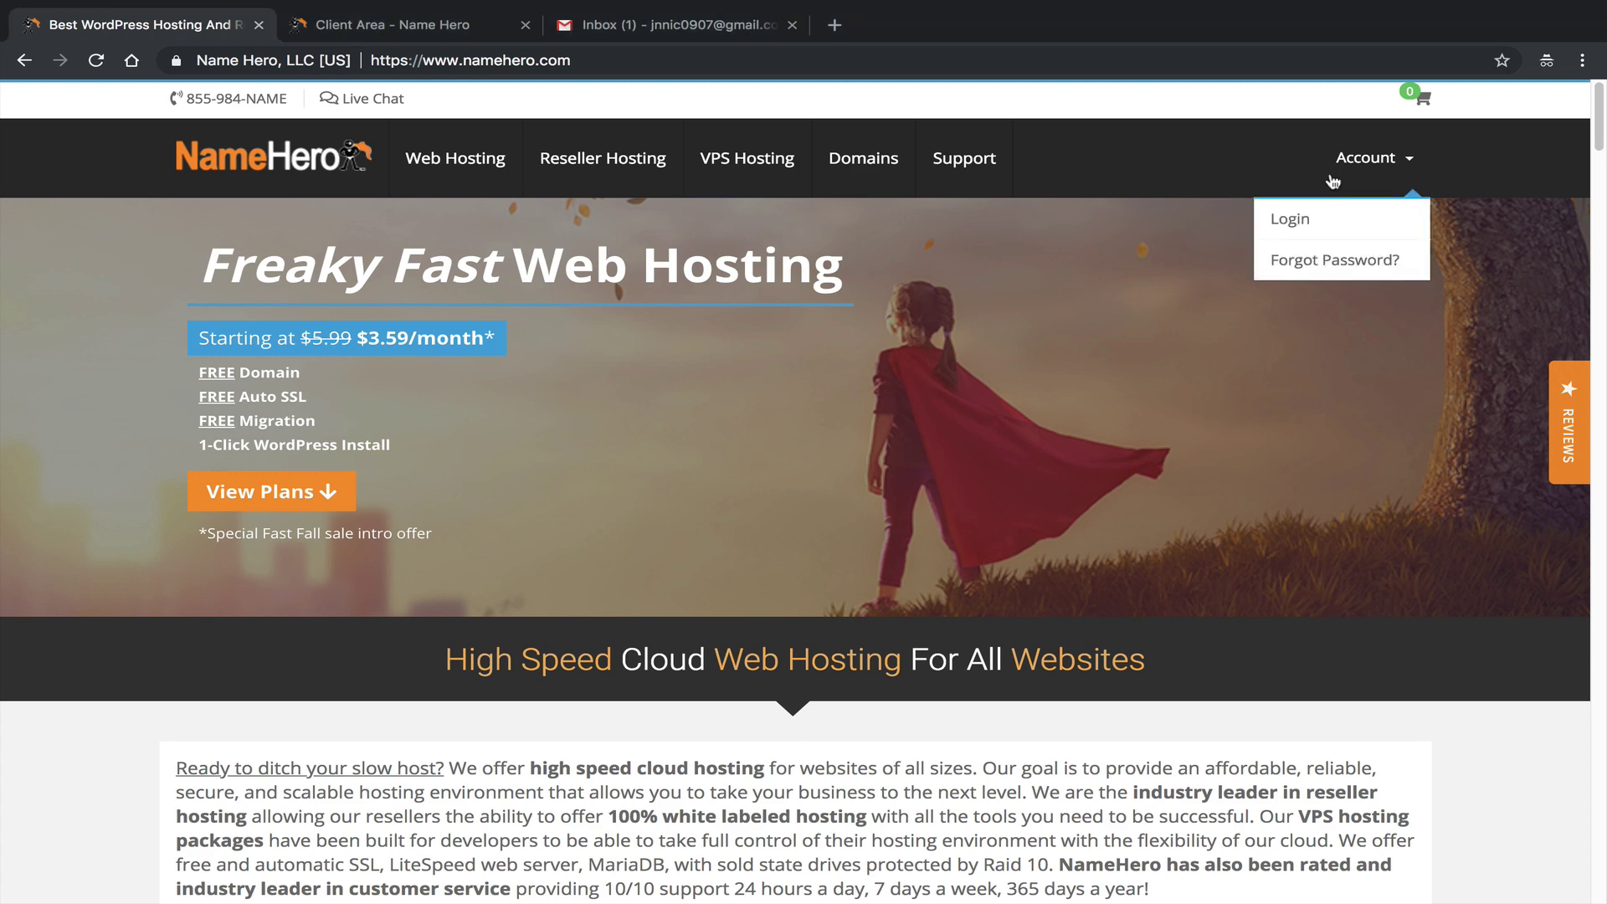
Open the keydiets.com Plus Cloud service under Cloud Web Hosting in NameHero's client area.
click(356, 25)
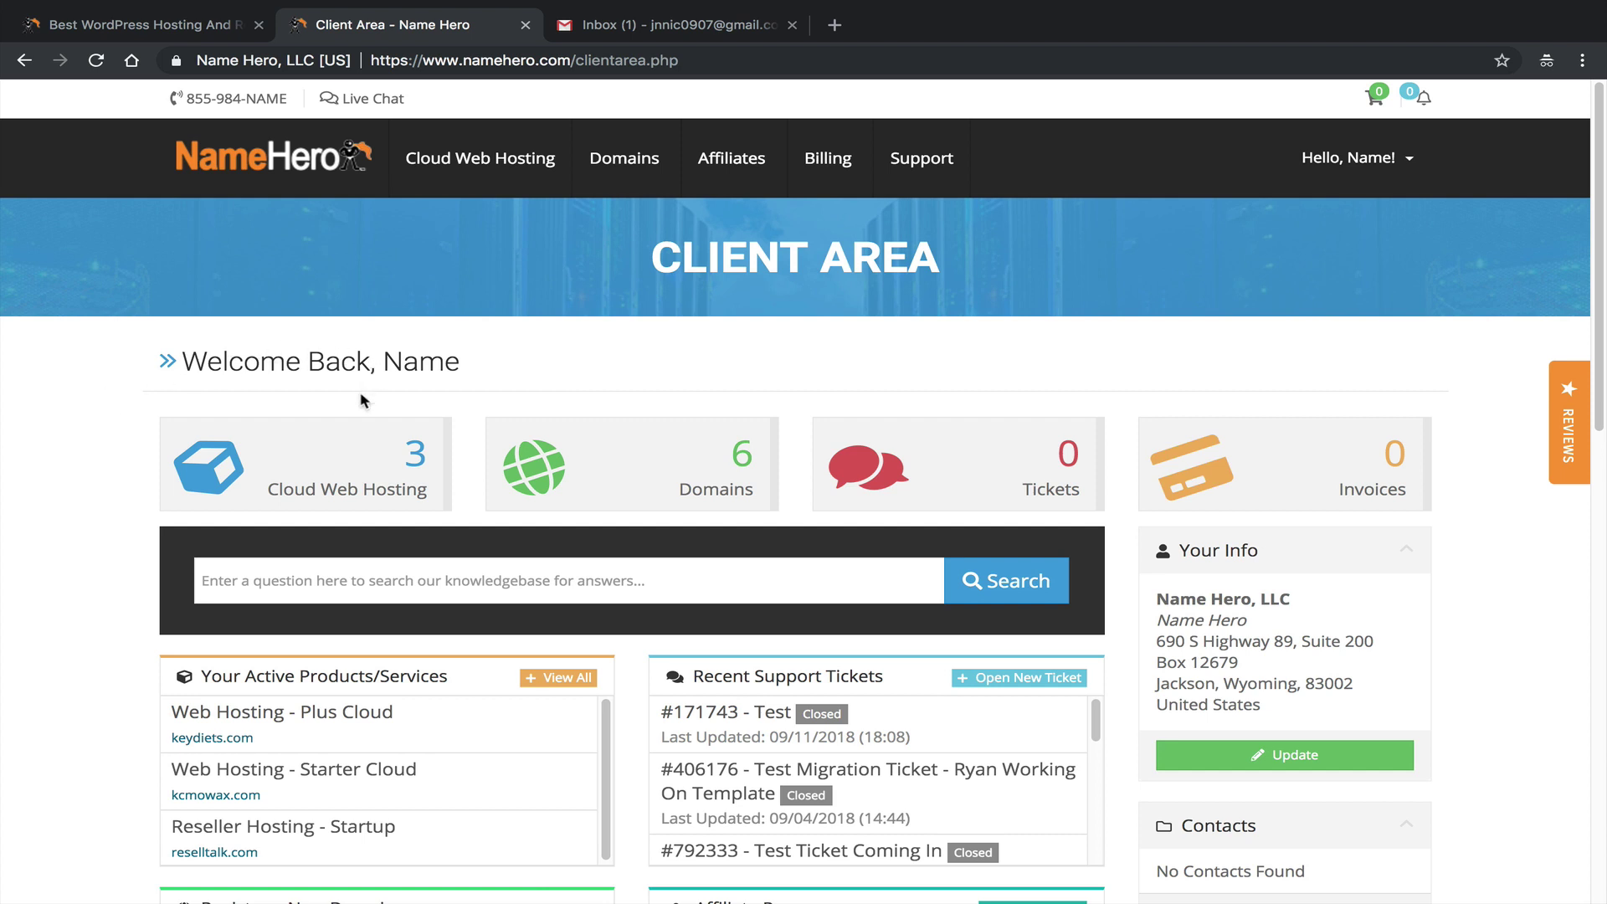
click(414, 467)
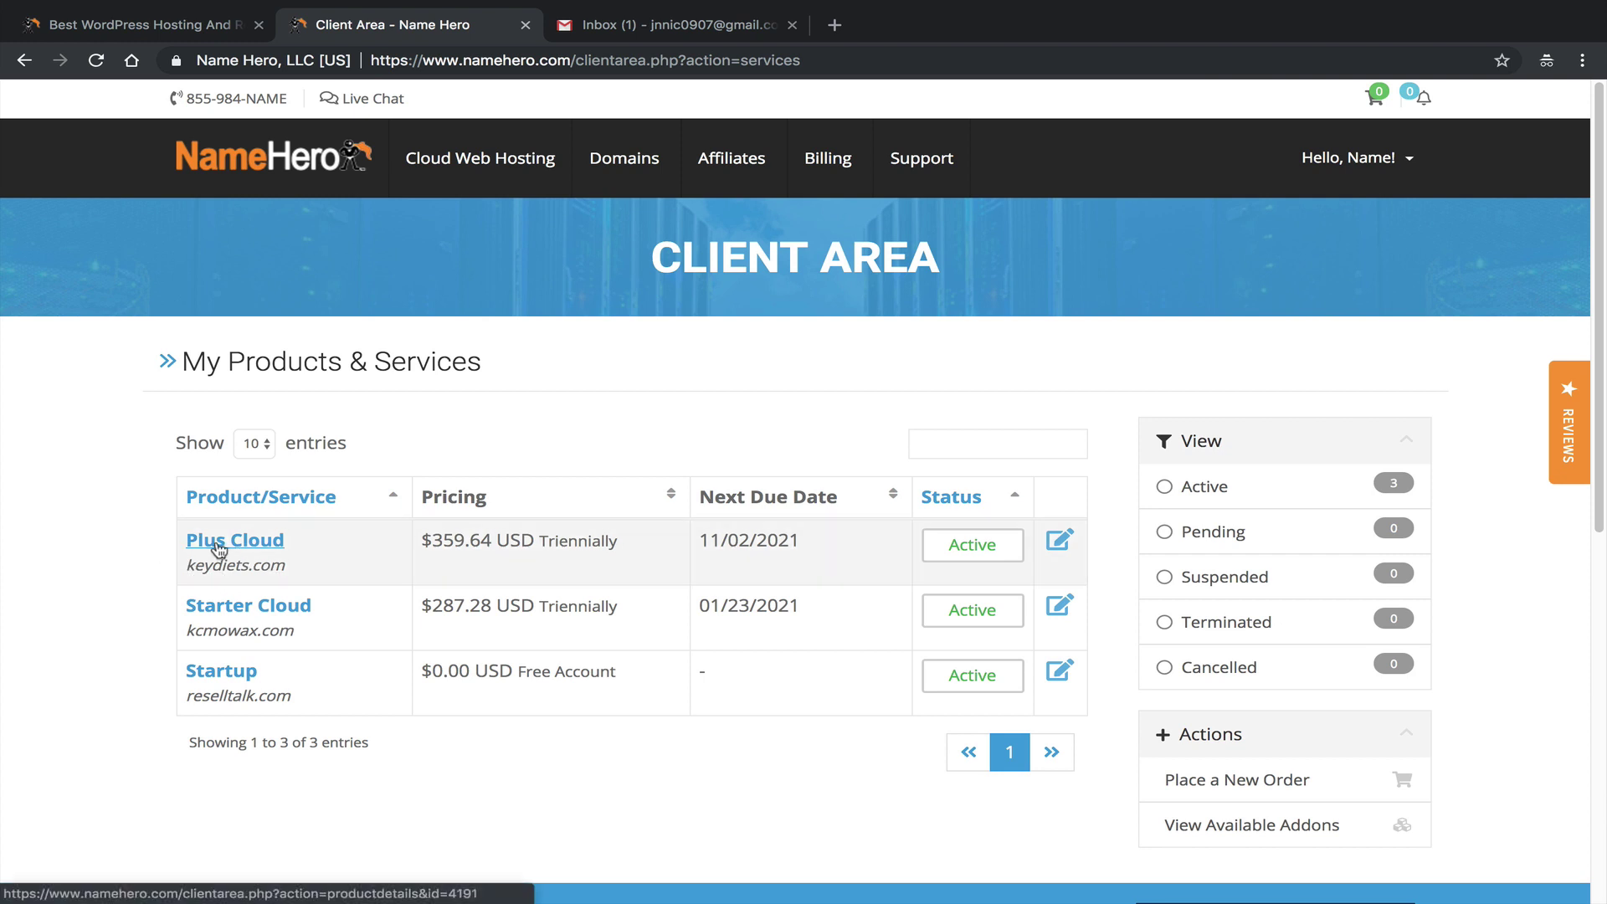
click(216, 543)
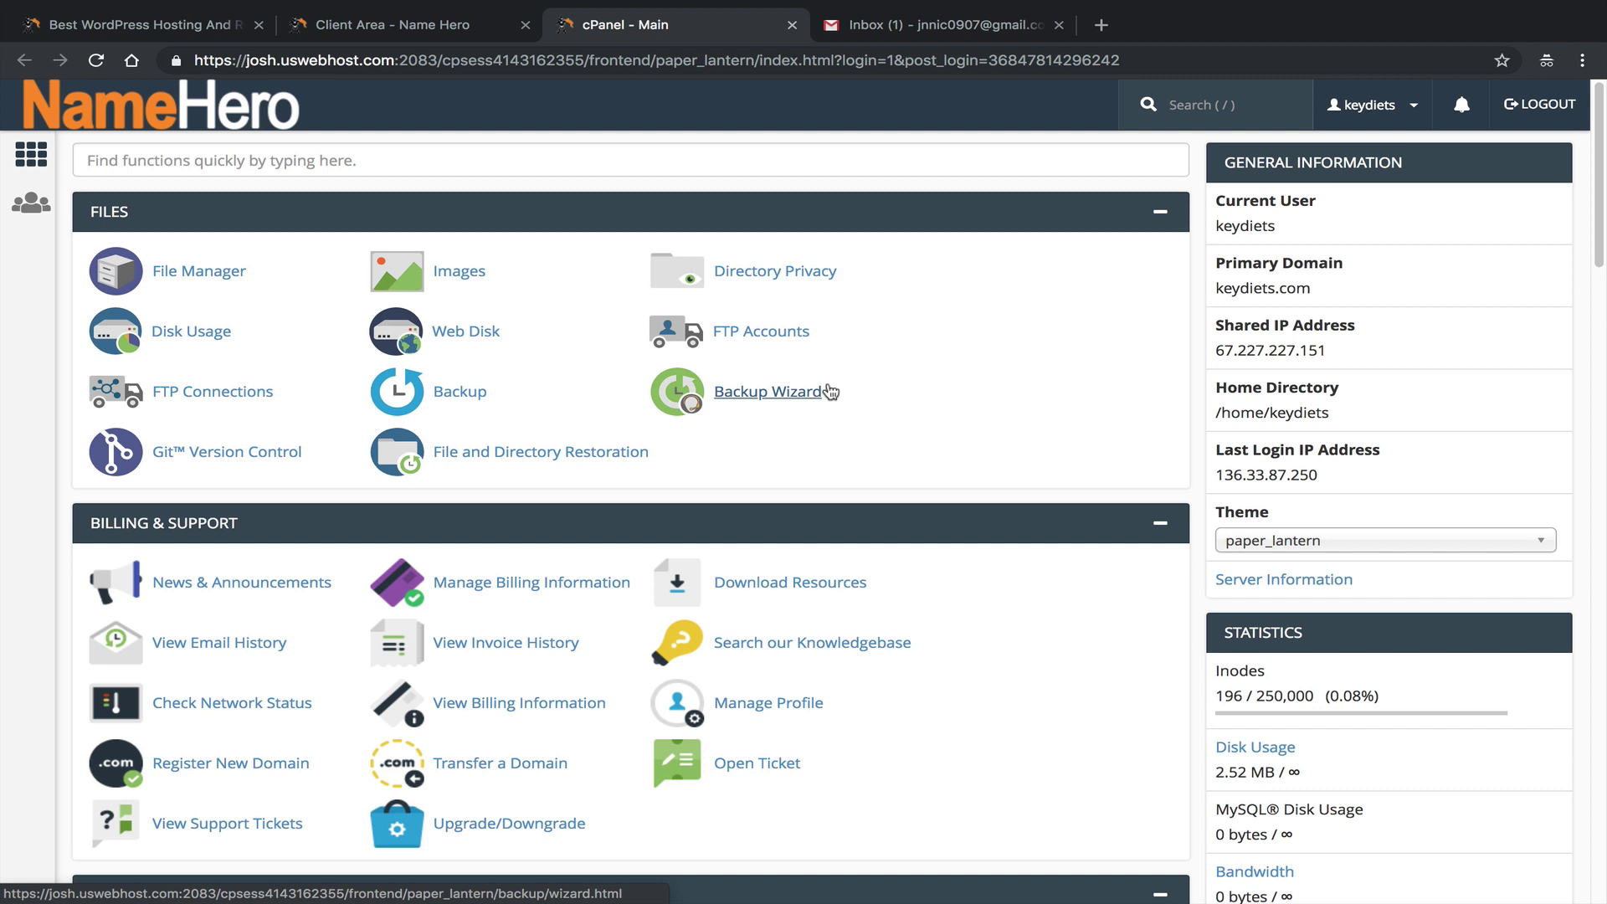
click(534, 160)
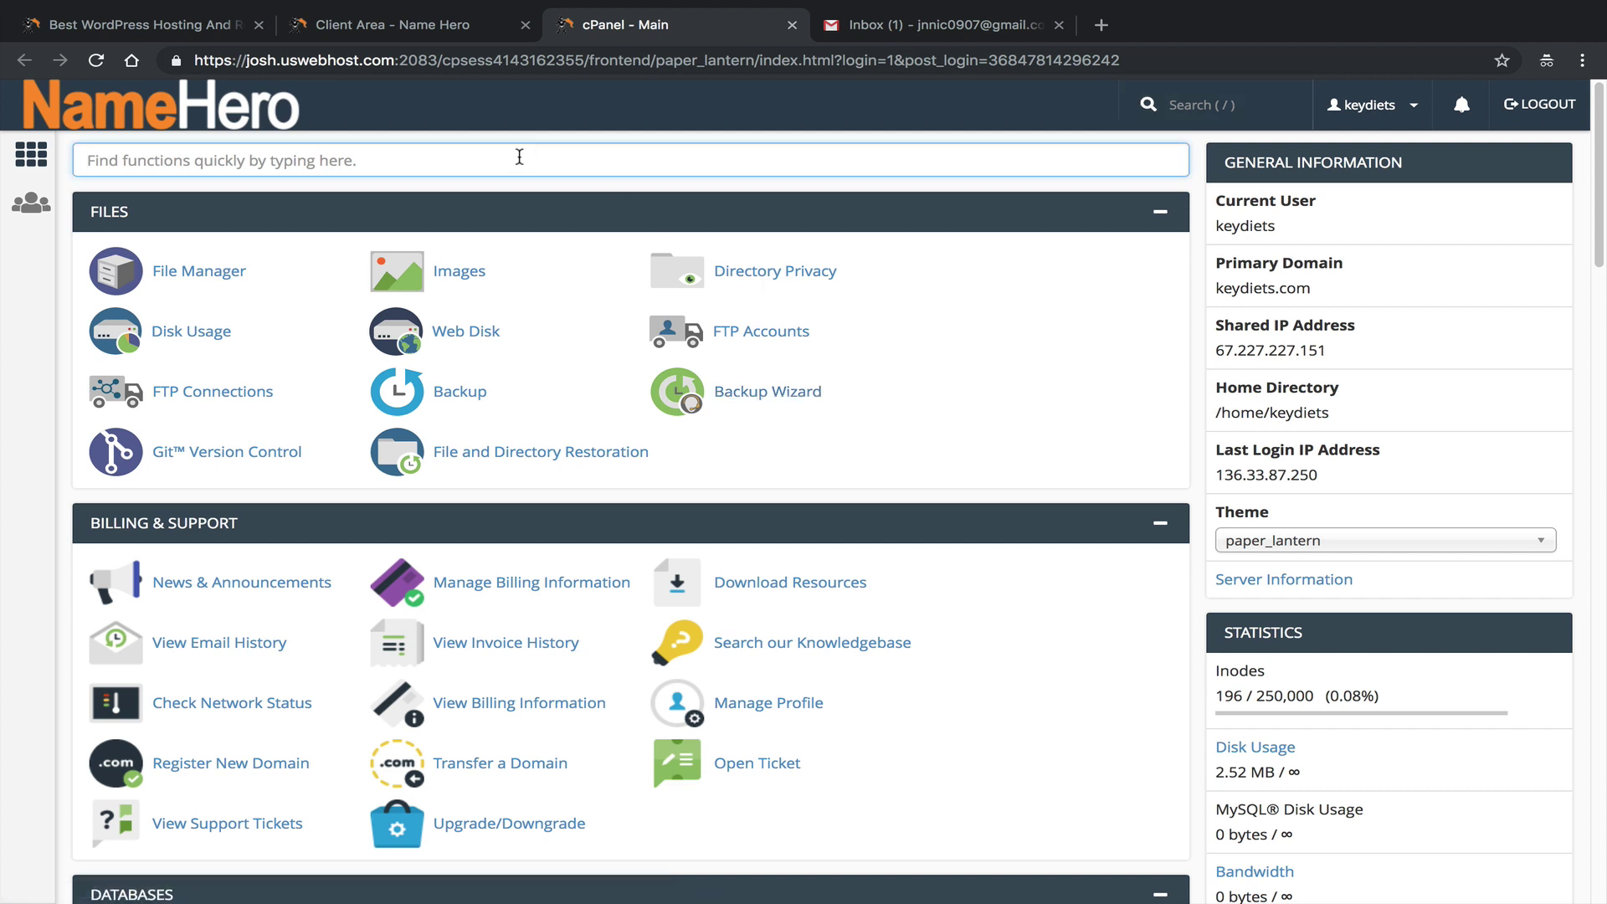
text(email)
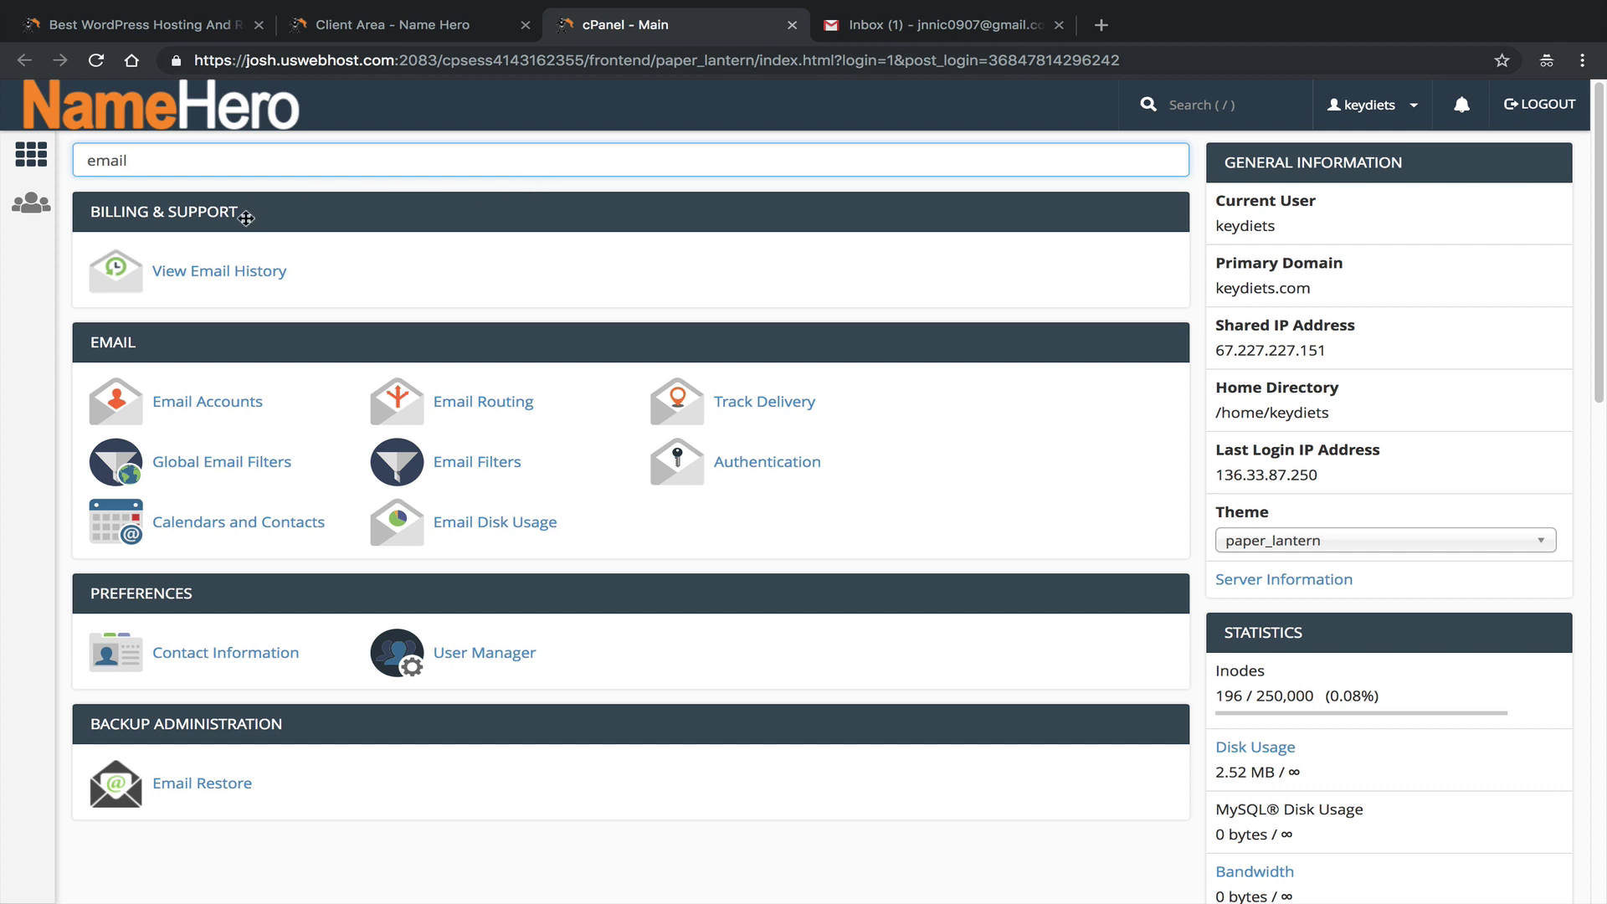
click(218, 402)
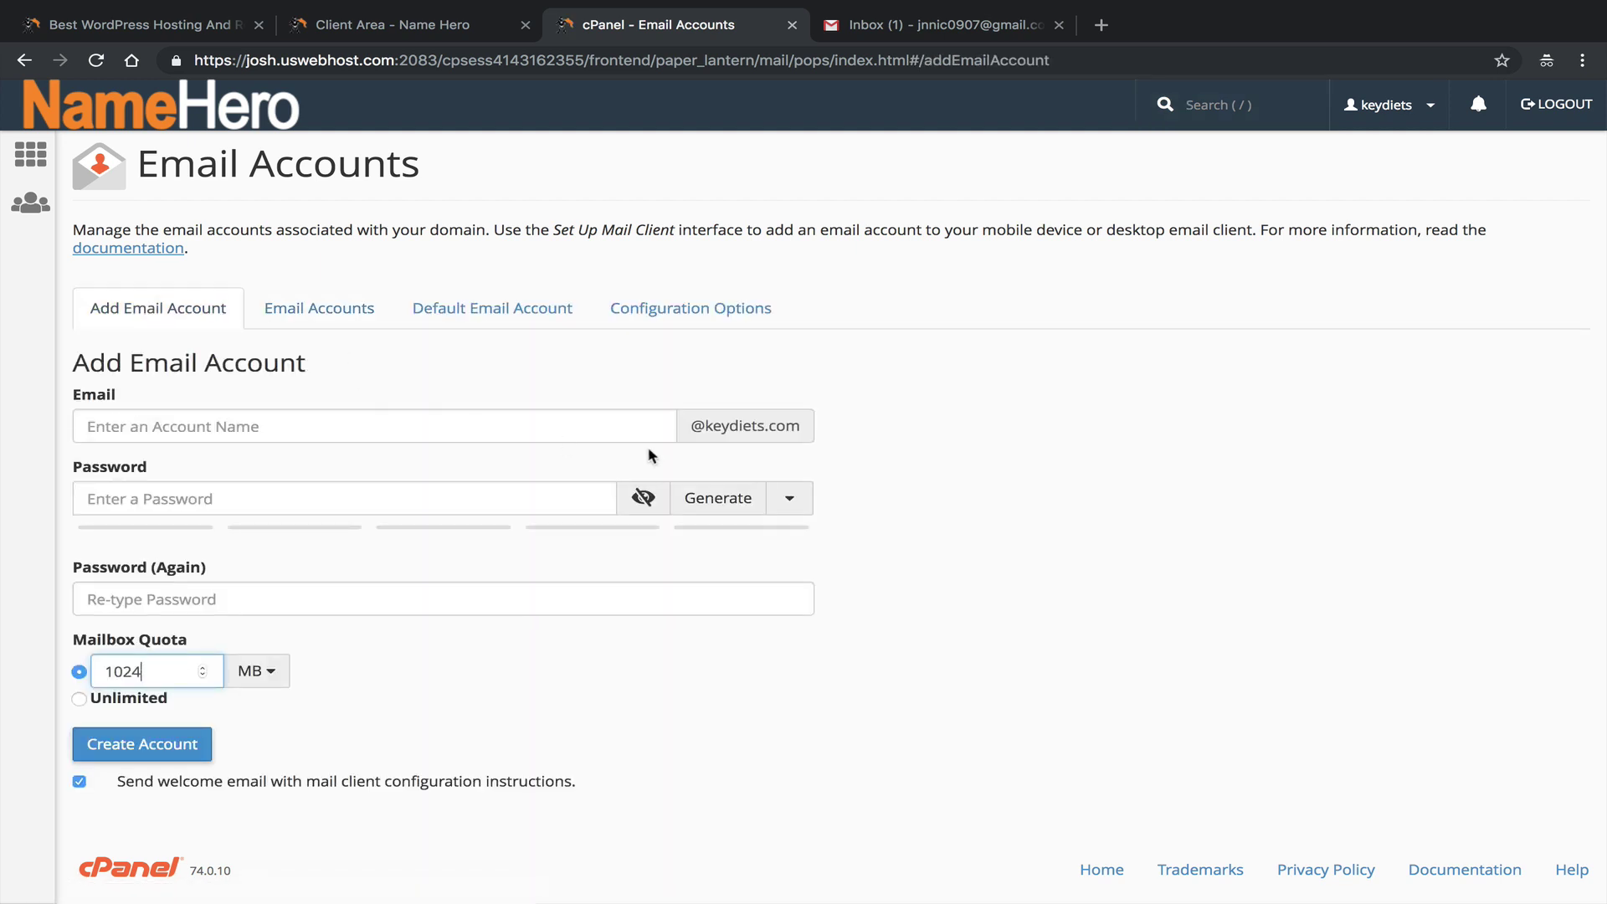
click(344, 306)
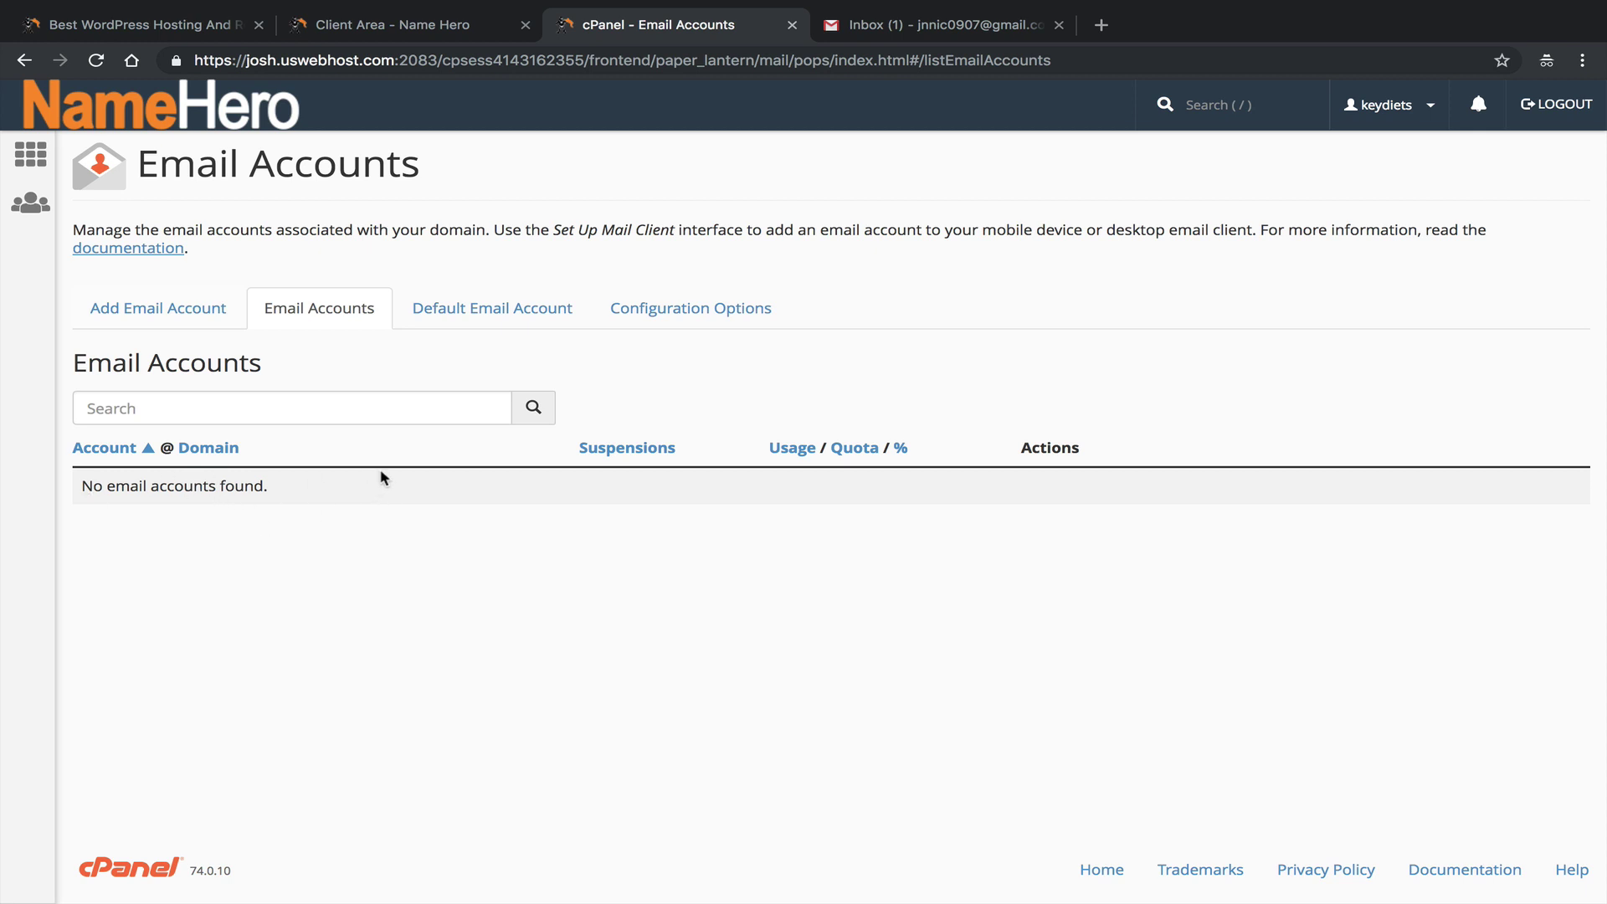
click(127, 313)
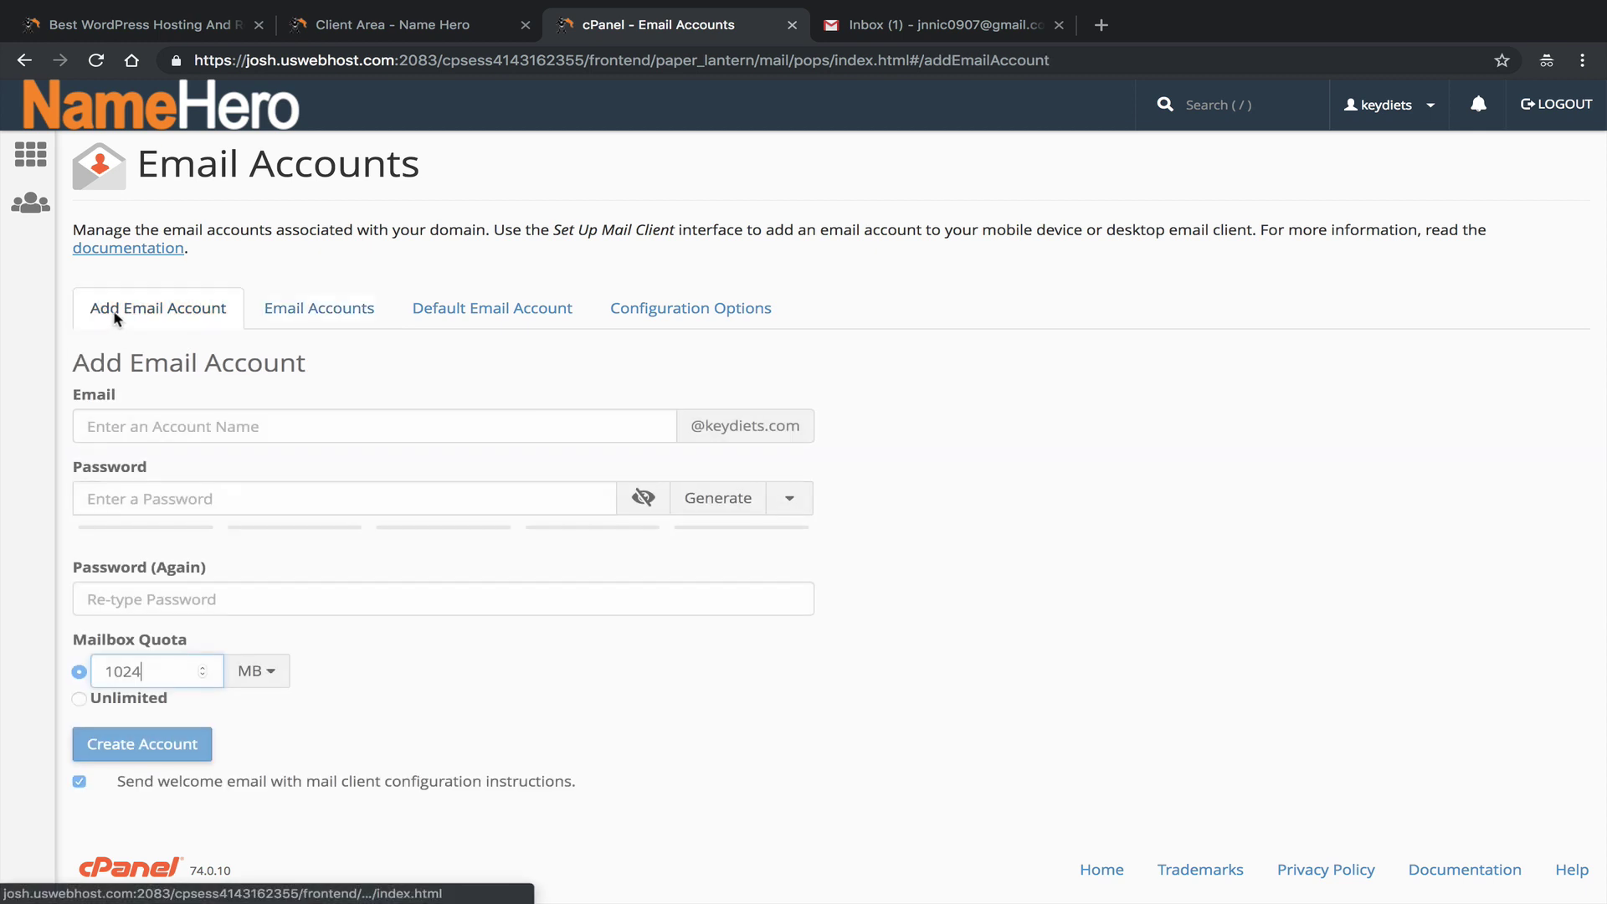
click(395, 425)
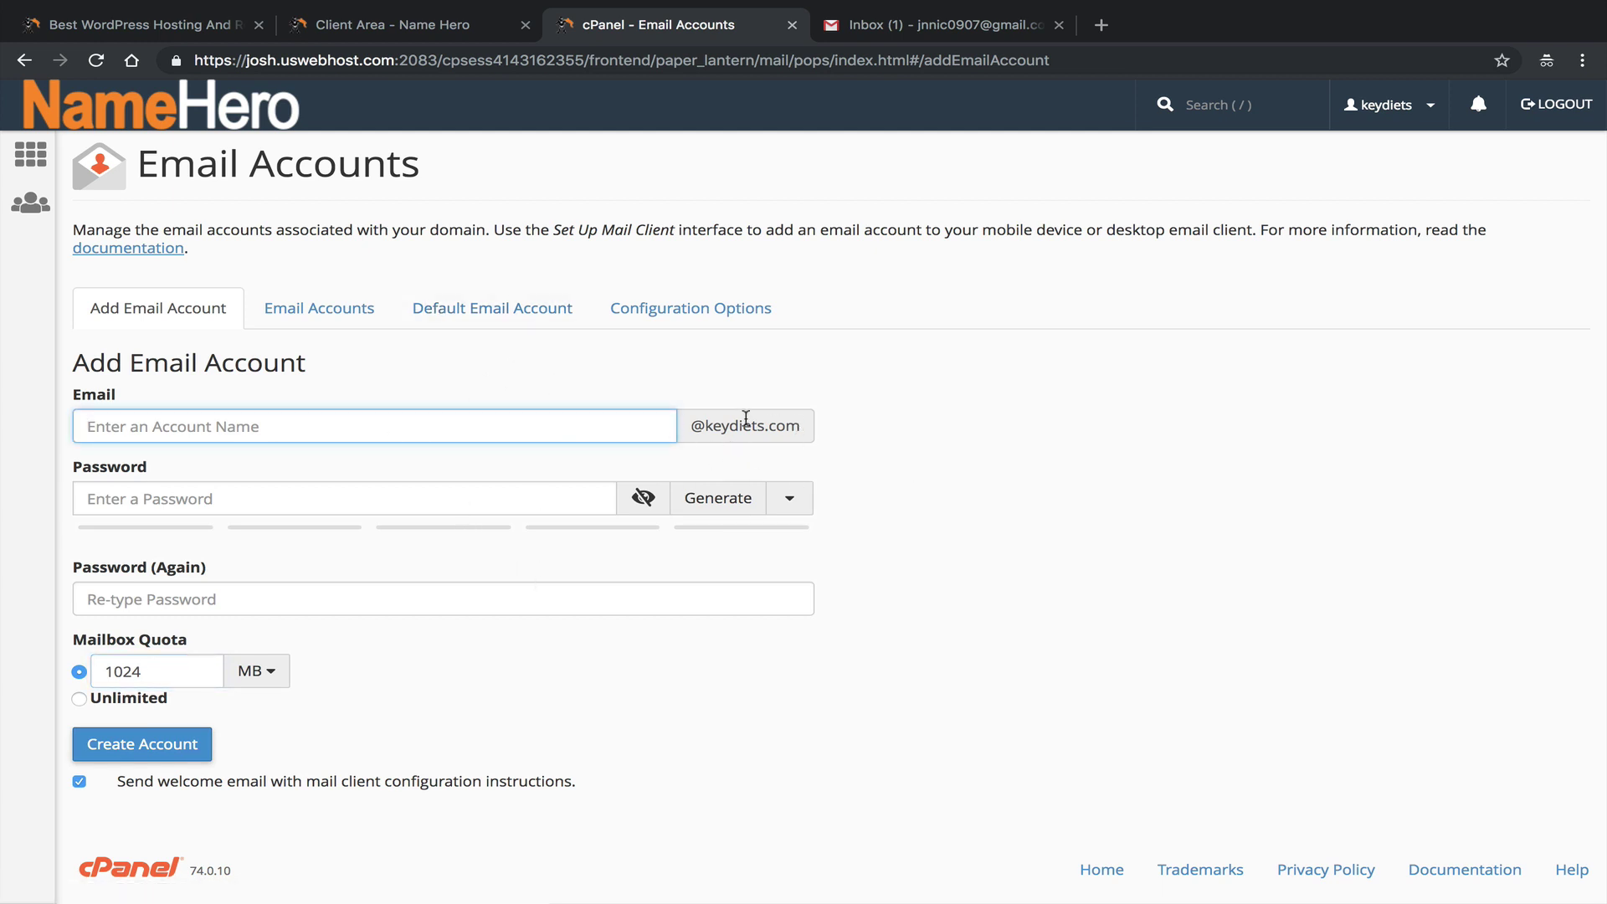
click(736, 500)
drag(281, 502, 50, 506)
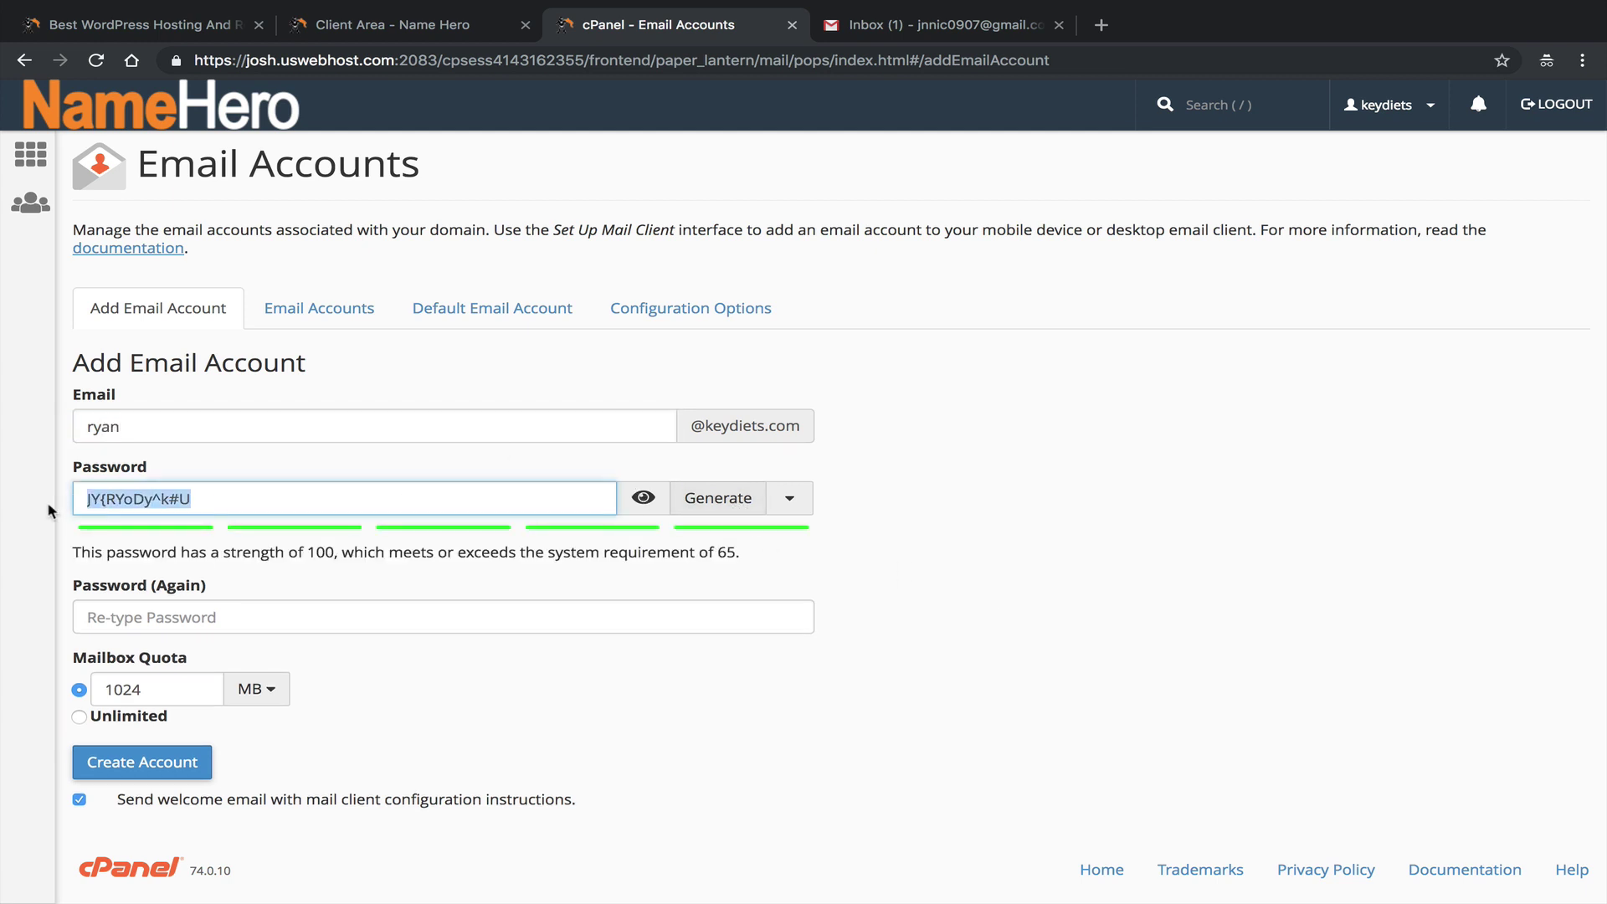
right_click(135, 502)
click(209, 644)
Paste the generated password into the Password (Again) field.
drag(71, 554, 576, 549)
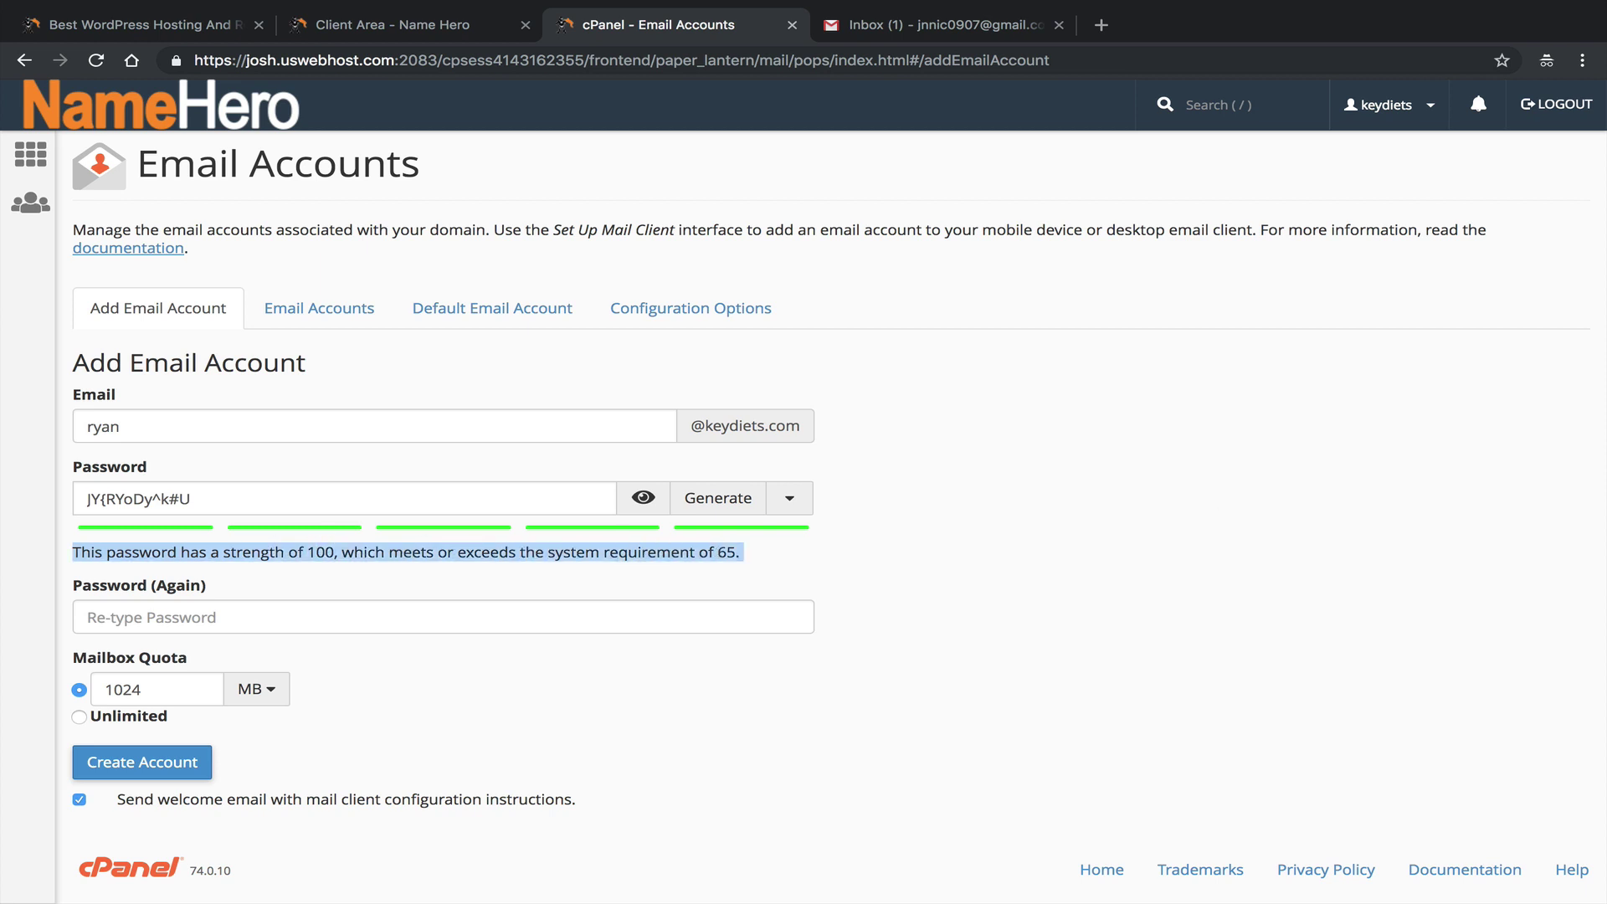
key(super+Tab)
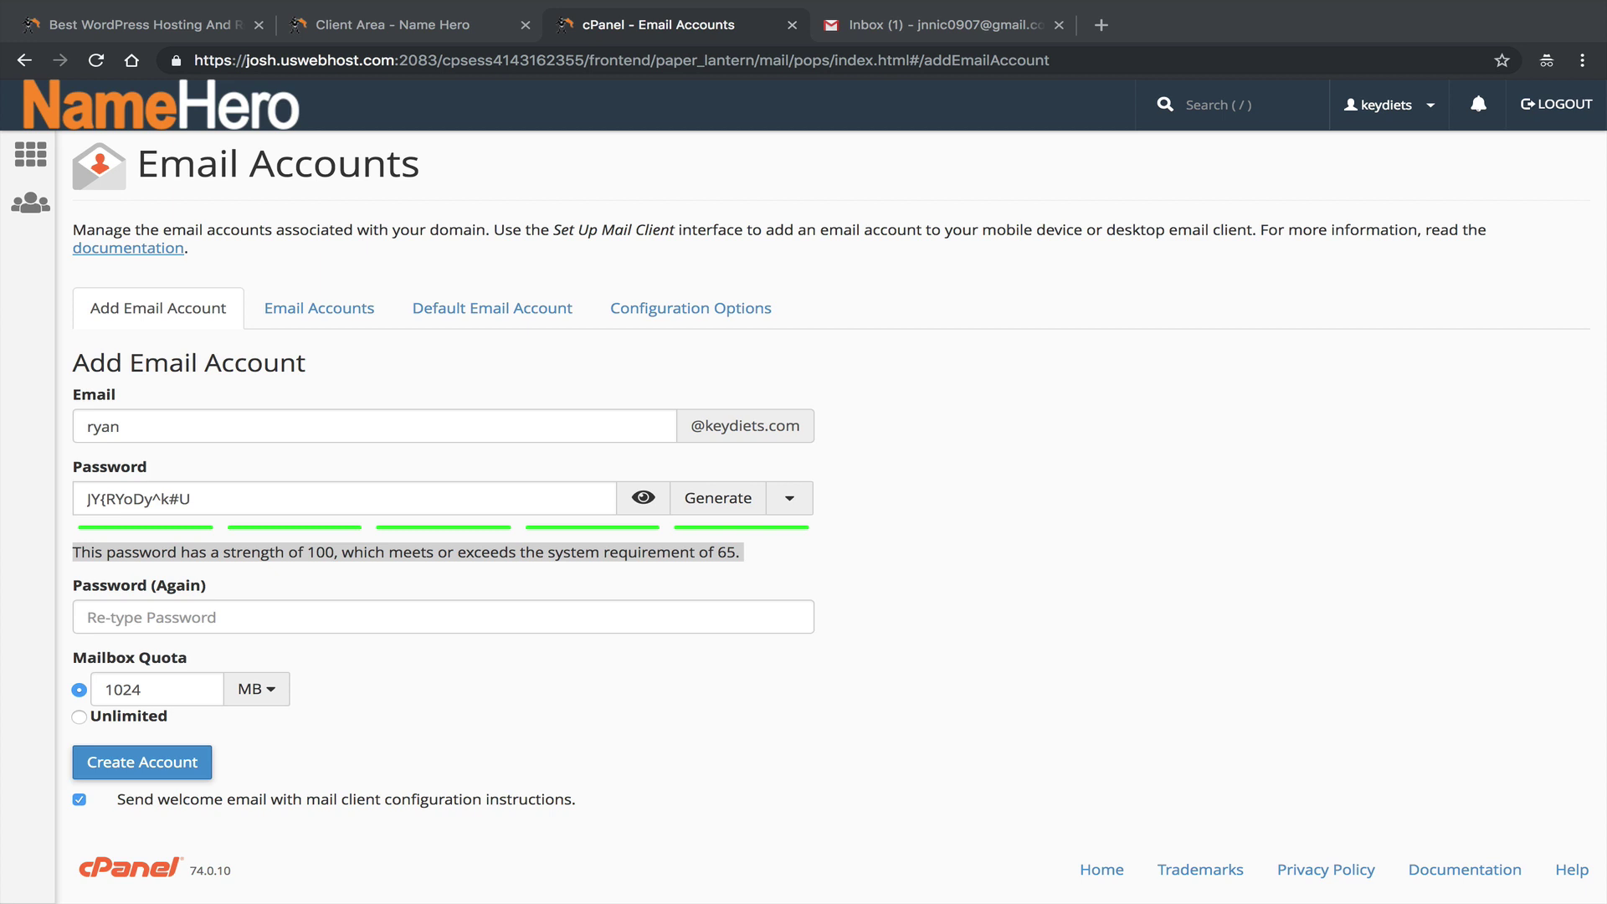
right_click(124, 608)
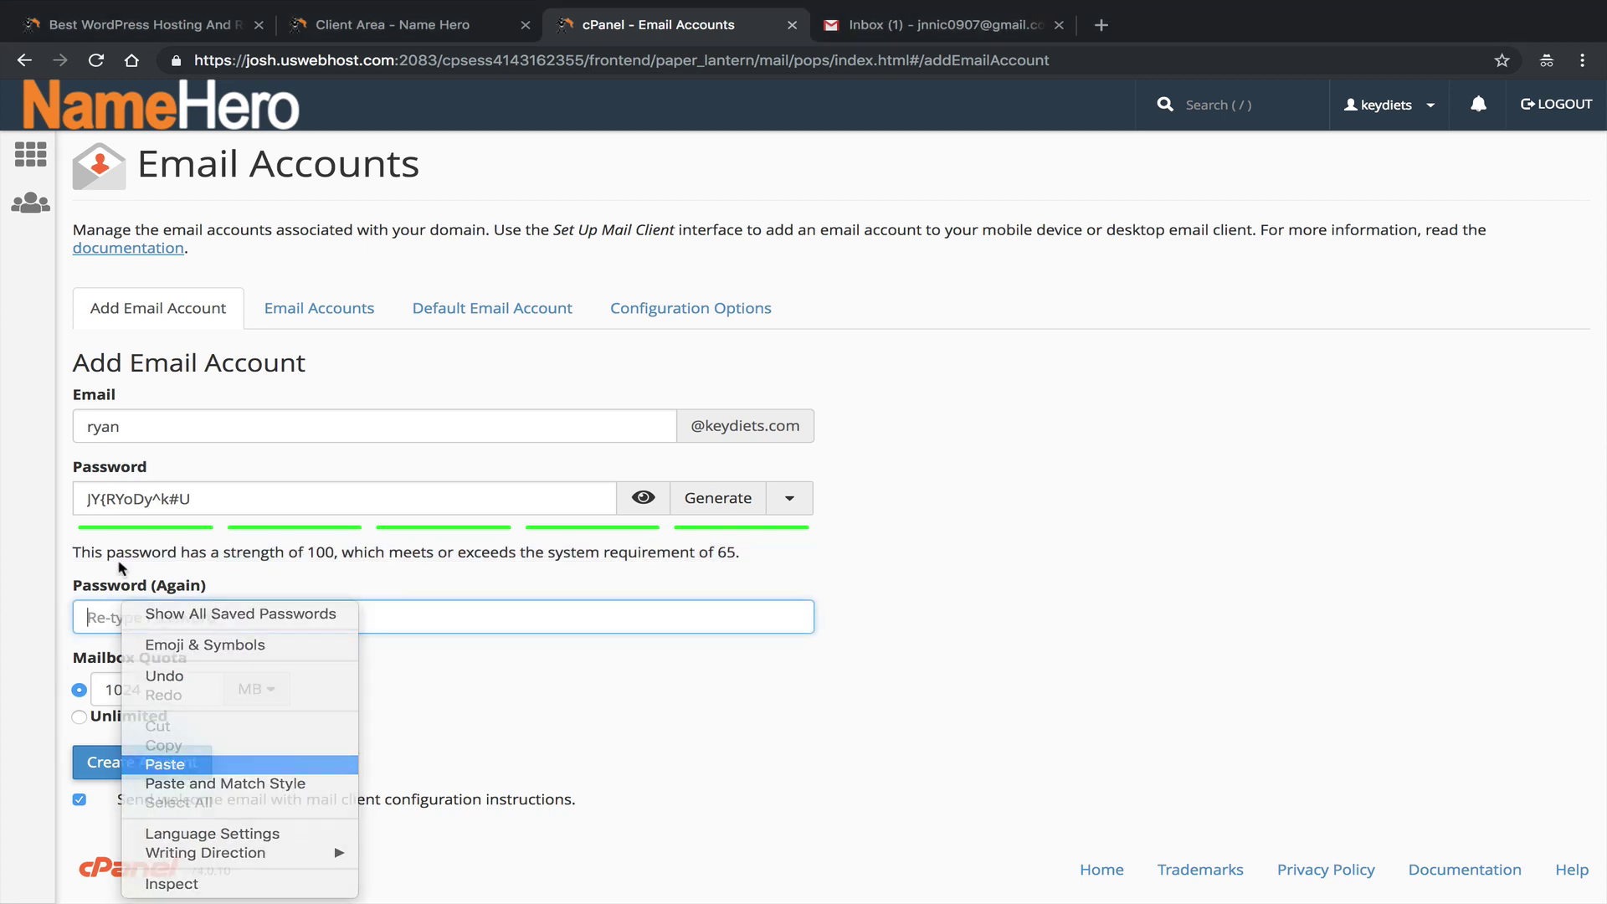
click(178, 762)
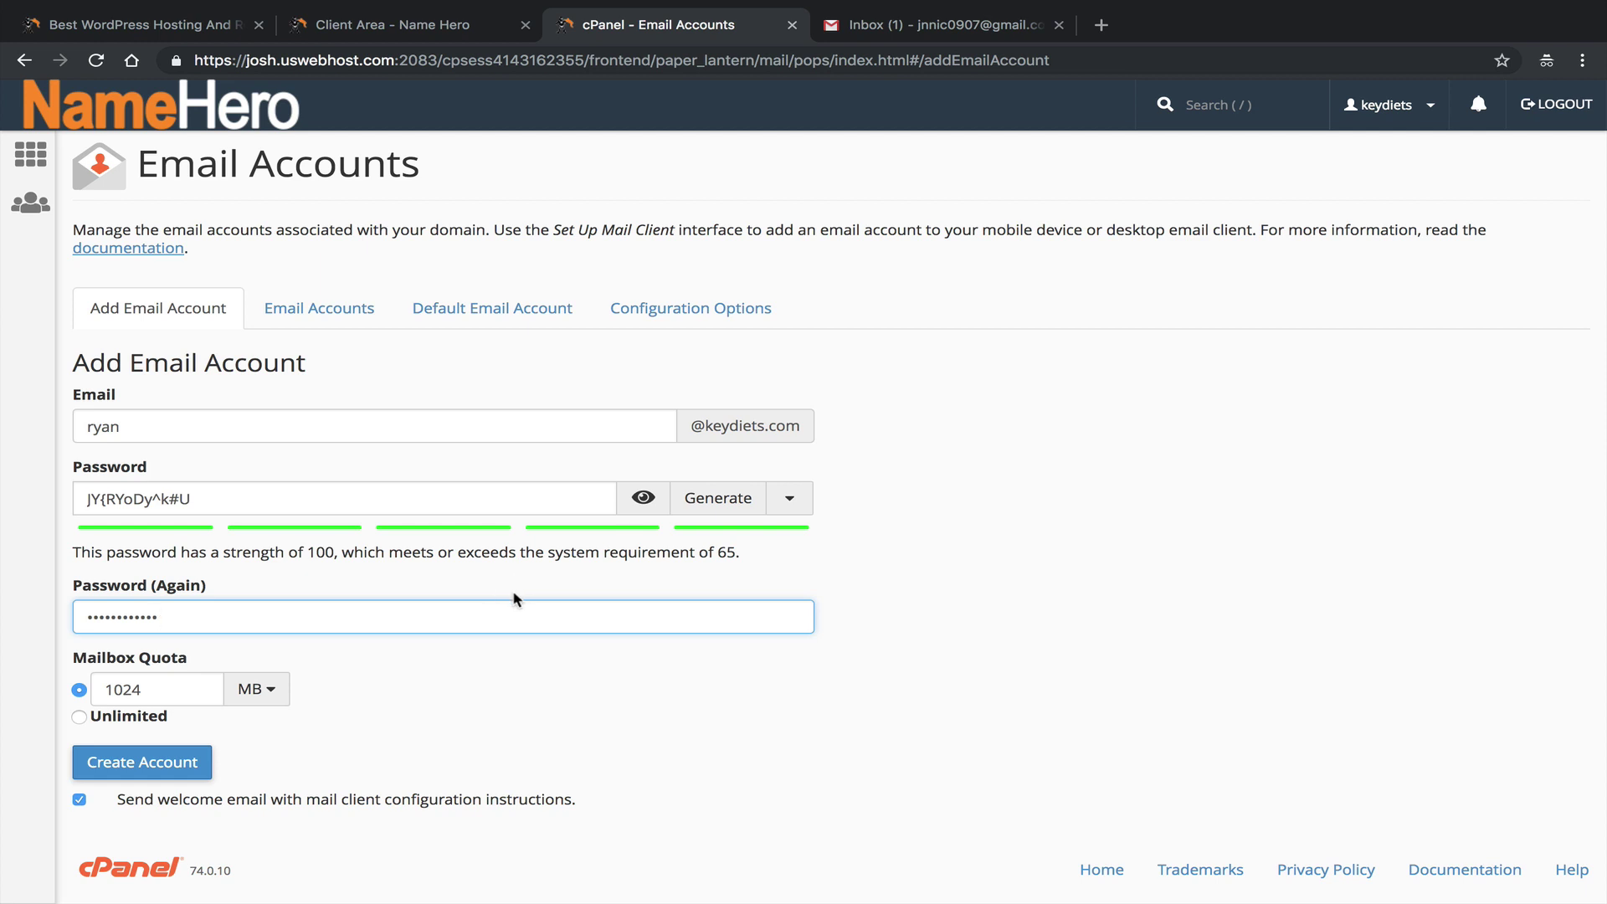
Open NameHero's services list in a new tab and return to the client area dashboard.
click(419, 27)
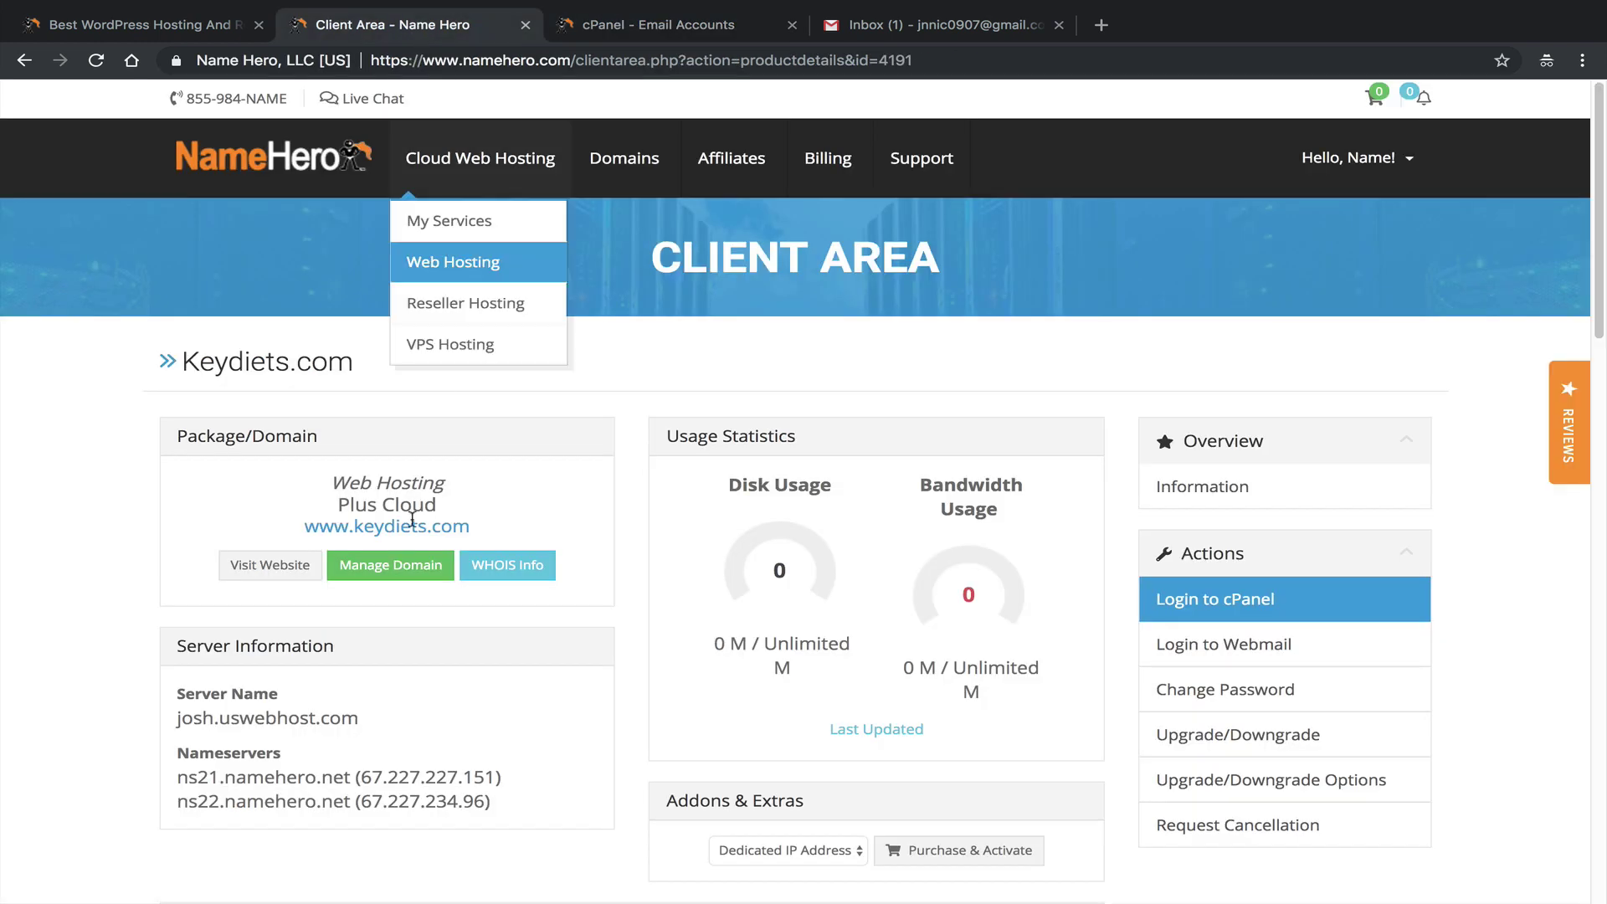
mouse_move(469, 159)
middle_click(440, 218)
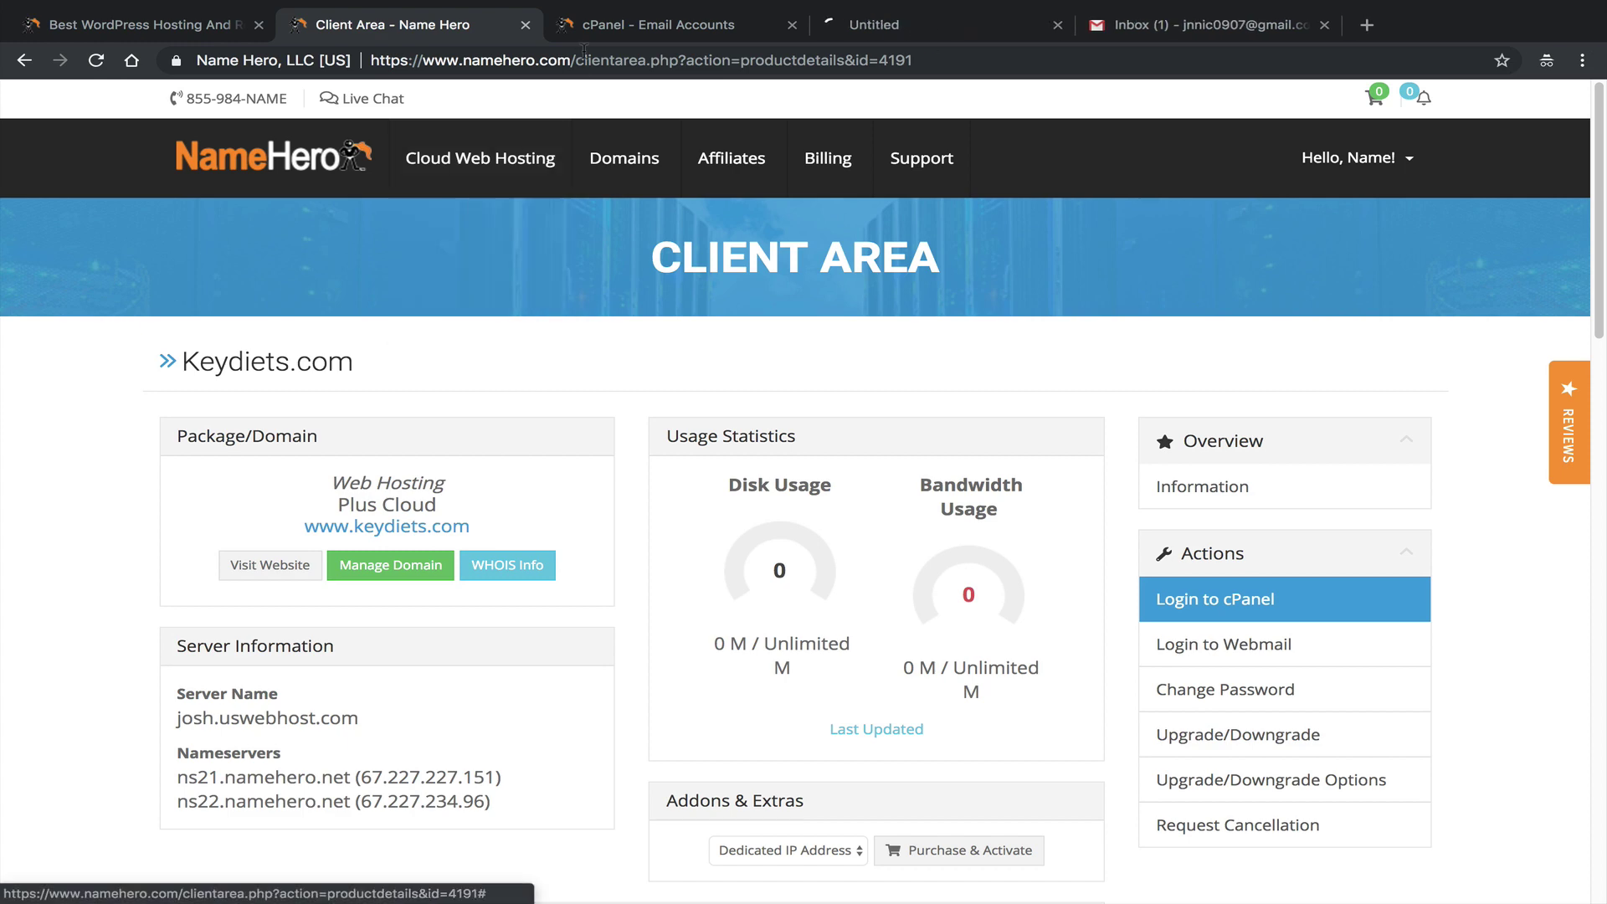
drag(858, 32, 661, 26)
mouse_move(544, 172)
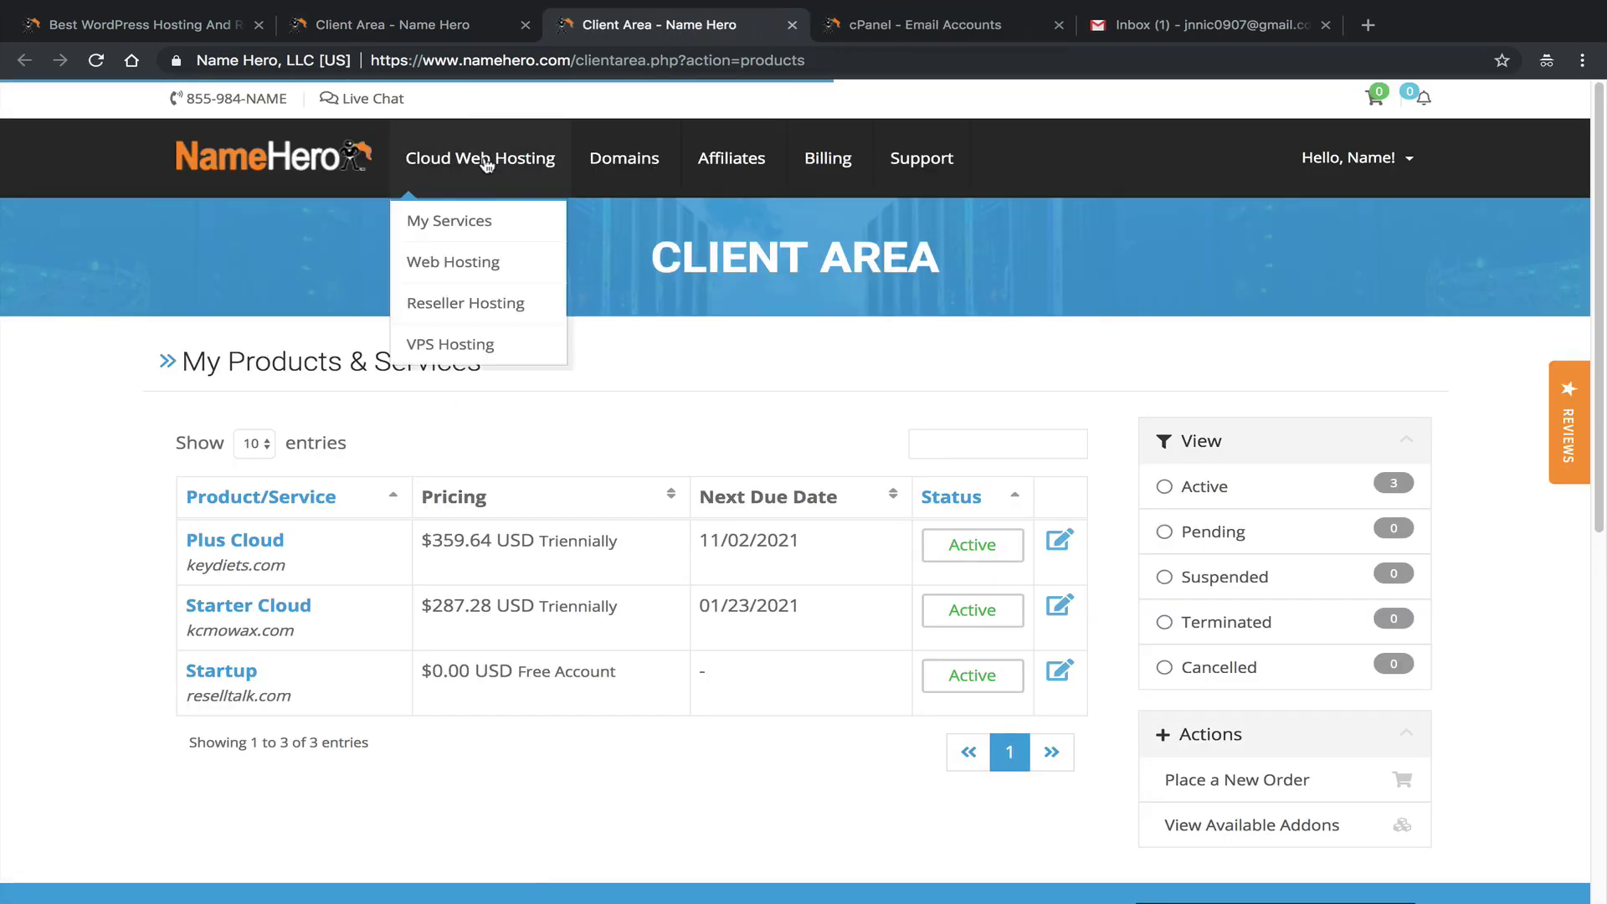
click(328, 171)
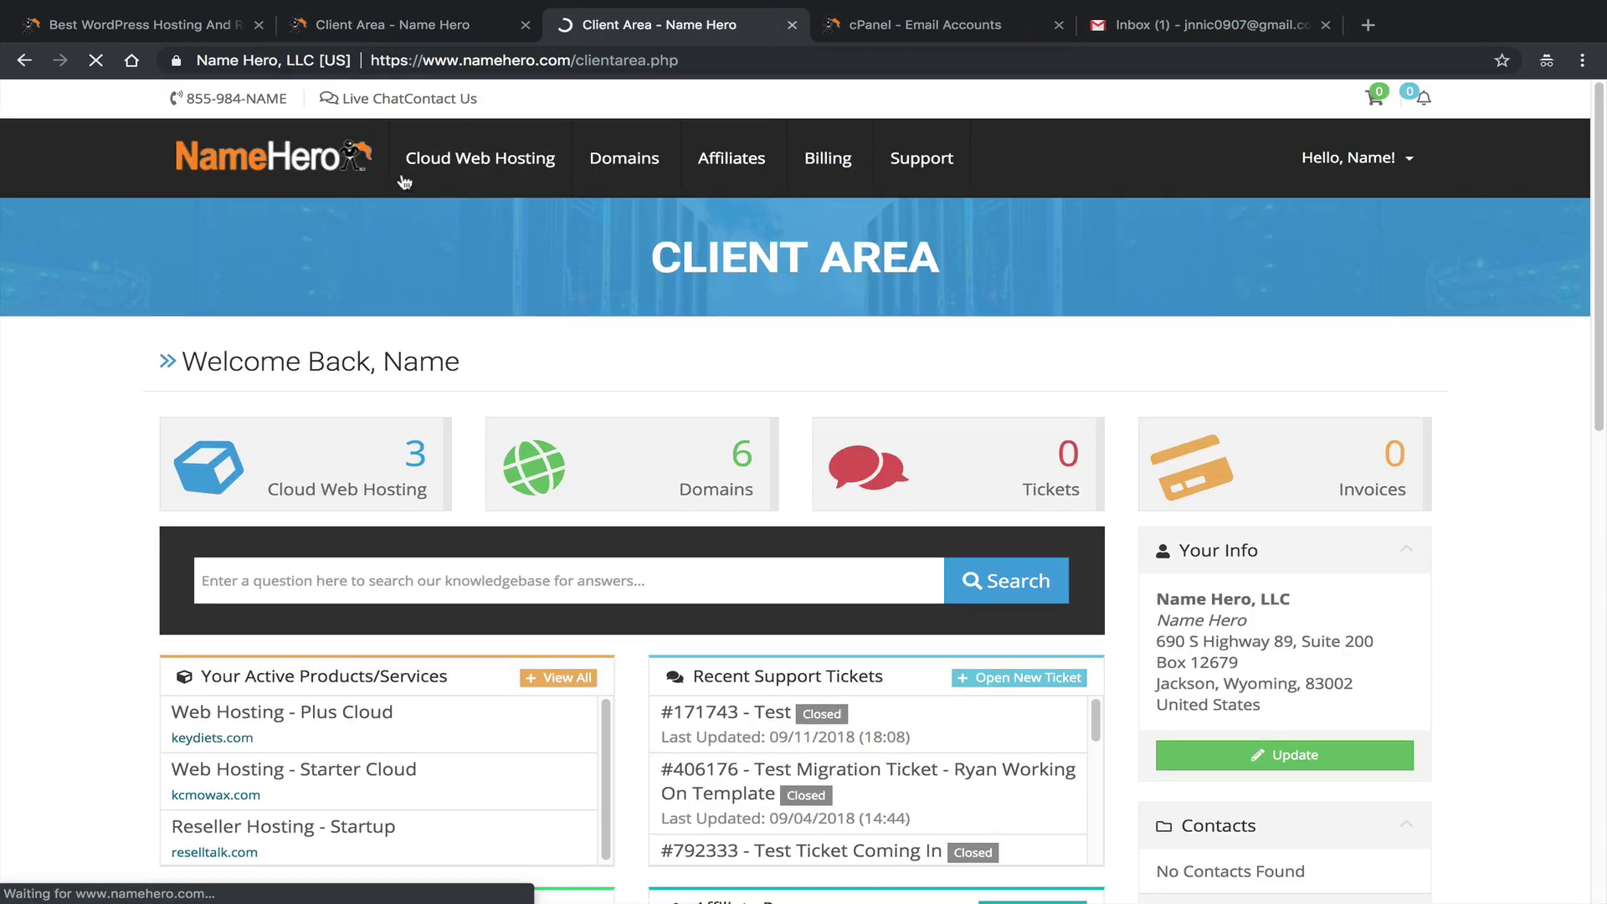
Show the Cloud Web Hosting plans with the Starter, Plus, Turbo and Business feature lists.
mouse_move(469, 163)
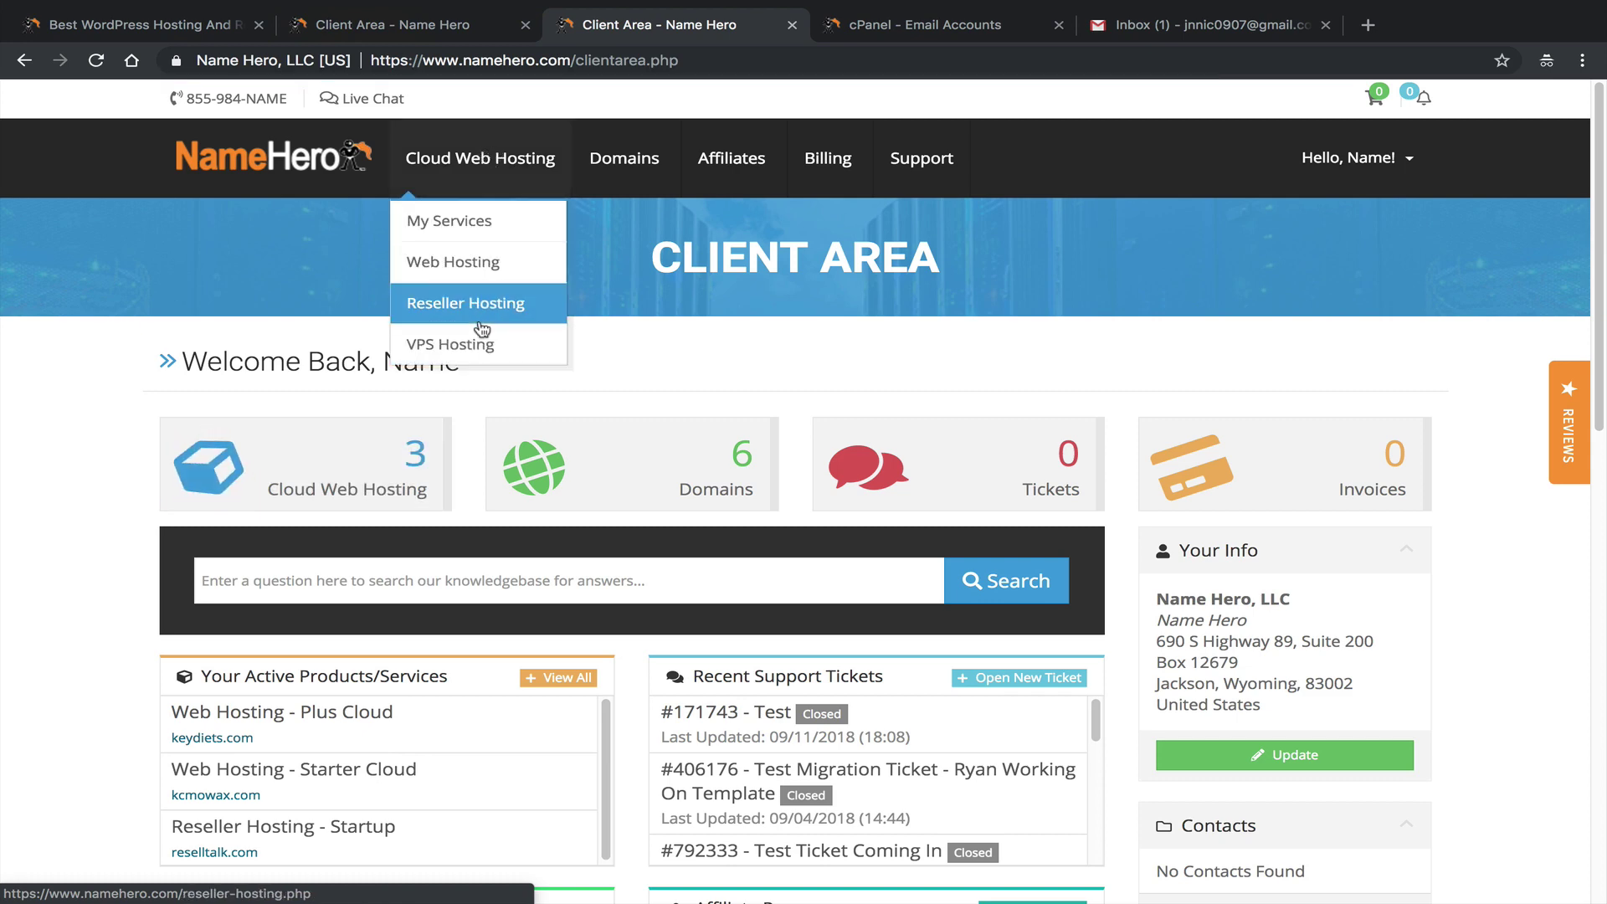
click(463, 274)
scroll(362, 424, down, 3)
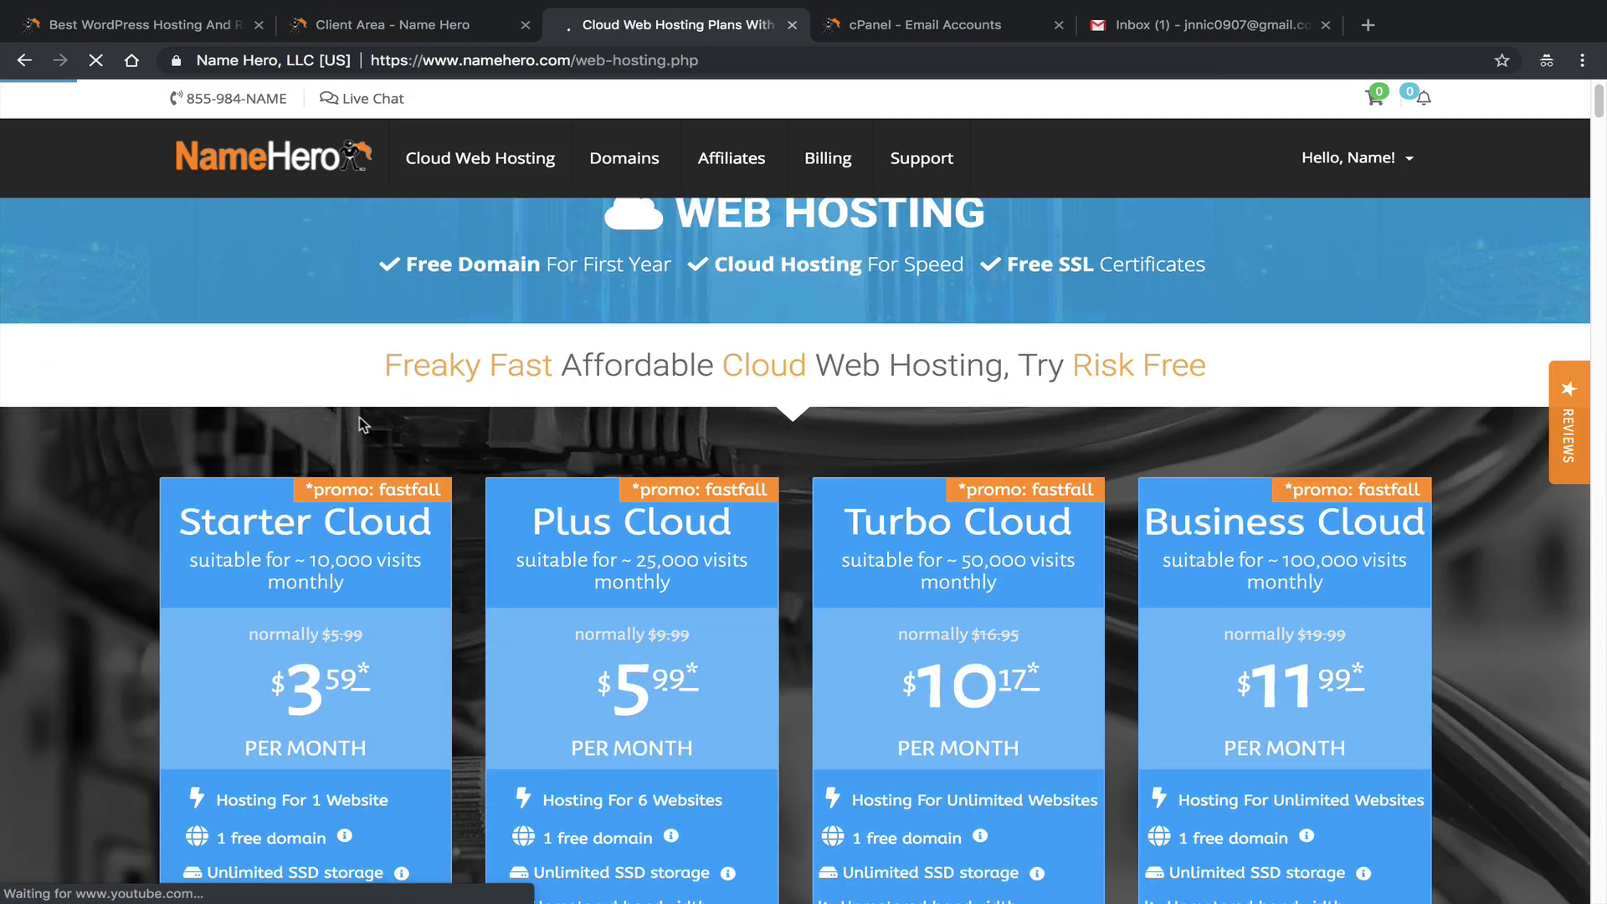
scroll(398, 430, down, 3)
scroll(502, 387, down, 1)
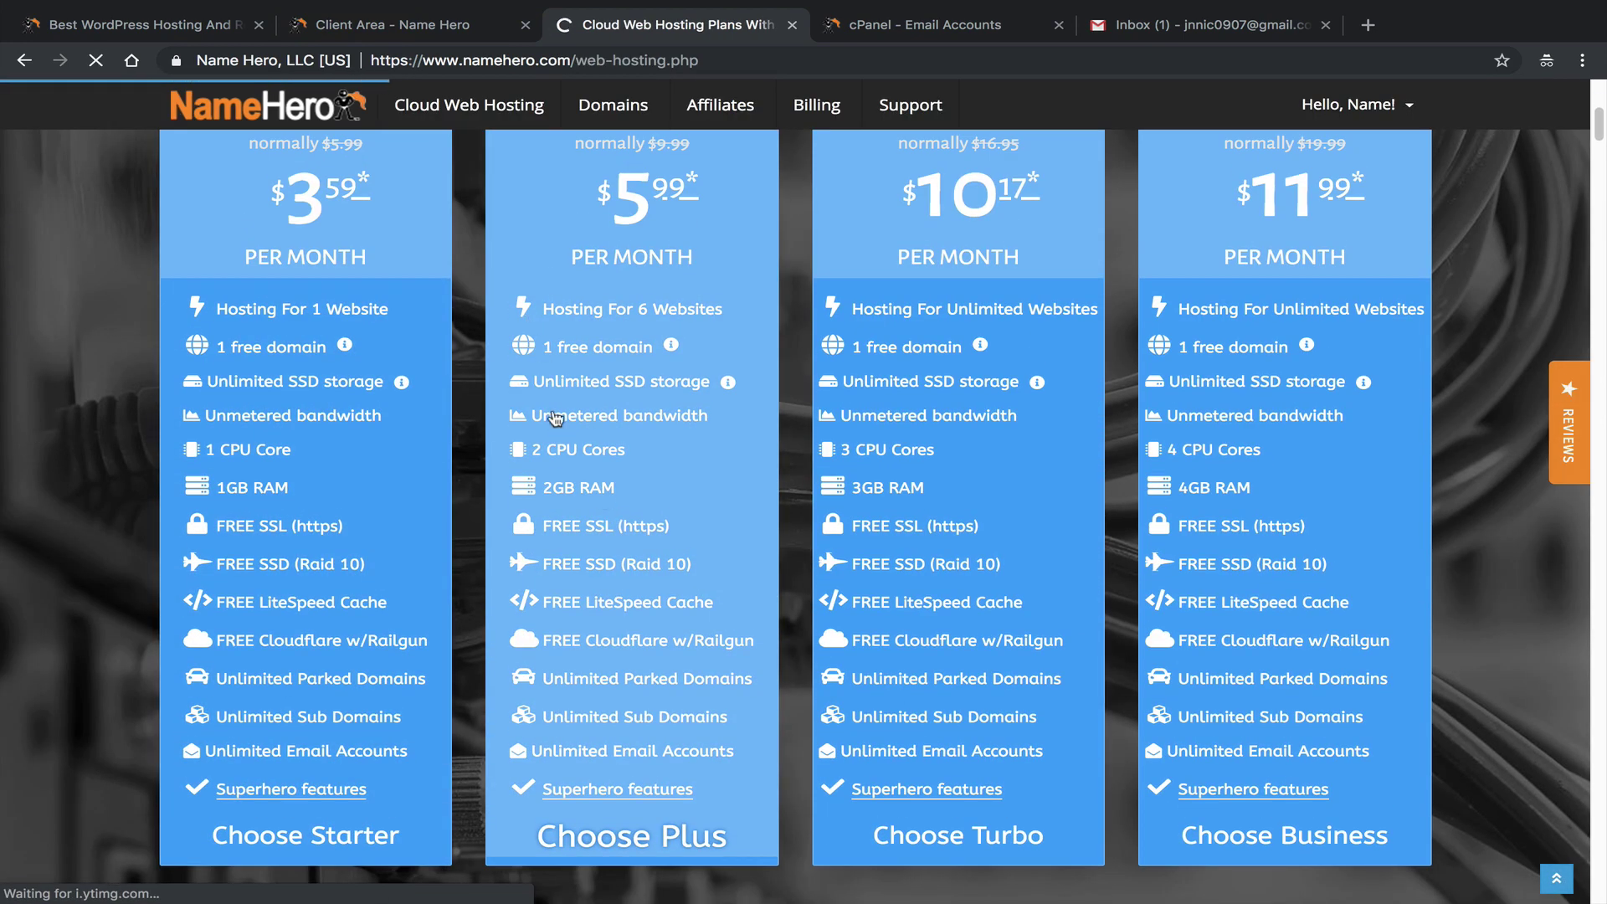
scroll(502, 387, up, 1)
mouse_move(725, 386)
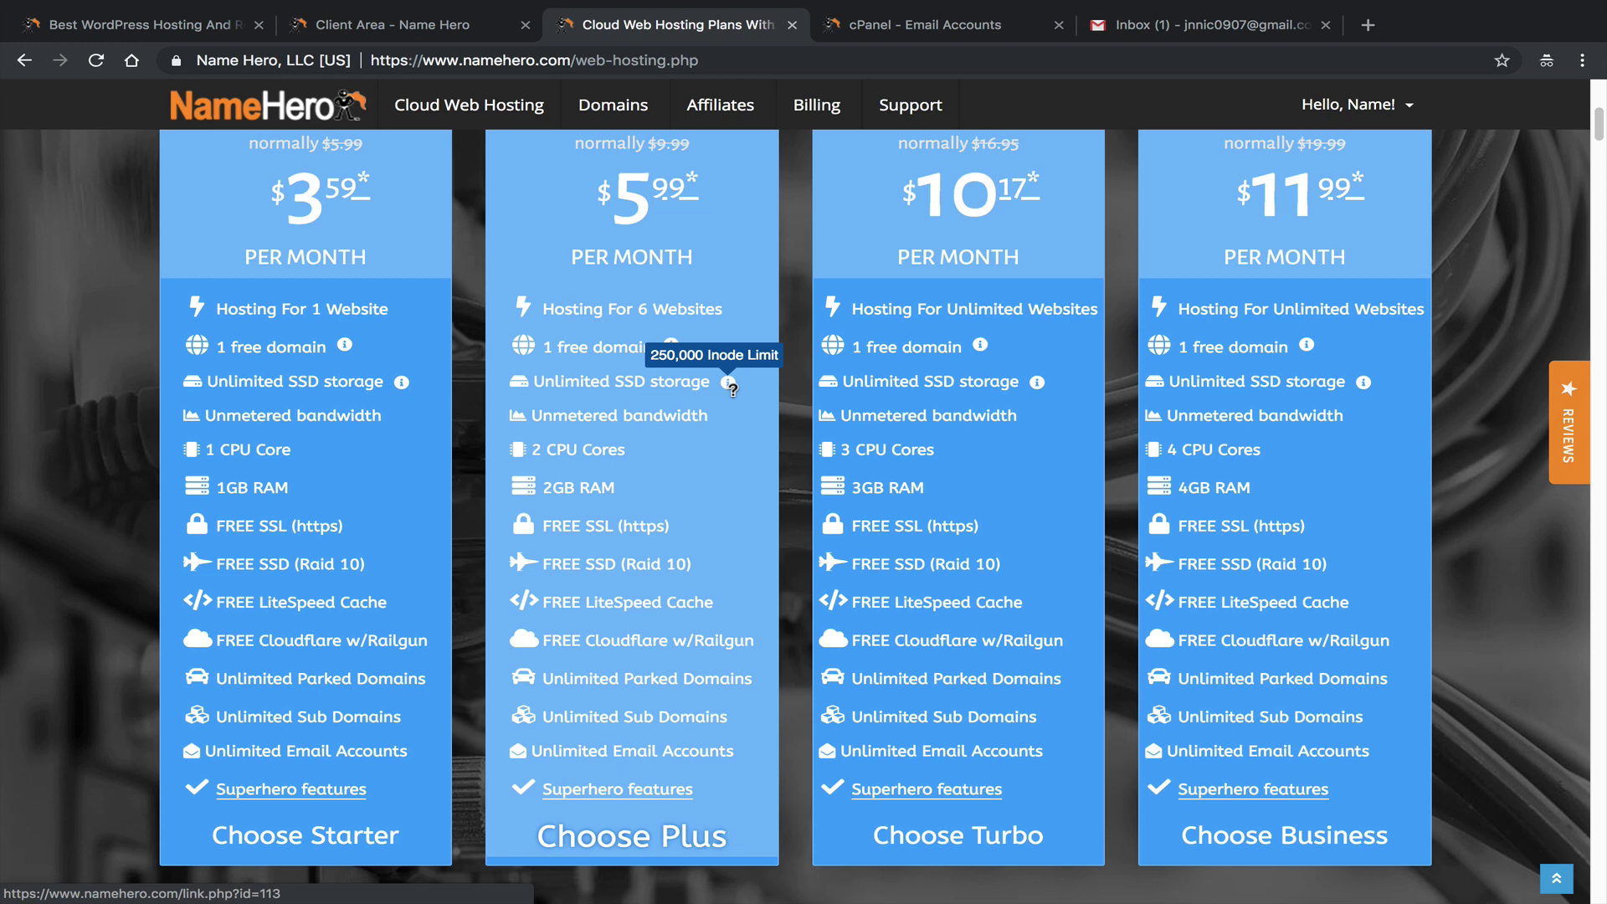
click(914, 24)
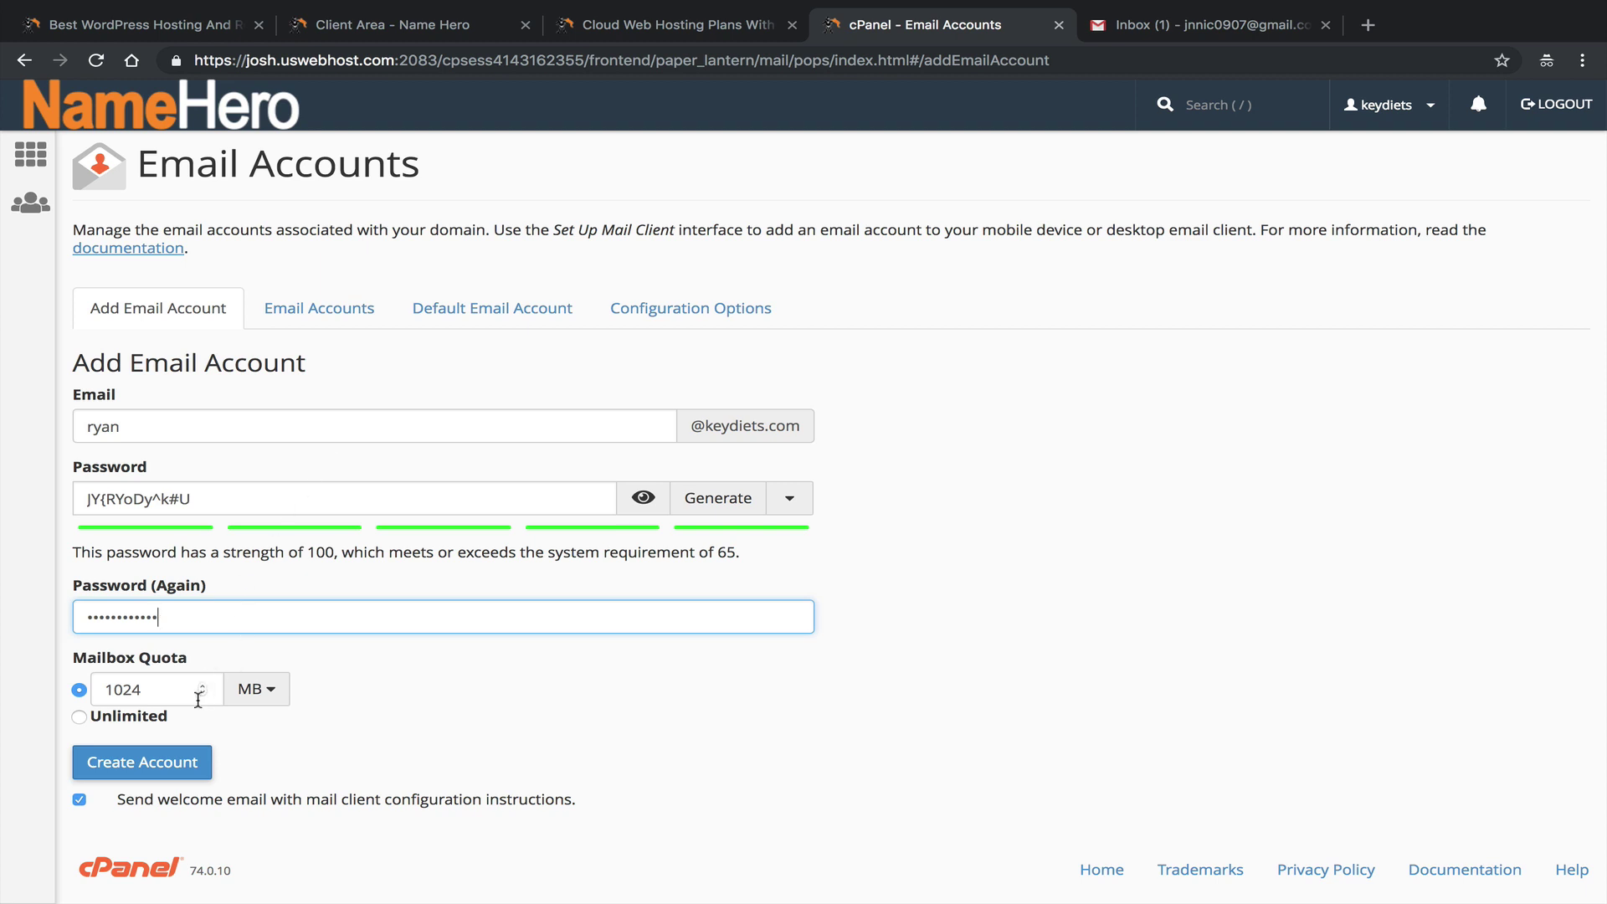
drag(194, 692, 122, 712)
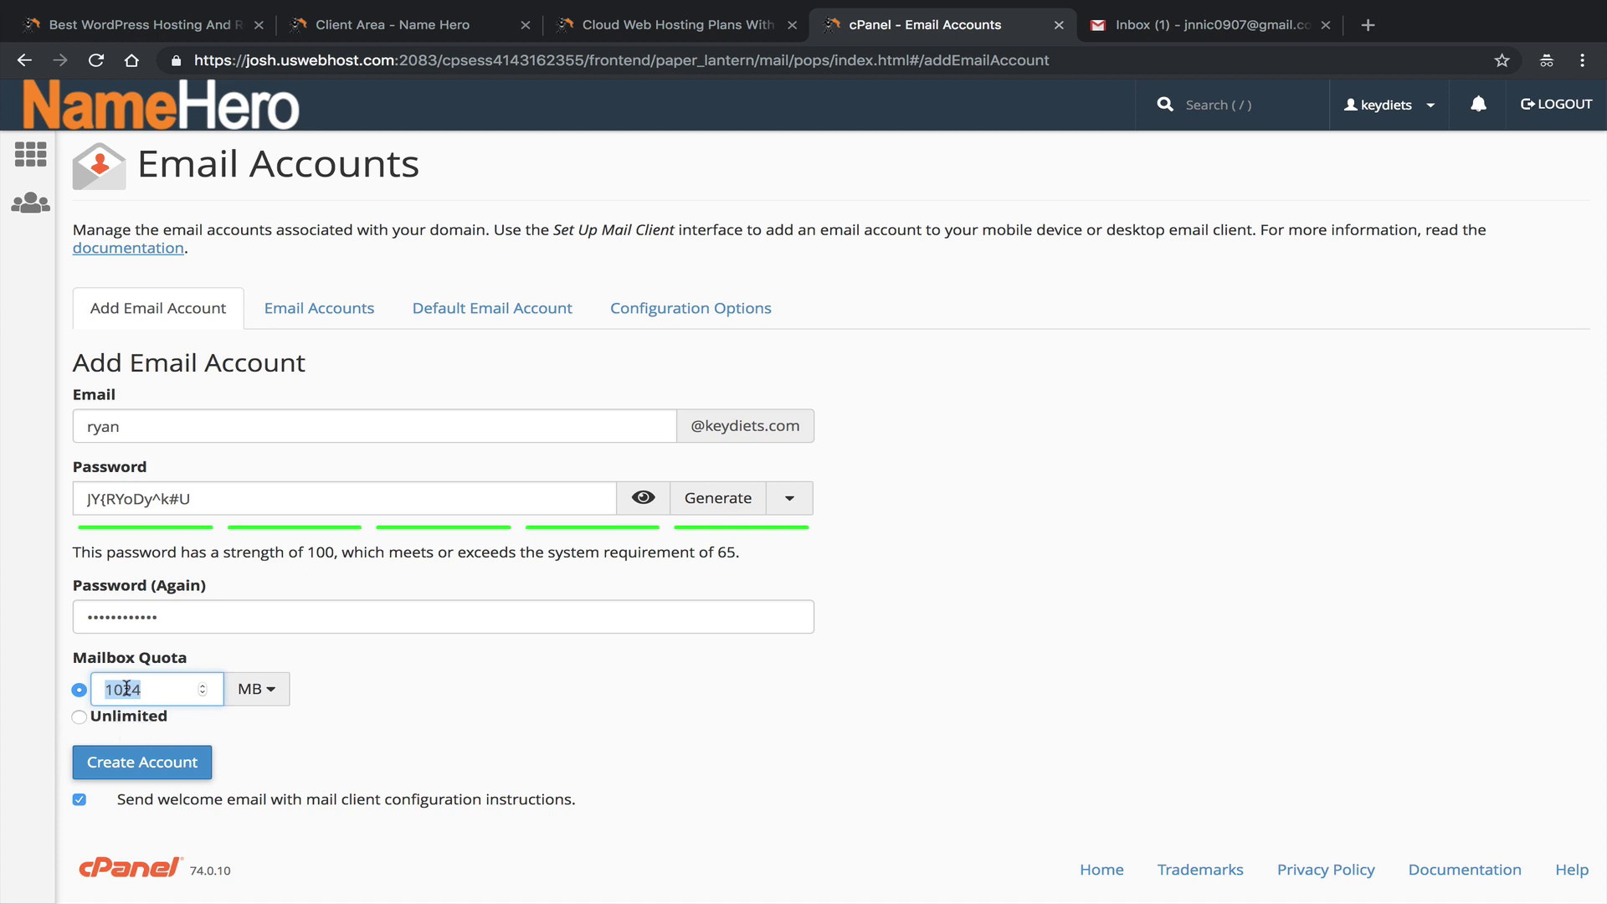
drag(126, 688, 164, 689)
drag(173, 690, 95, 685)
click(556, 716)
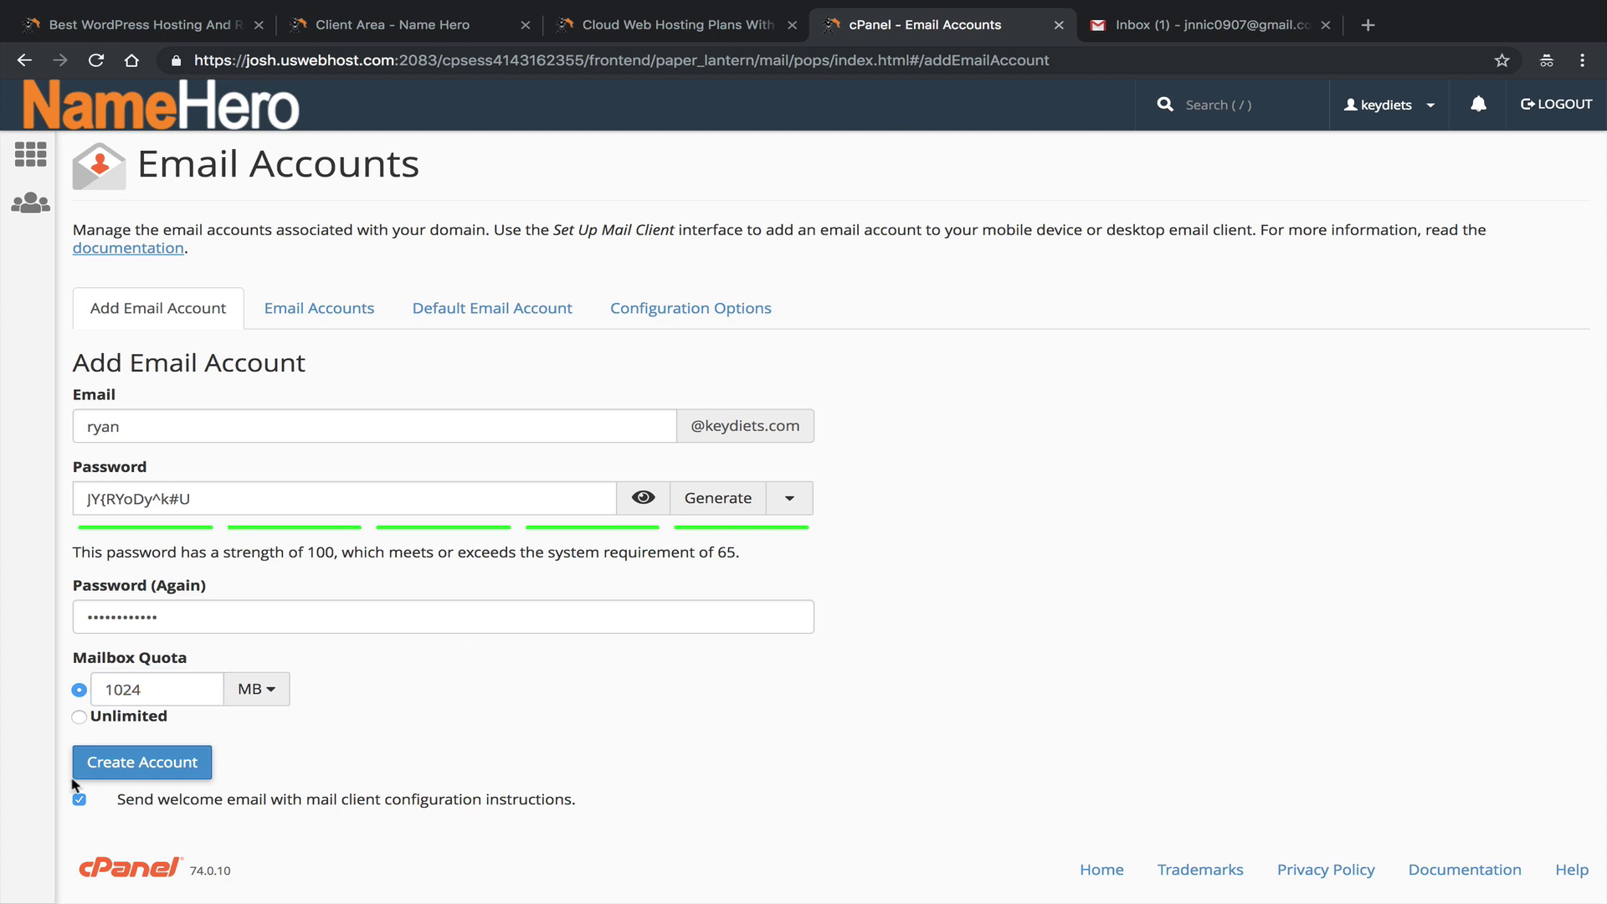
click(155, 762)
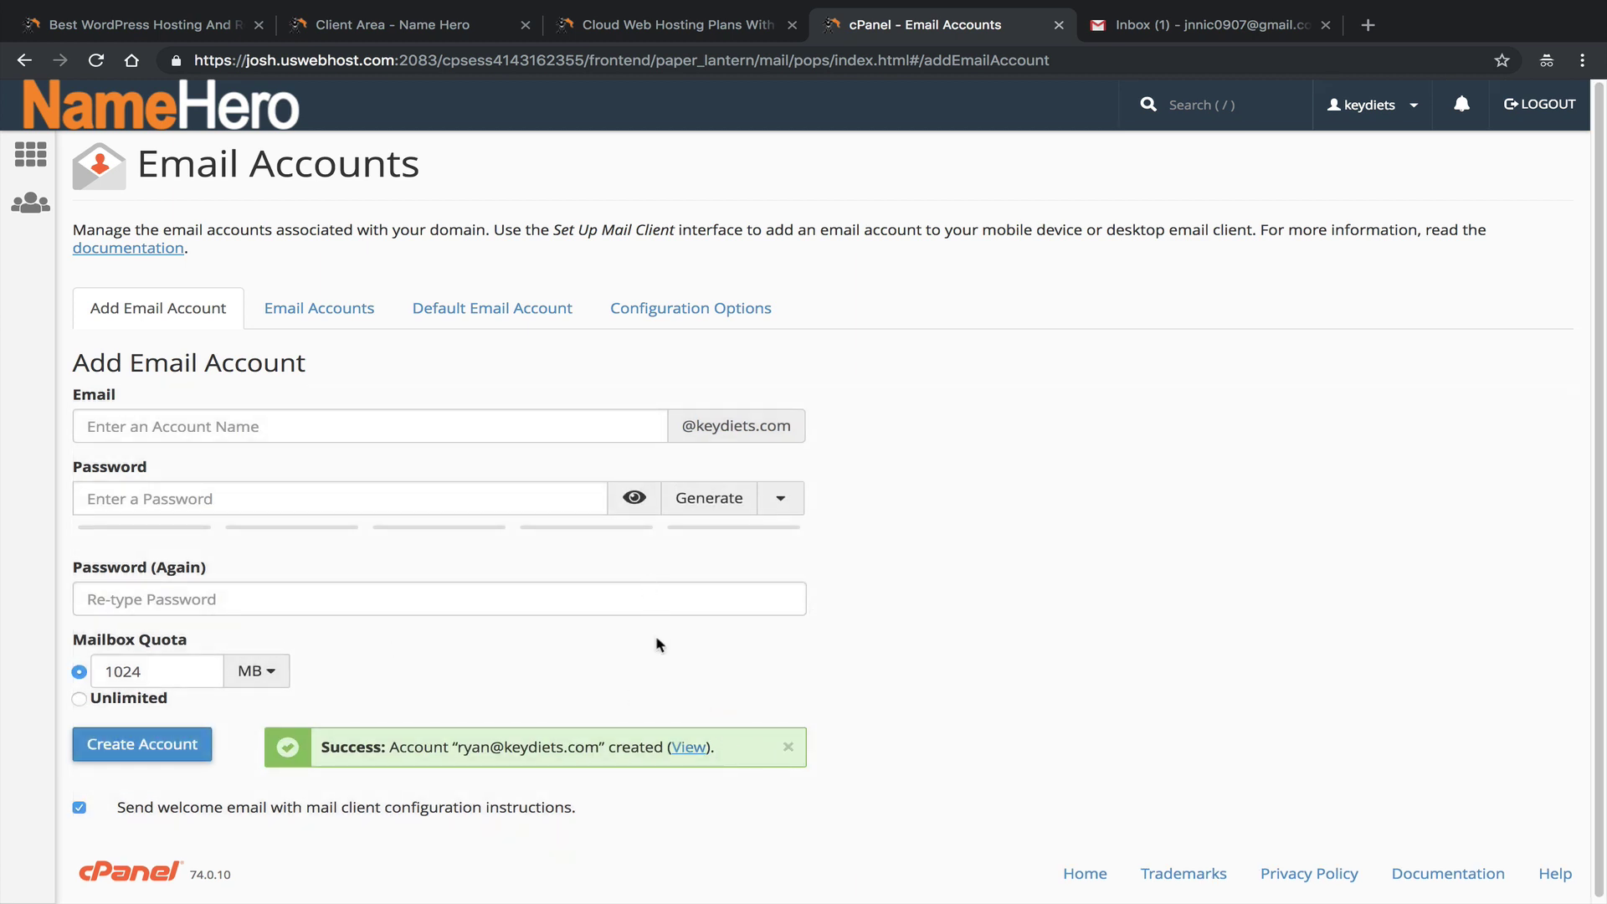
click(687, 746)
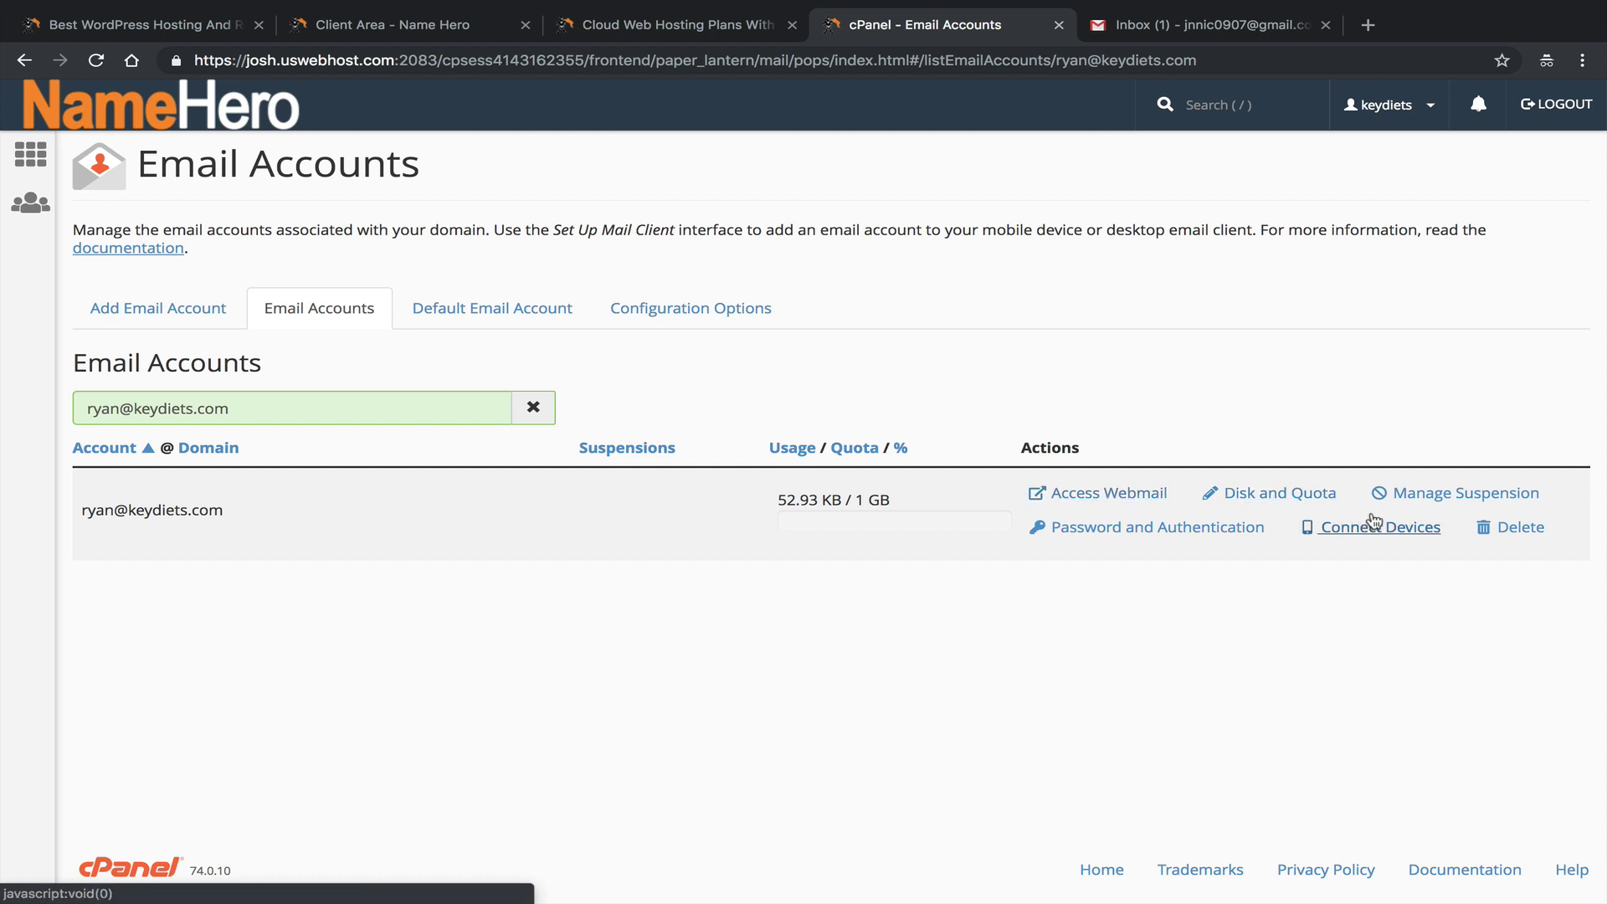
click(1449, 504)
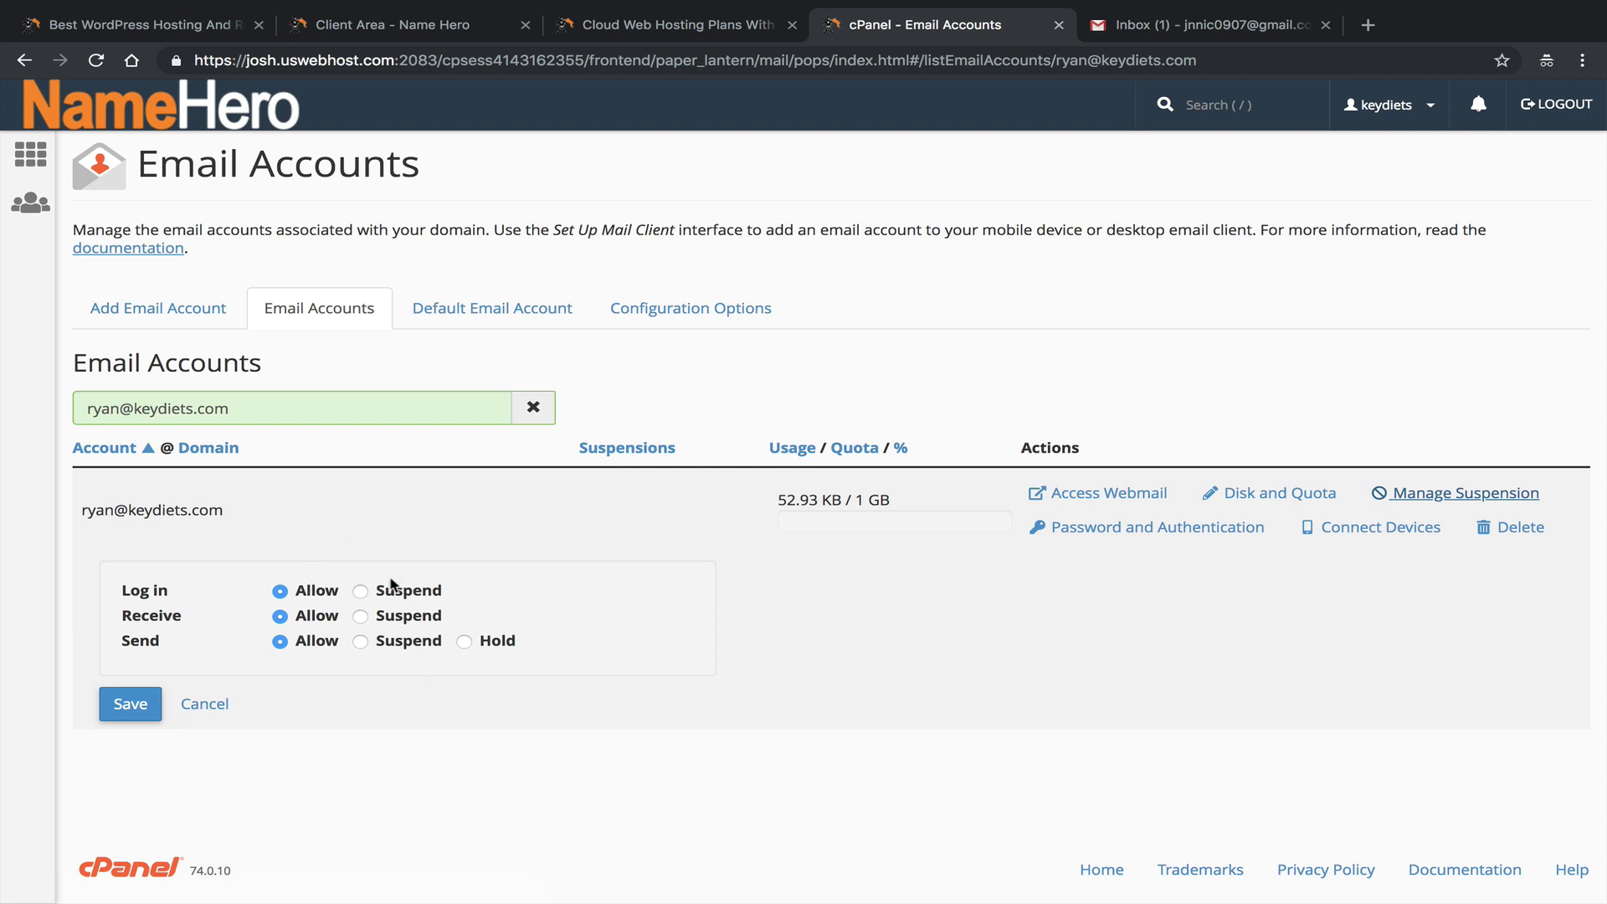
click(1237, 530)
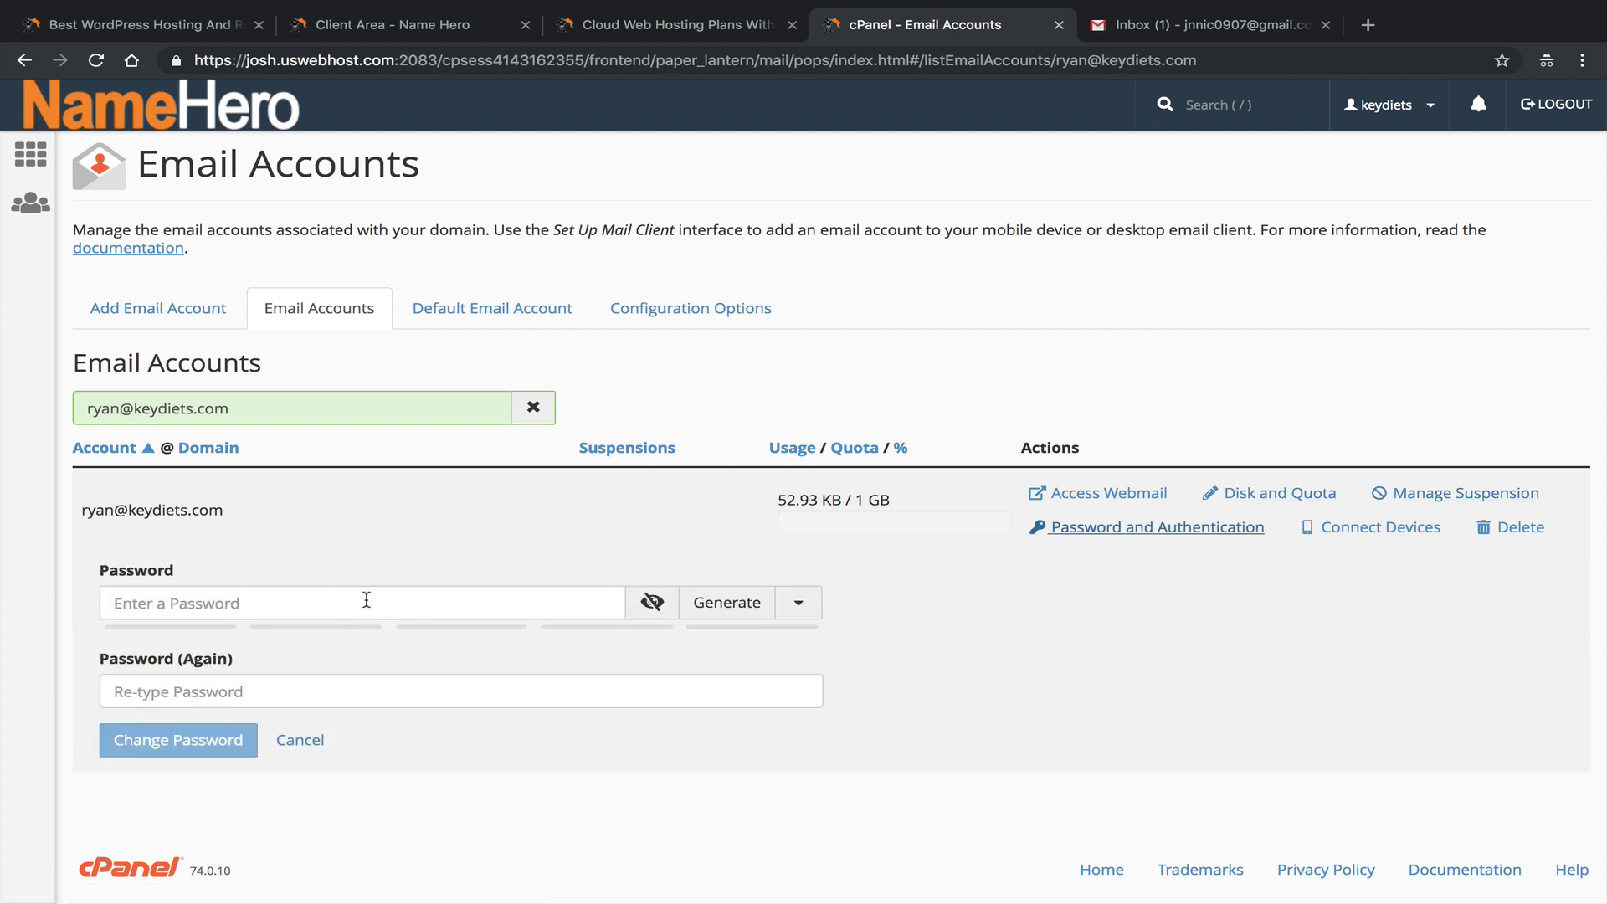
click(1410, 527)
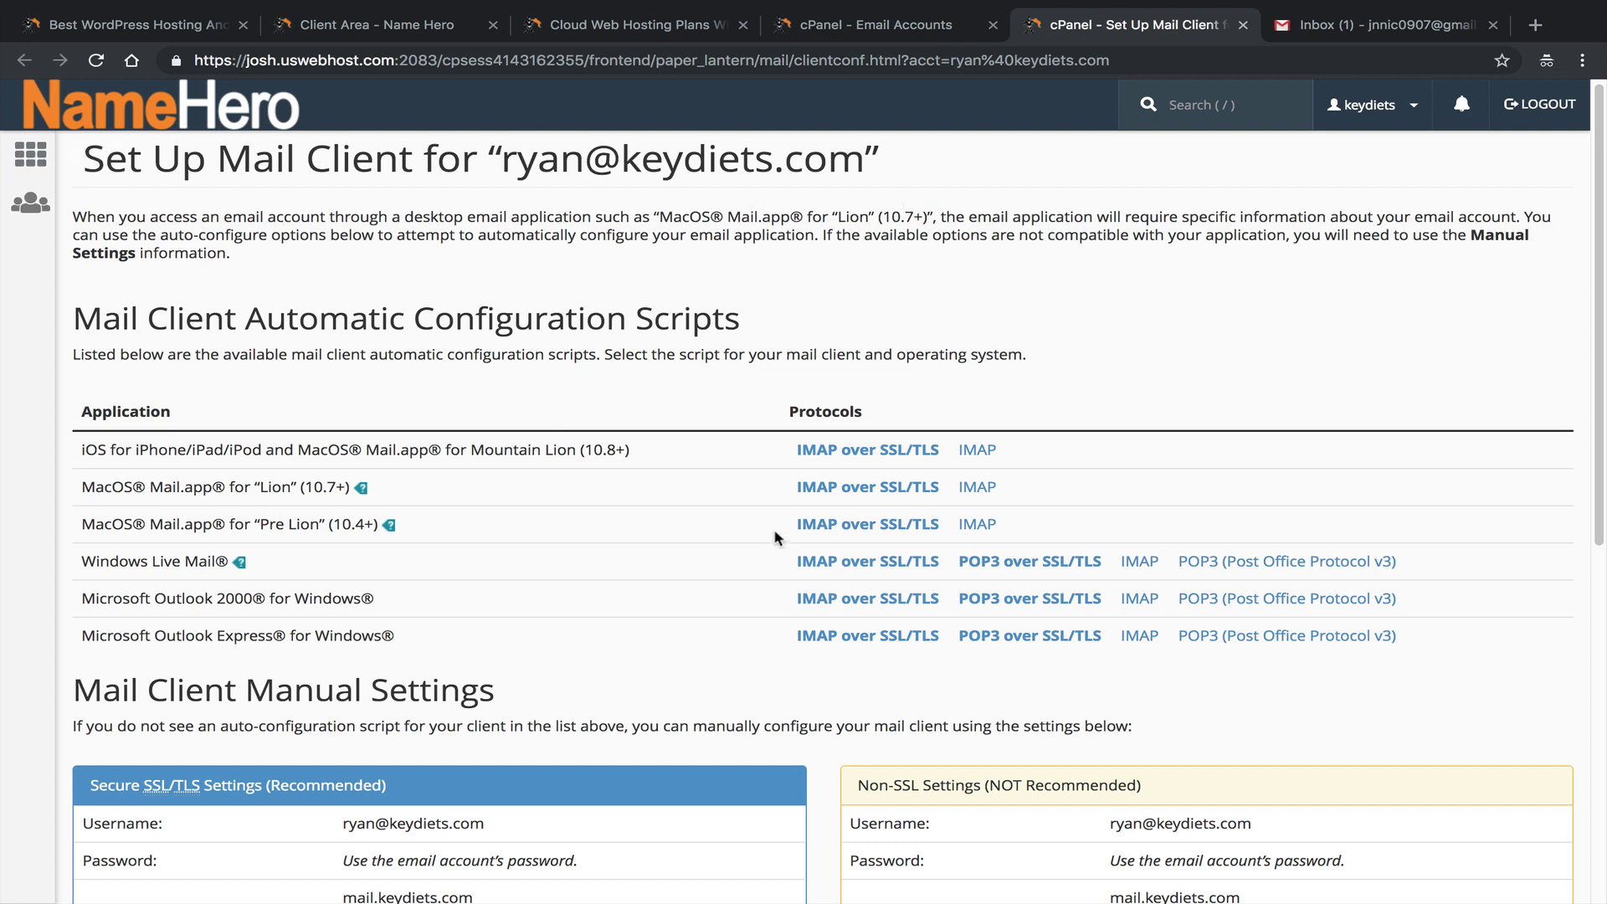
scroll(653, 567, down, 2)
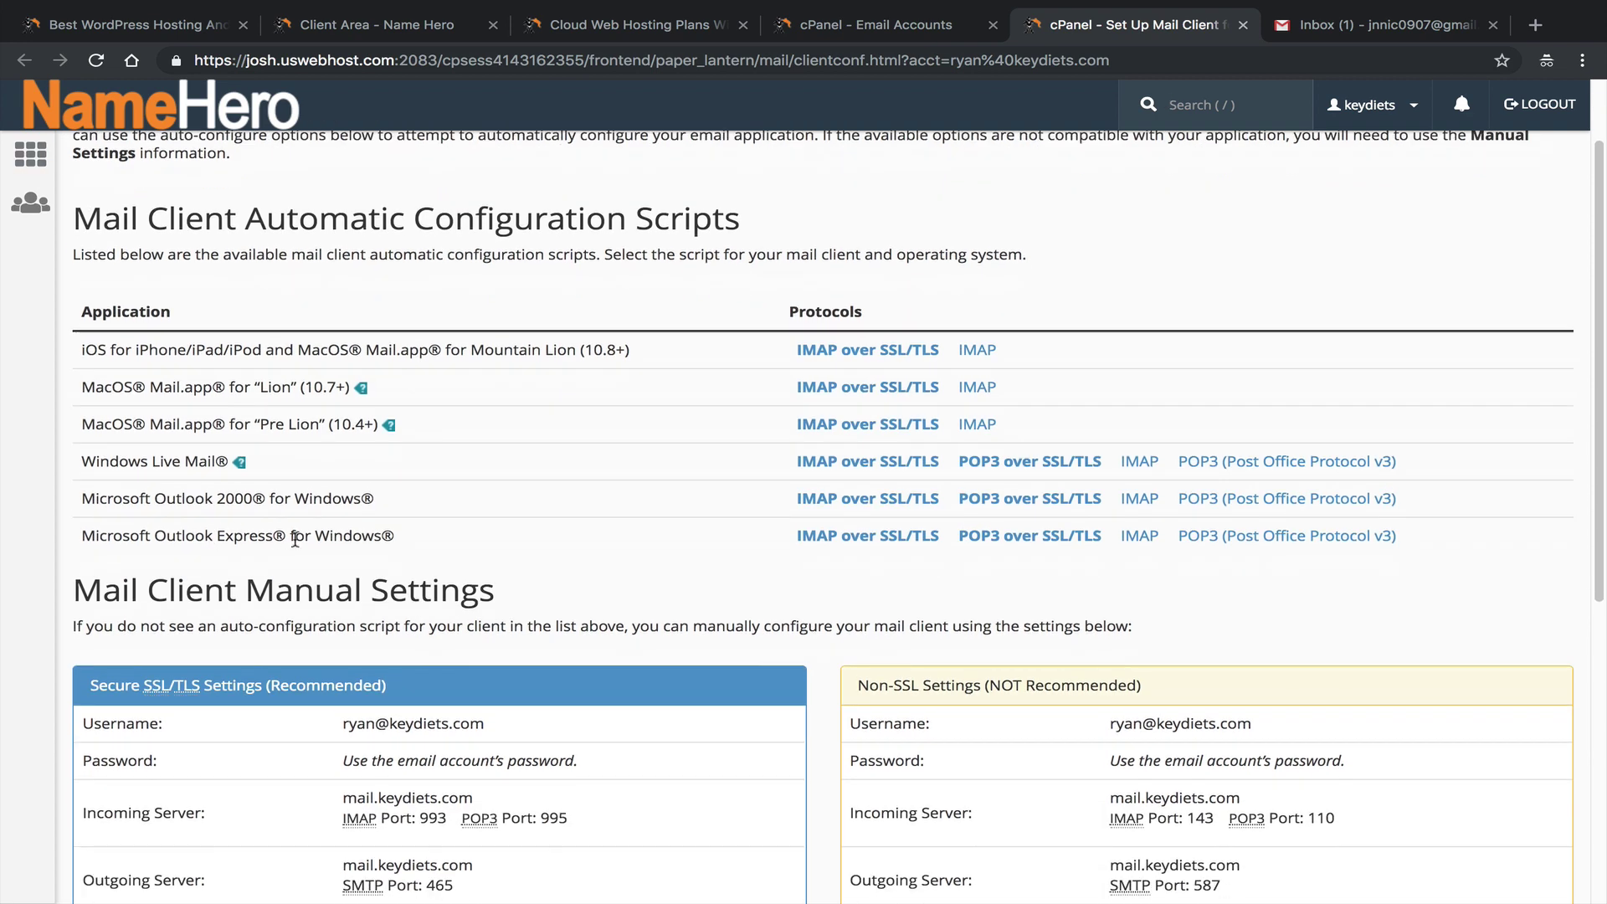
scroll(299, 540, down, 4)
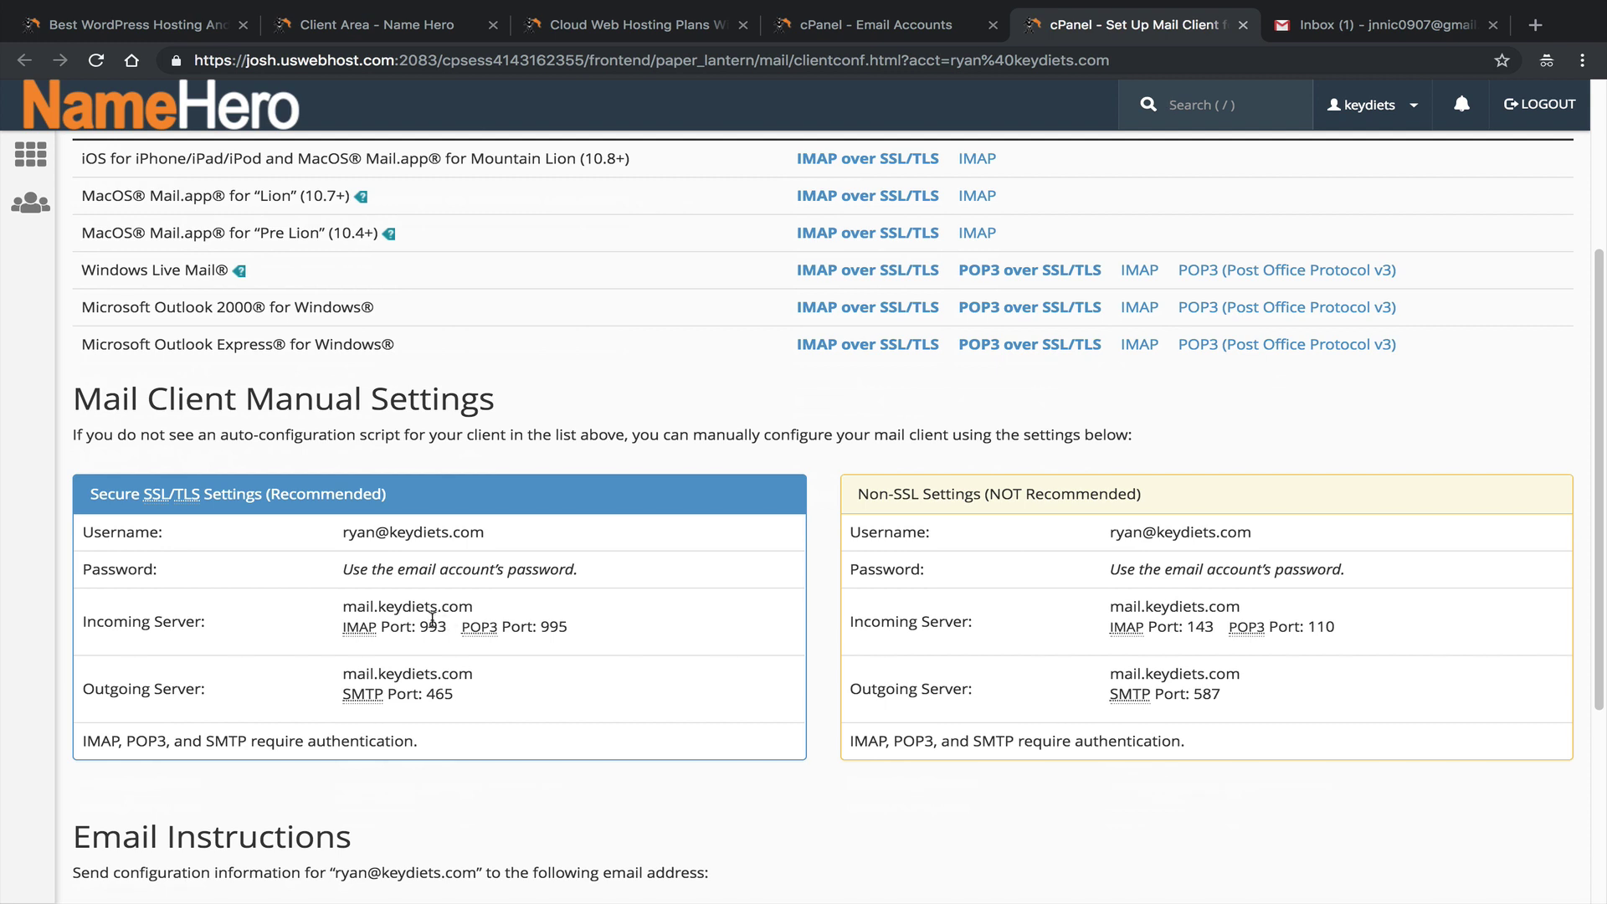
scroll(396, 558, up, 1)
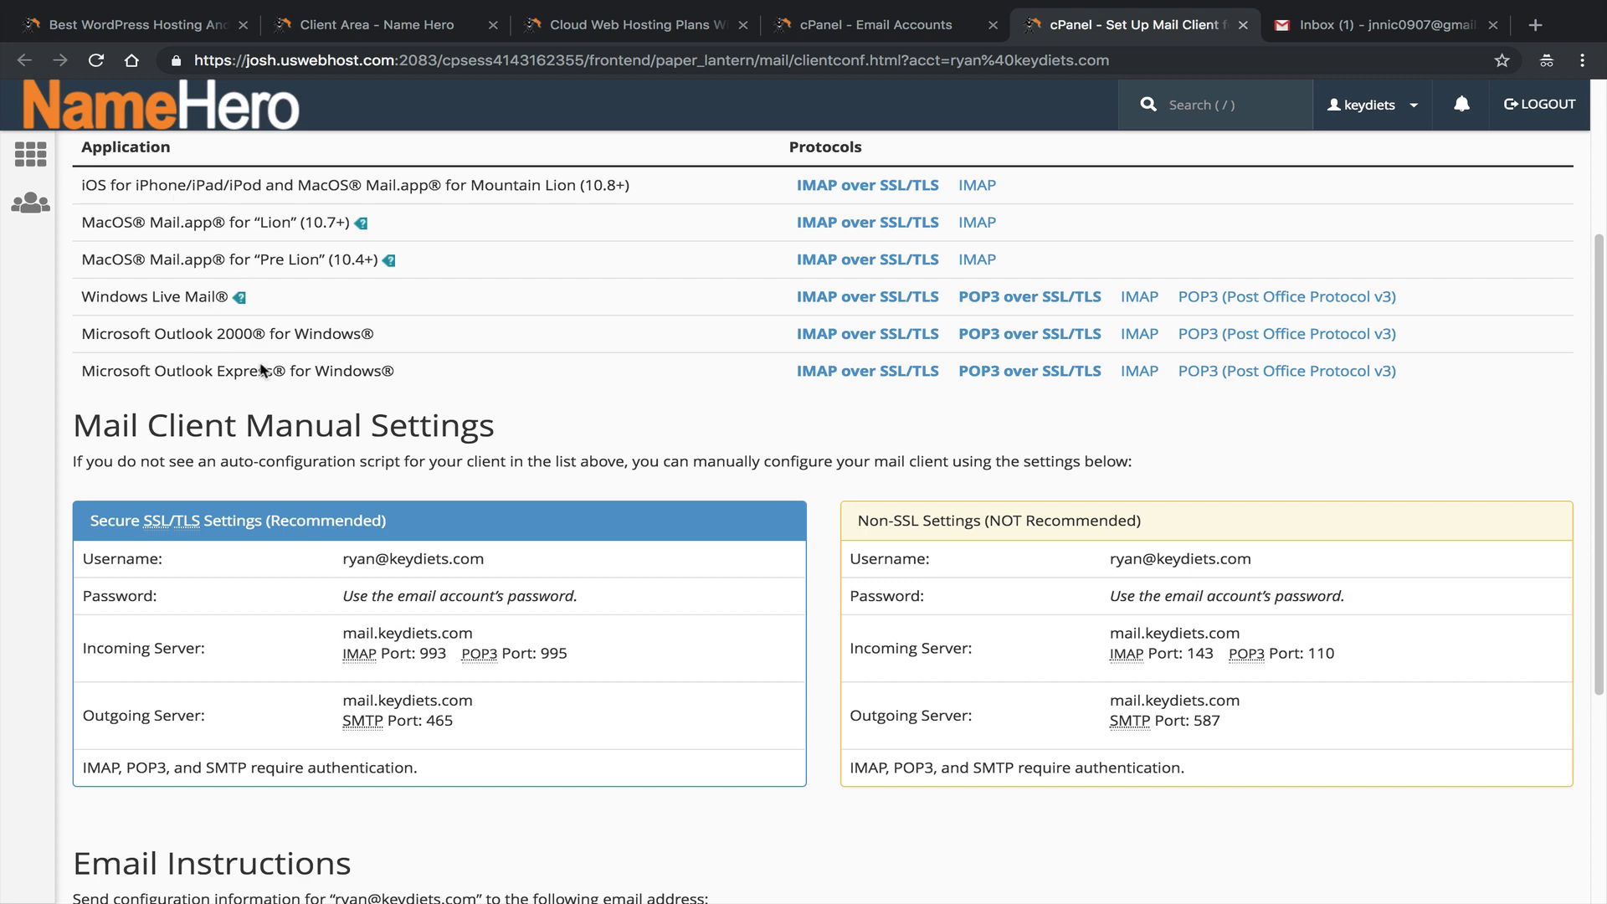
click(1373, 38)
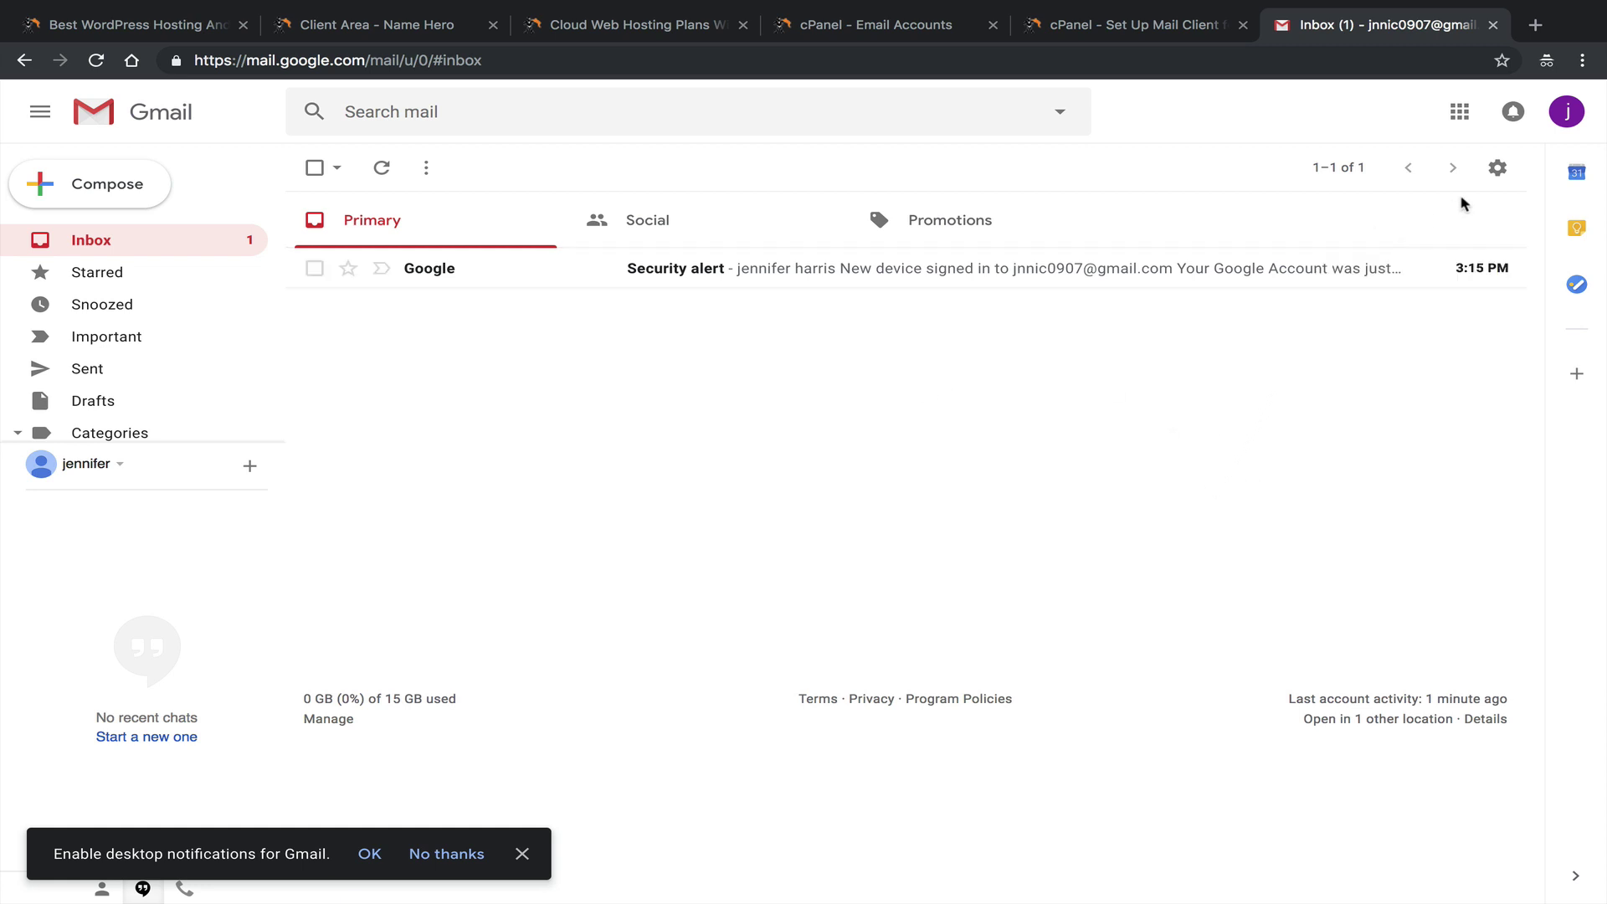
Open Gmail's full settings on the Accounts and Import tab.
click(1498, 169)
click(1390, 291)
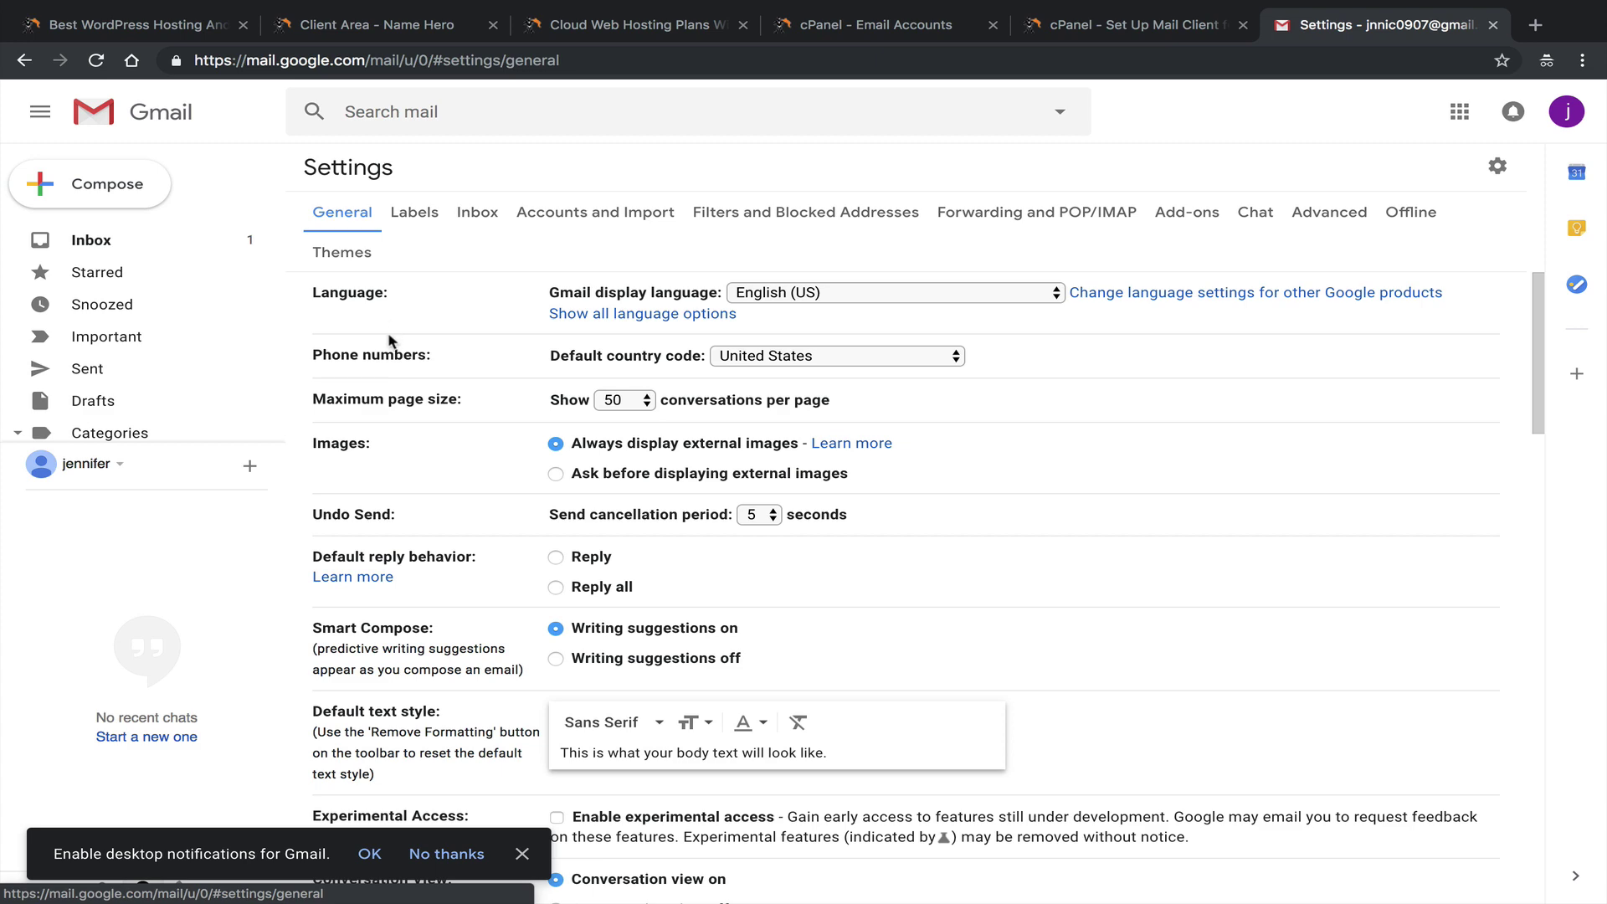
scroll(586, 418, down, 1)
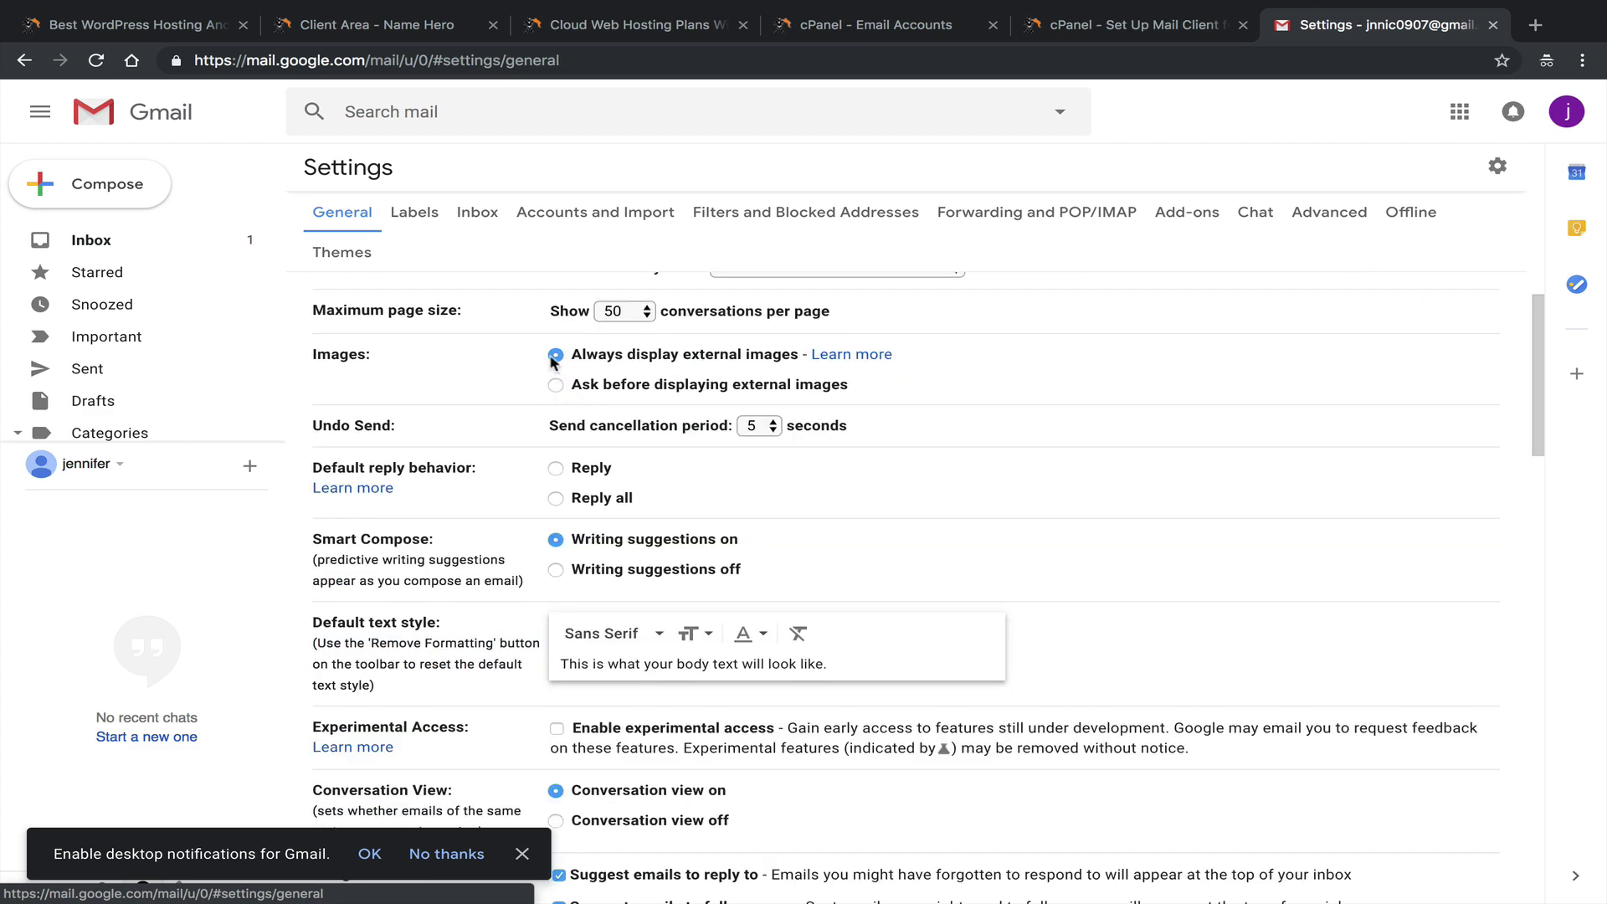
scroll(585, 368, down, 15)
scroll(680, 438, up, 12)
scroll(679, 438, up, 3)
click(590, 213)
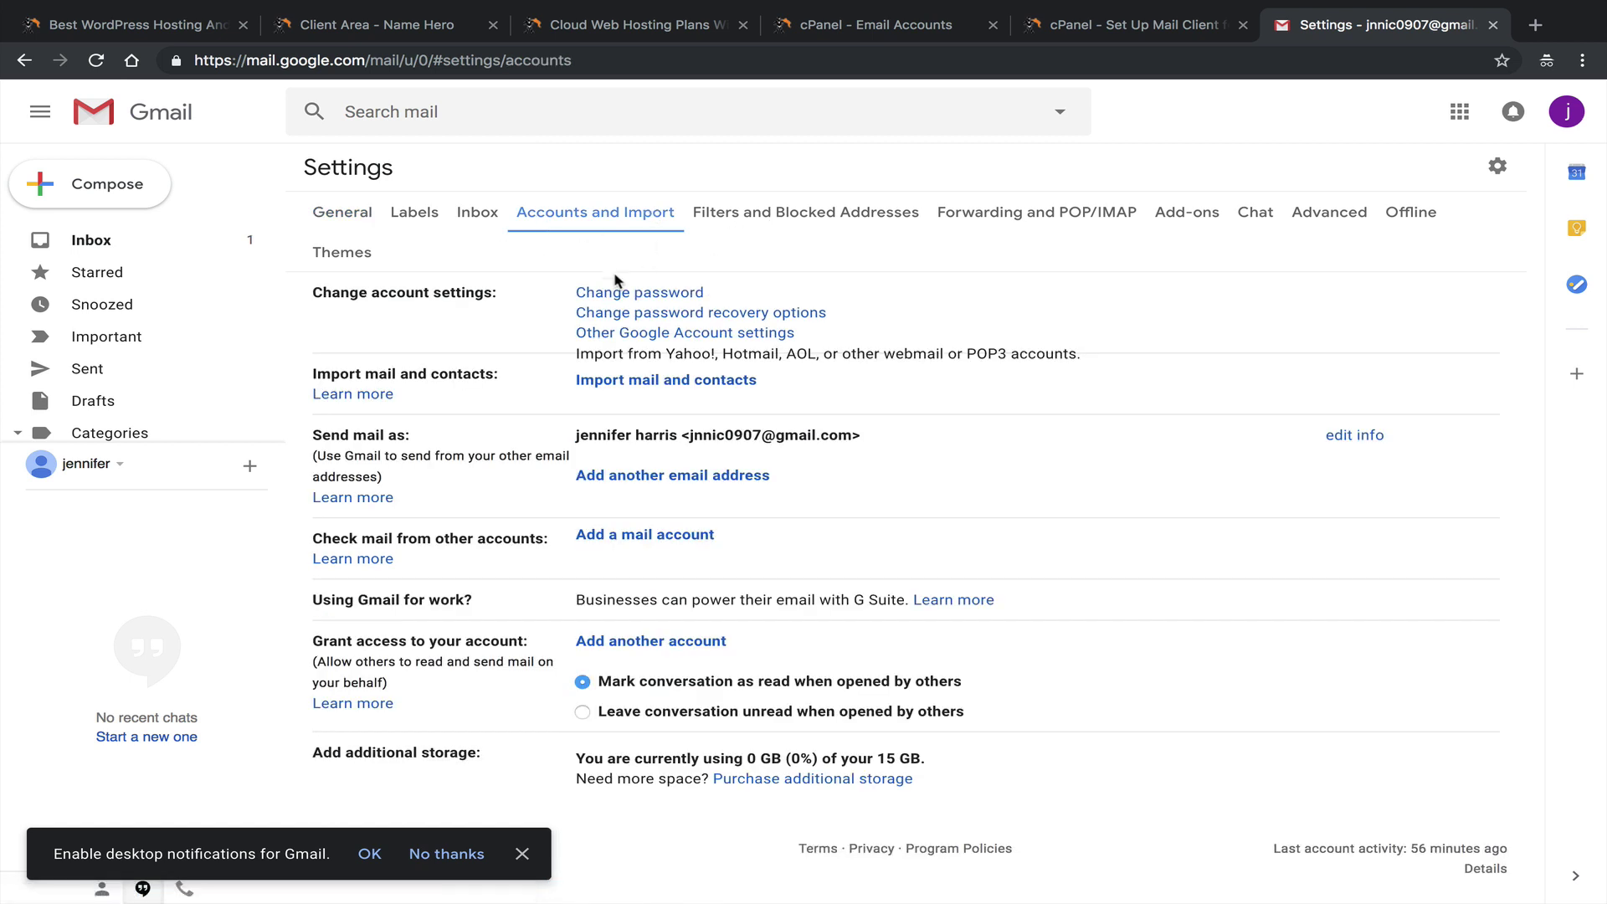
Review the Check mail from other accounts section and begin adding a mail account.
drag(314, 538, 545, 532)
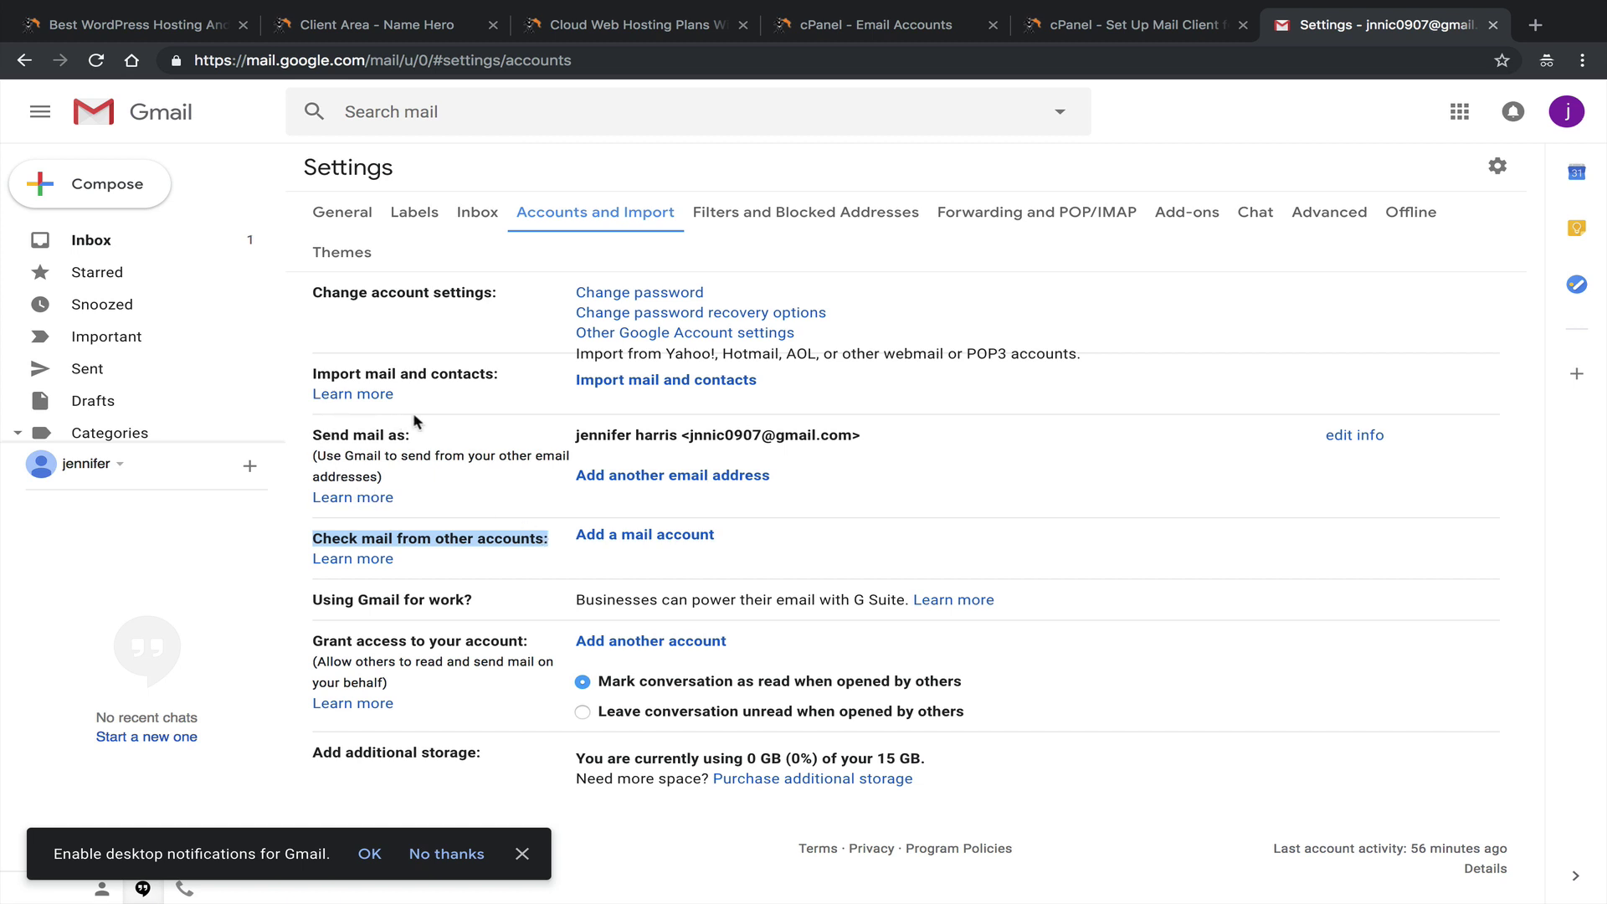
drag(586, 432, 569, 441)
click(893, 441)
click(539, 442)
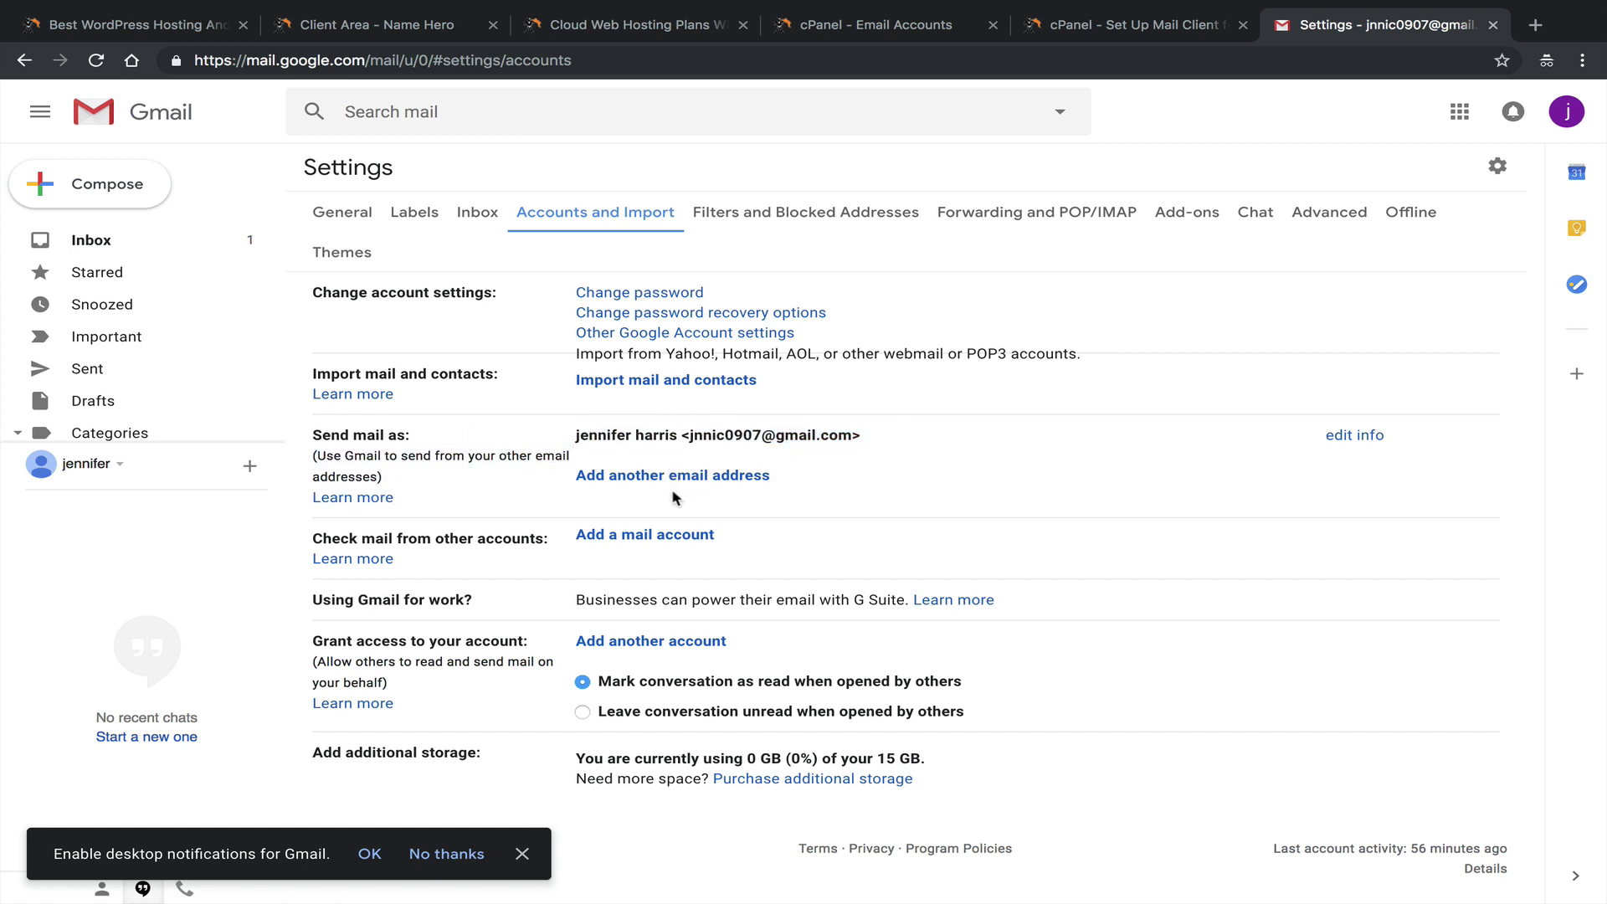
drag(314, 536, 631, 540)
click(636, 536)
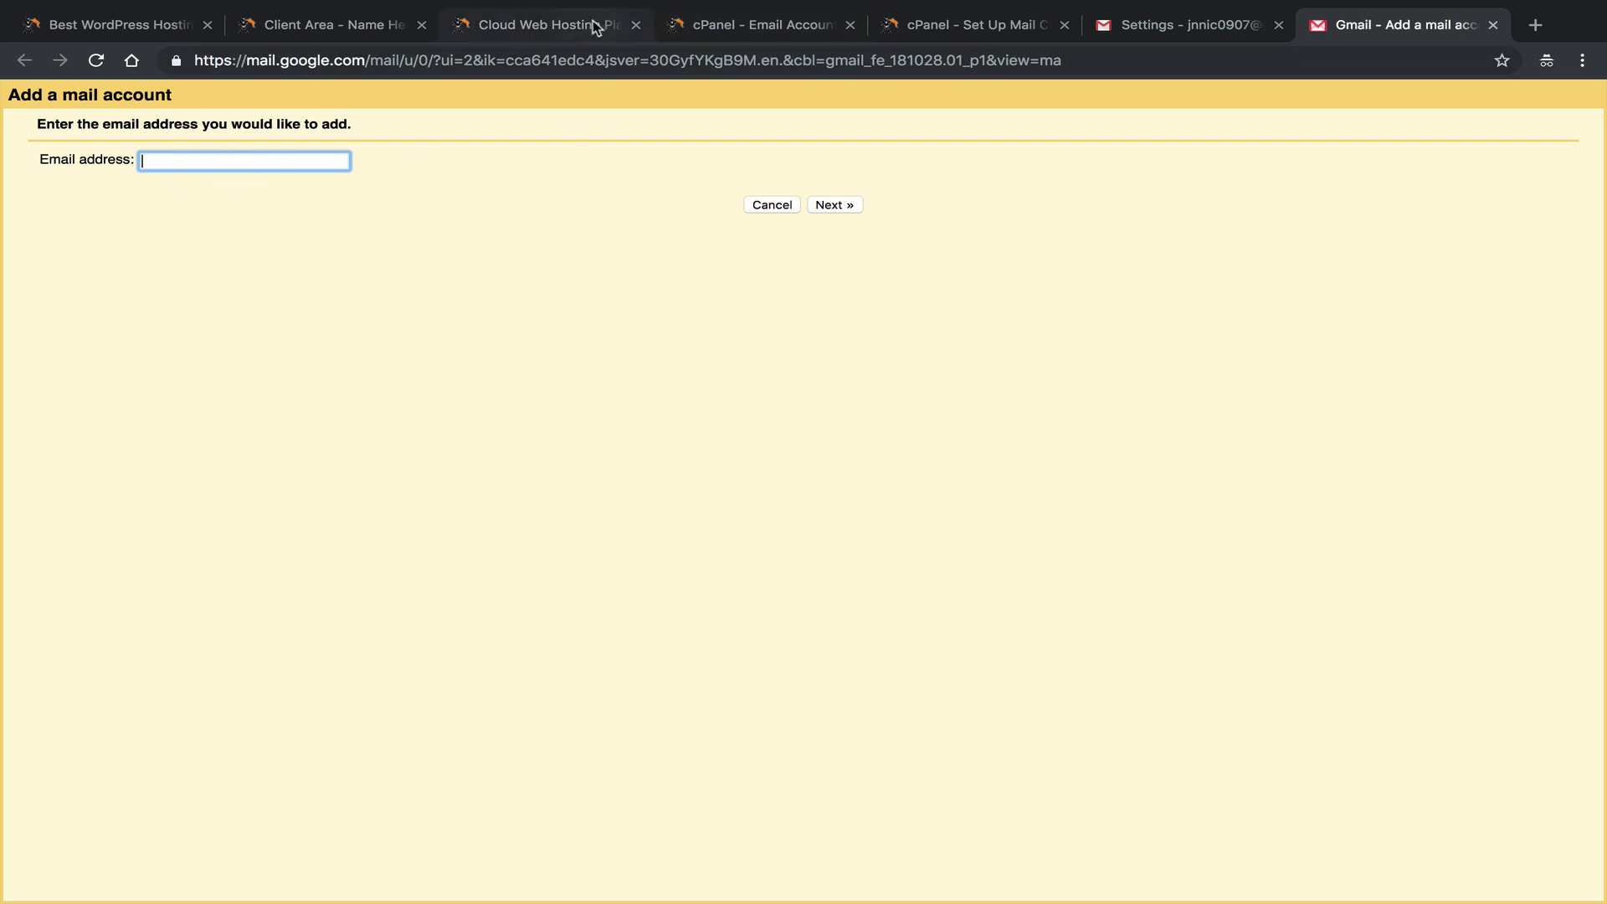
click(682, 21)
click(936, 27)
scroll(435, 333, up, 3)
drag(863, 165, 499, 163)
right_click(512, 161)
click(649, 204)
click(1352, 30)
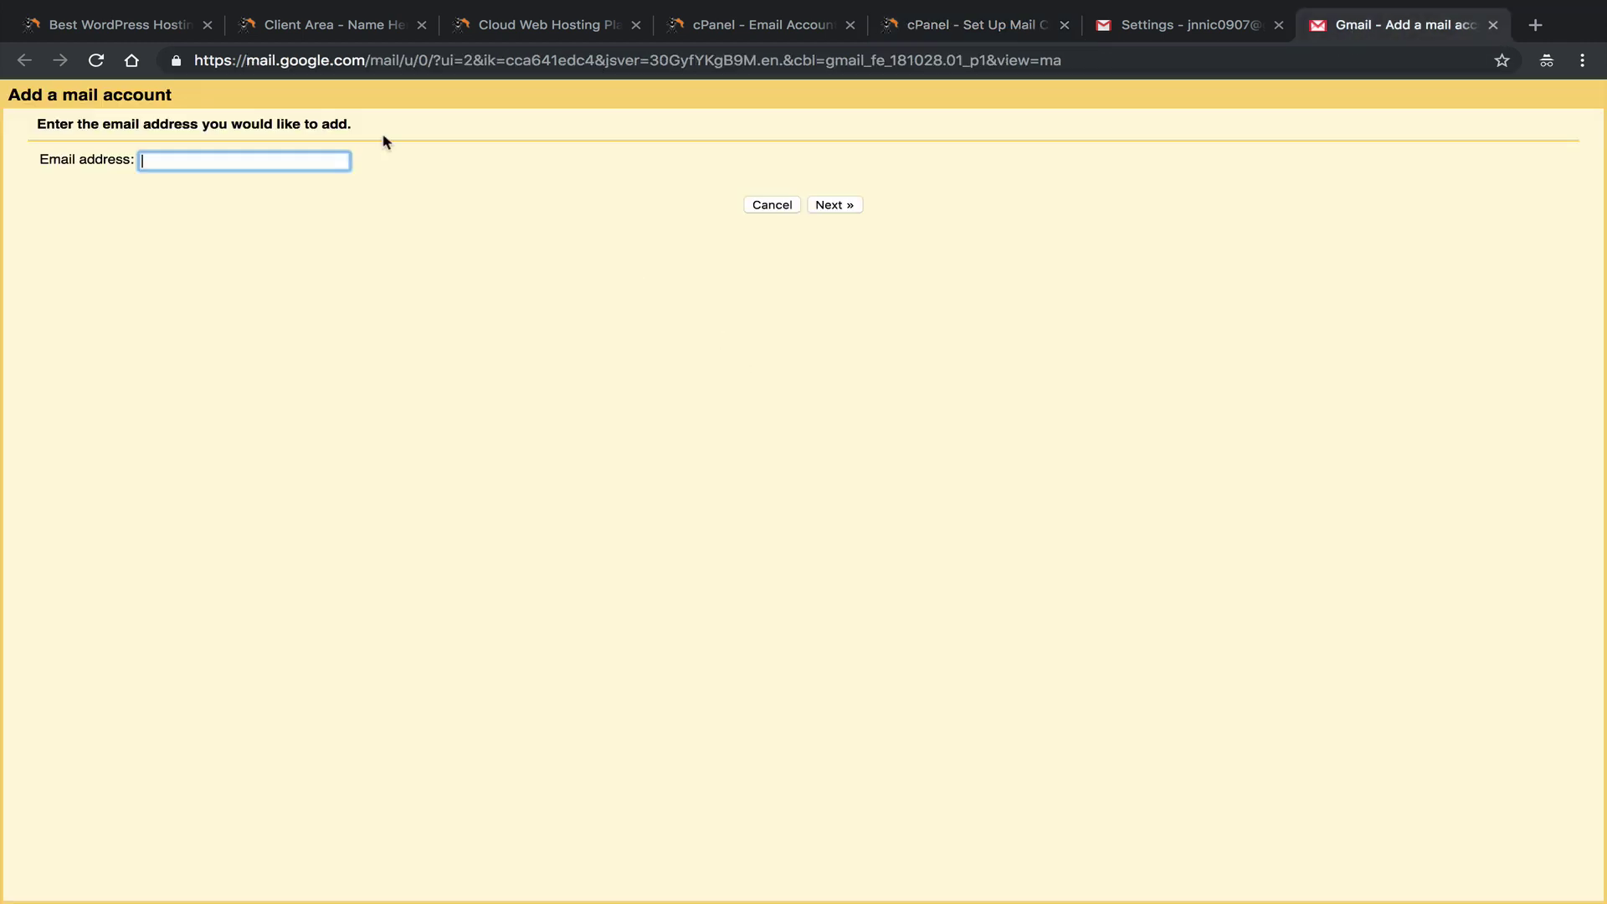
right_click(295, 159)
click(403, 285)
click(835, 205)
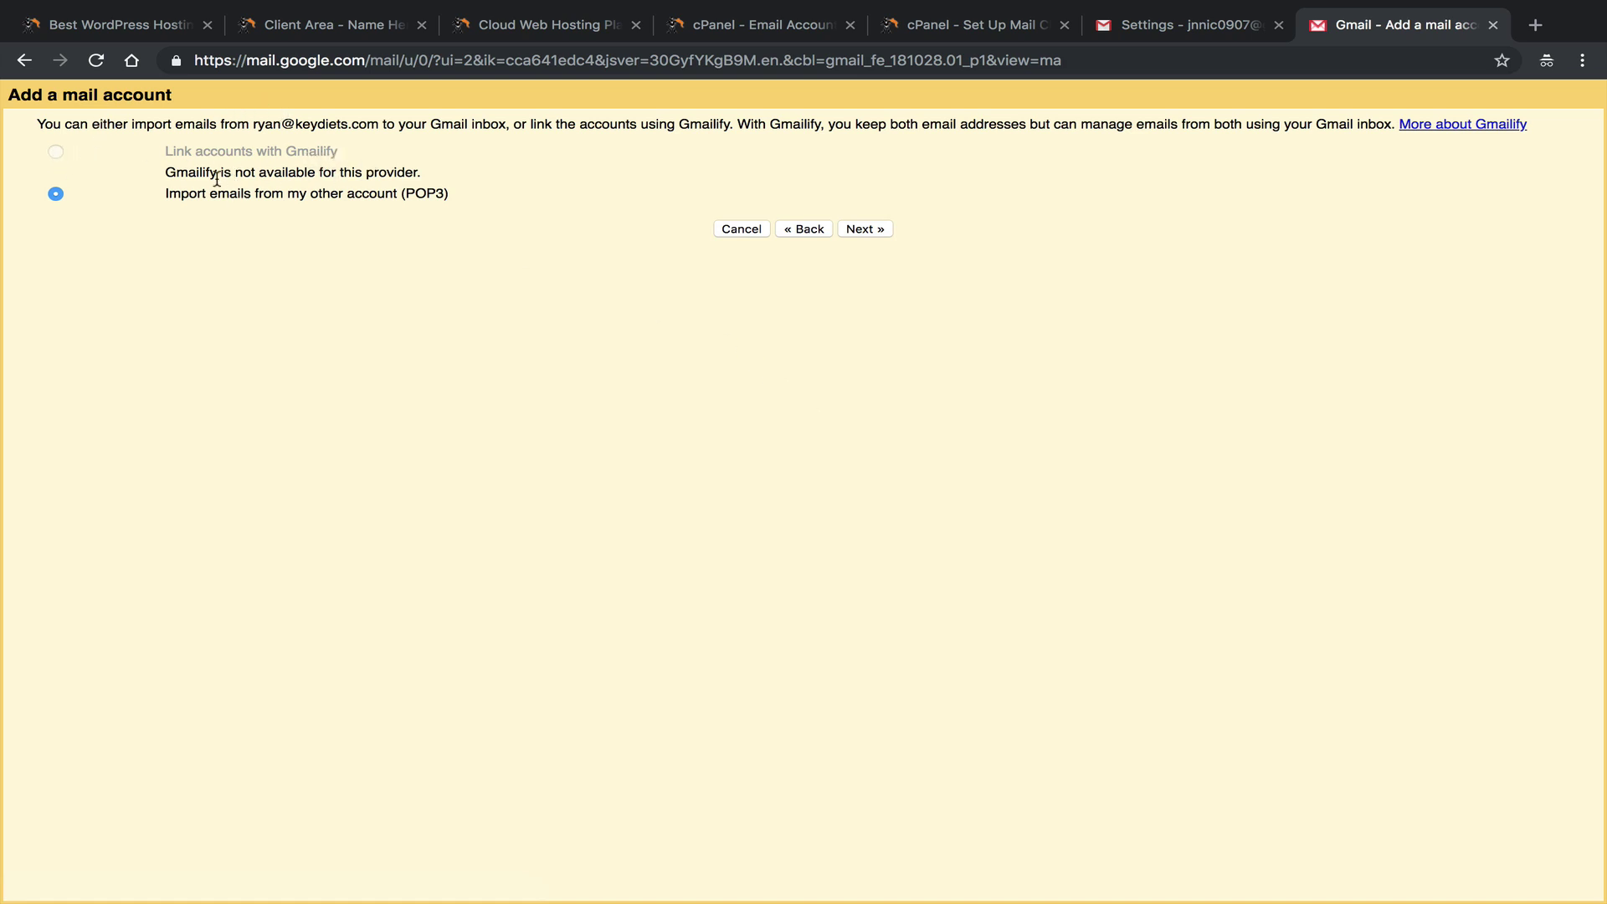
Keep 'Import emails from my other account (POP3)' selected, since Gmailify is unavailable.
drag(217, 179, 165, 171)
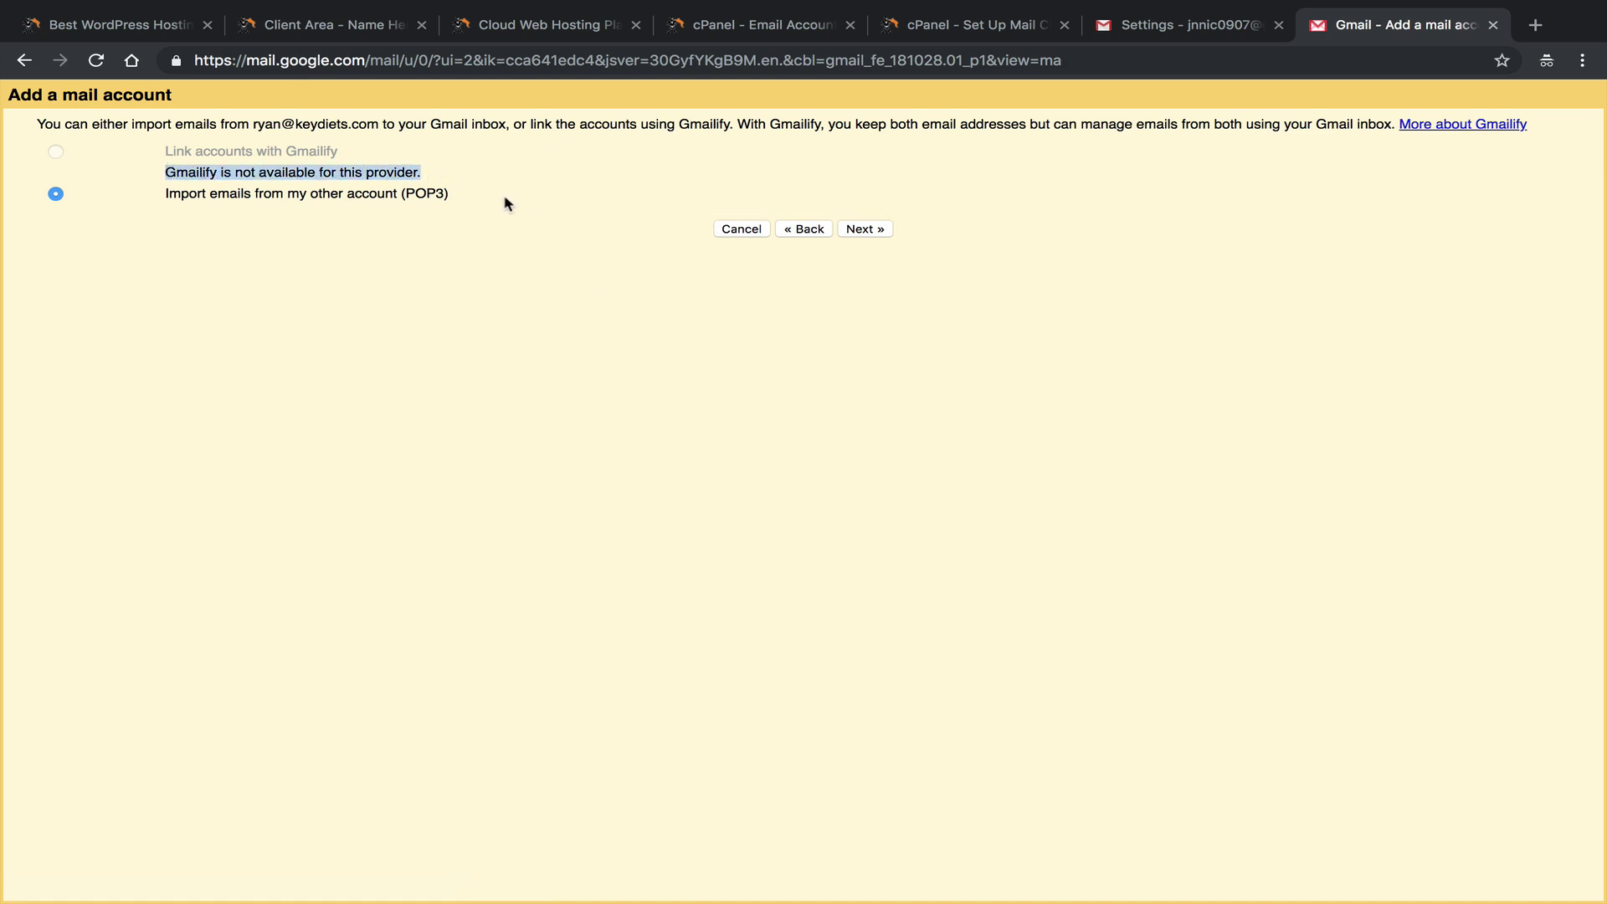
drag(479, 209, 109, 179)
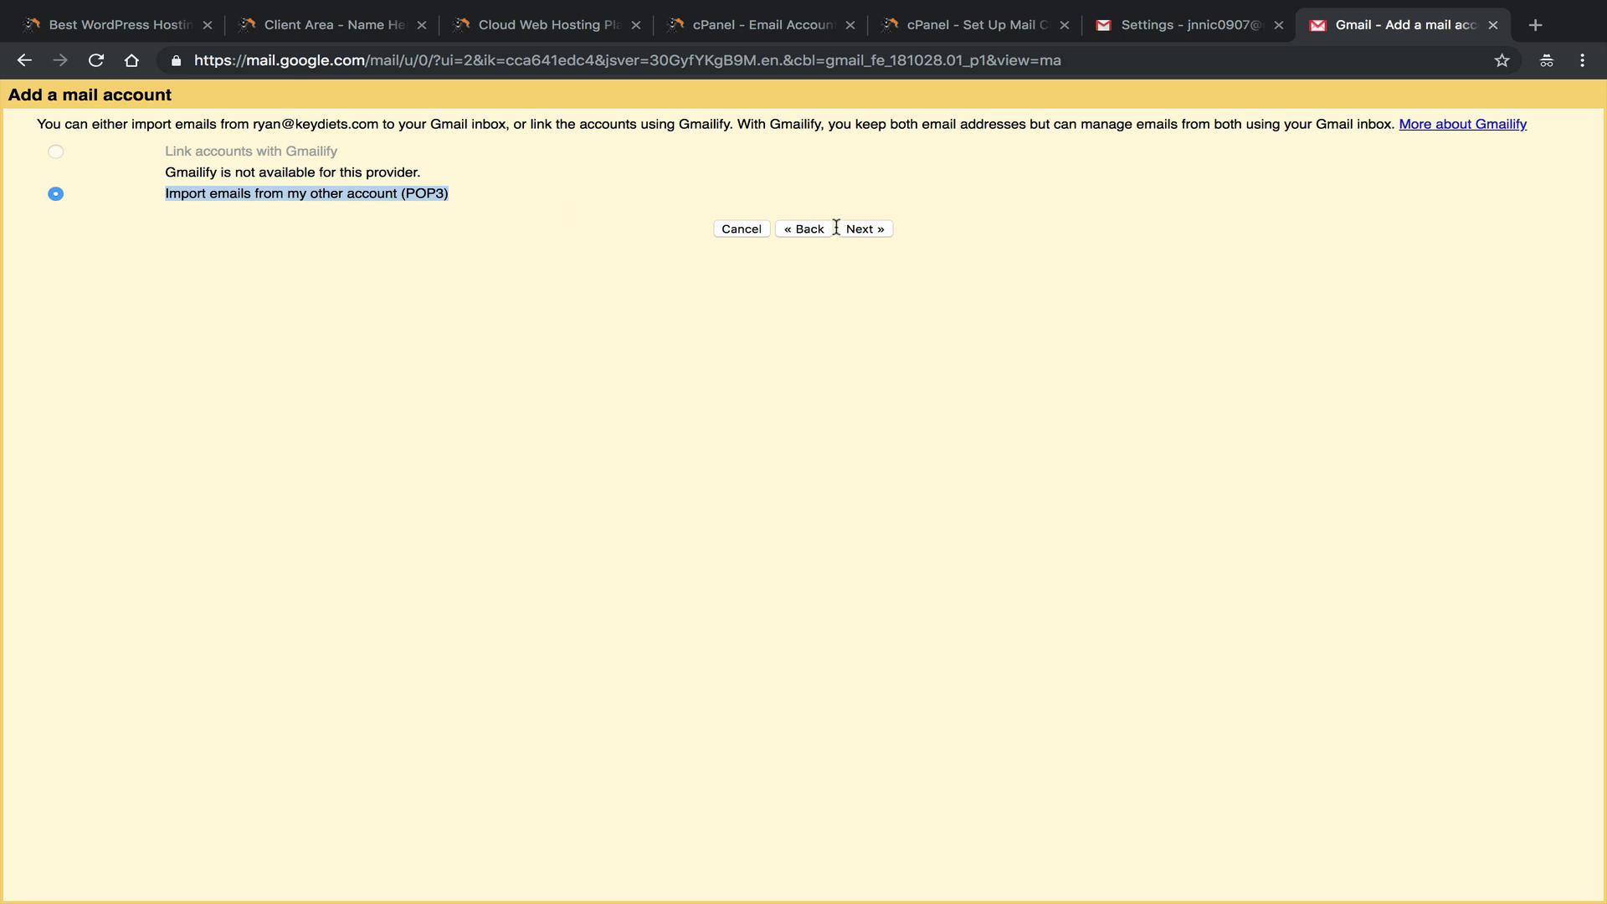
click(523, 210)
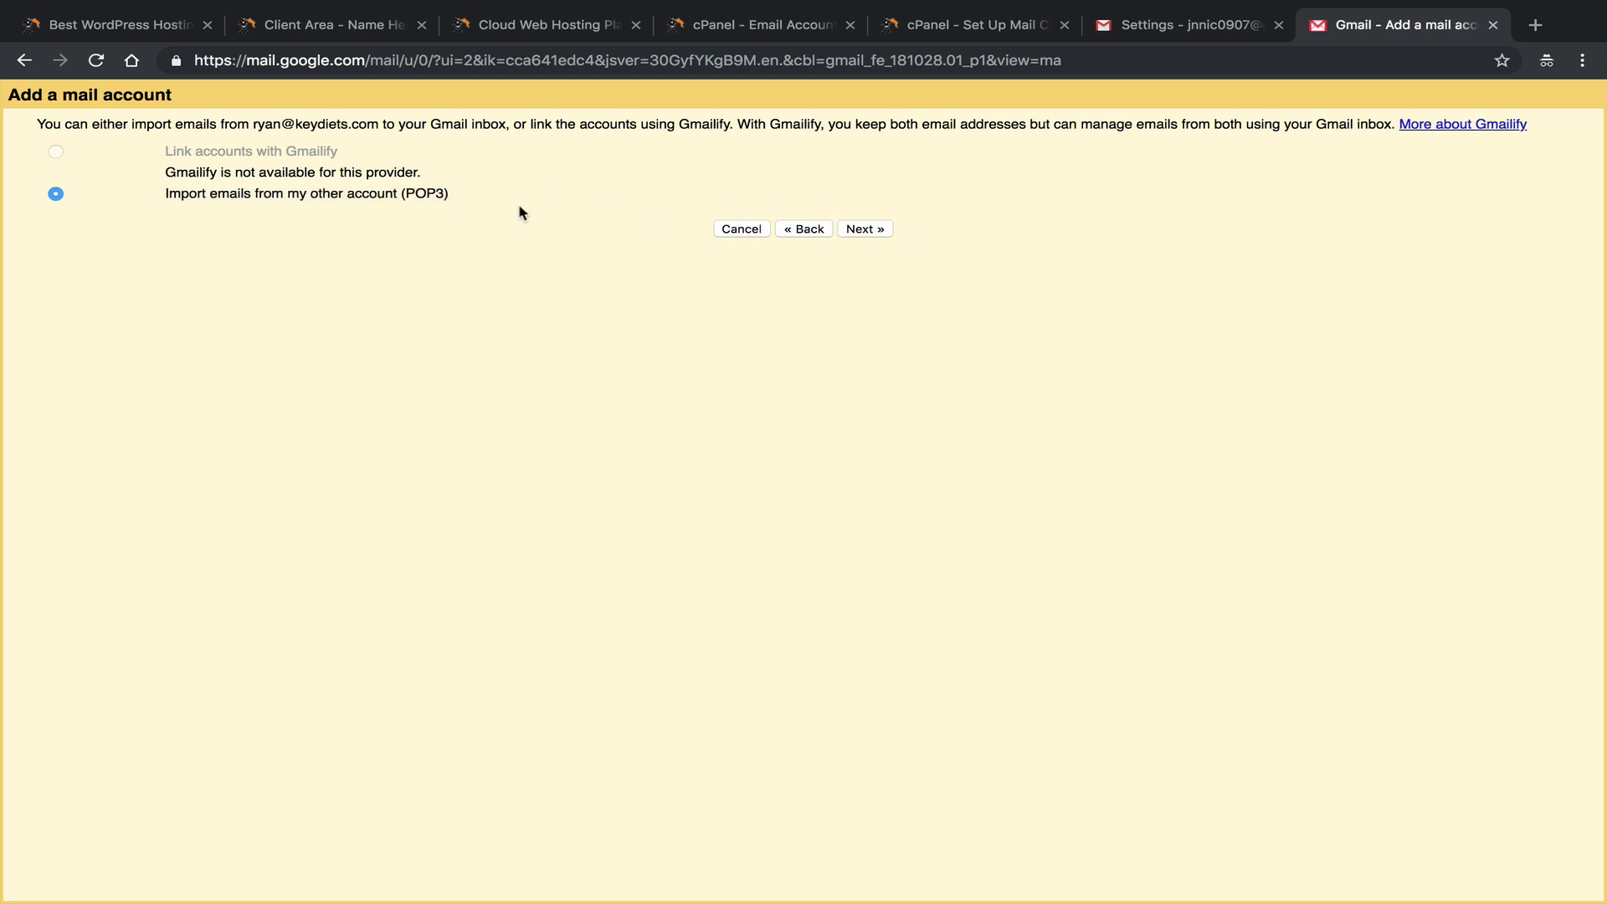
triple_click(455, 191)
drag(385, 186, 183, 204)
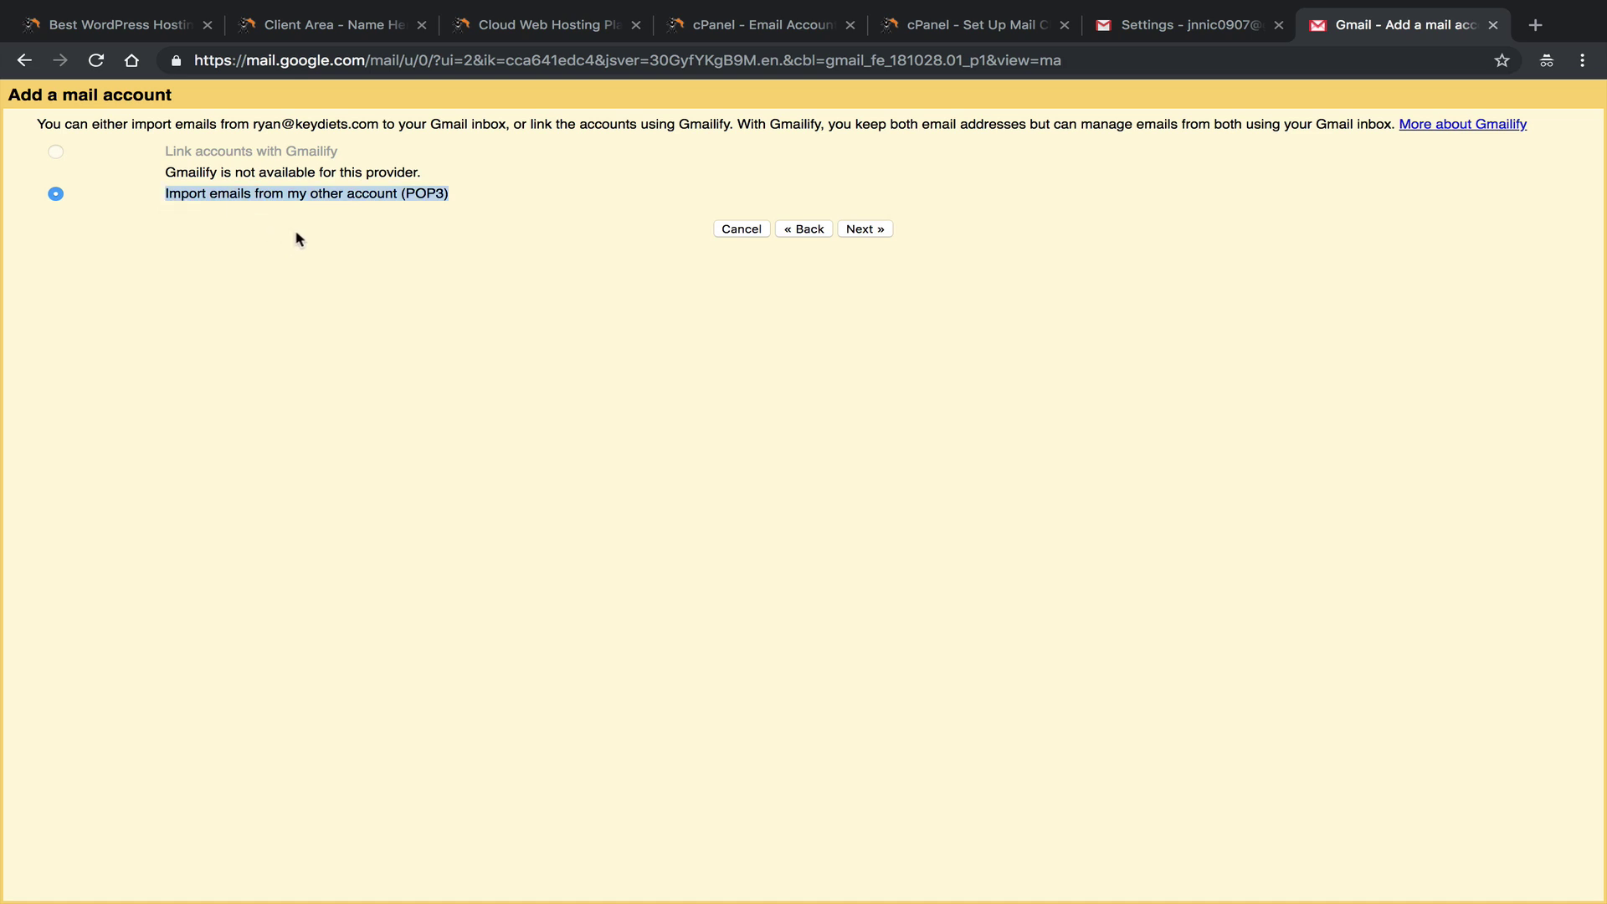
click(979, 27)
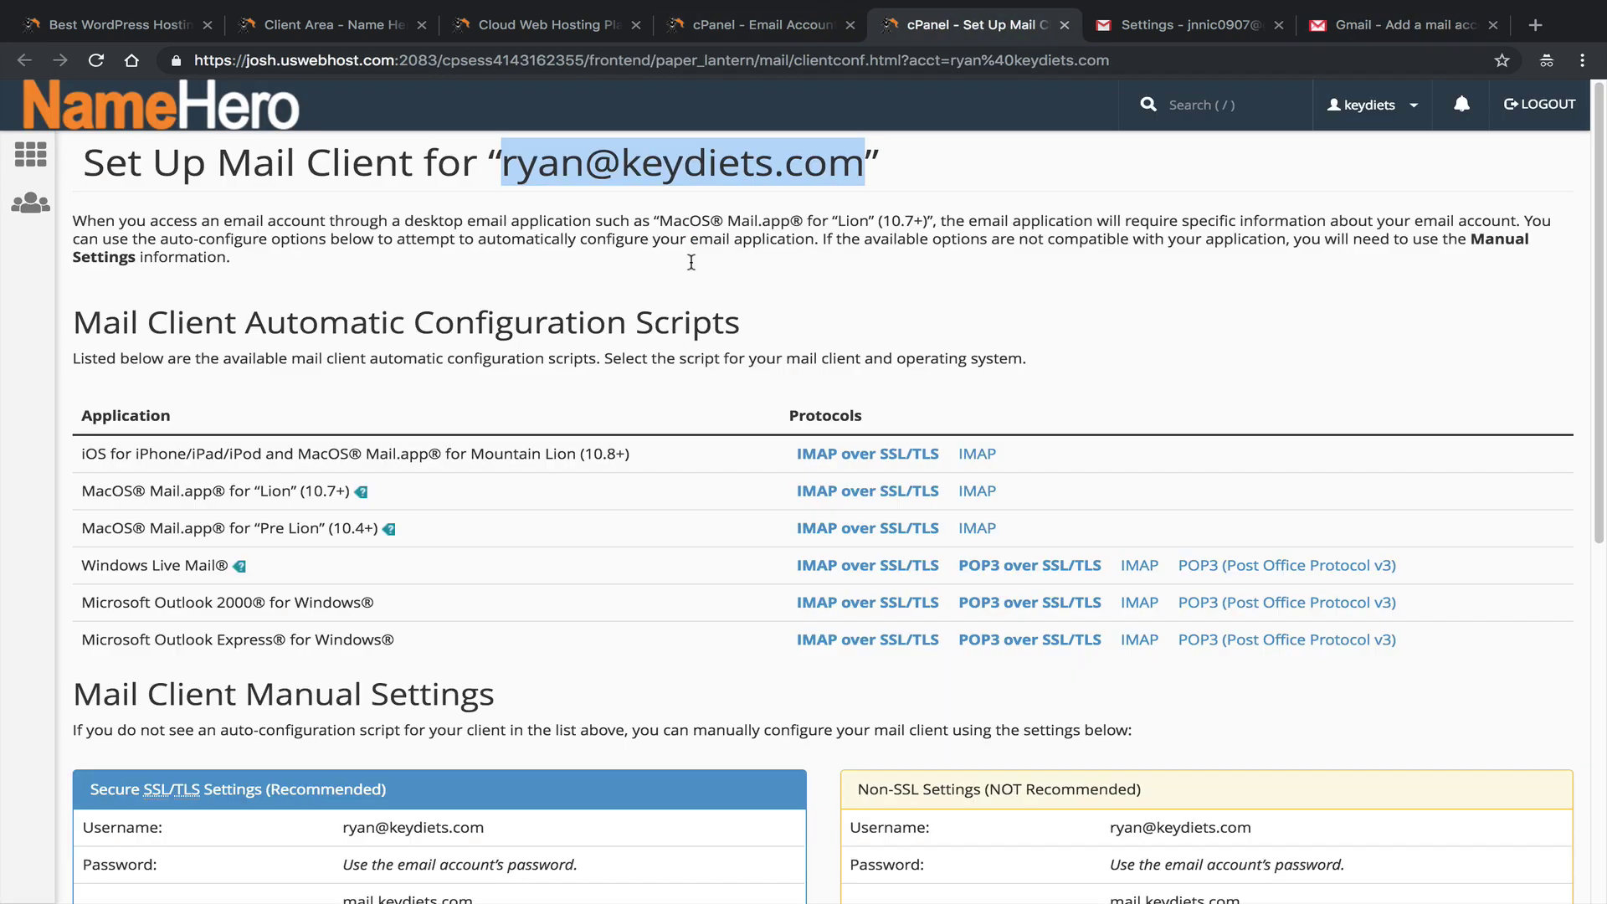
scroll(667, 444, down, 1)
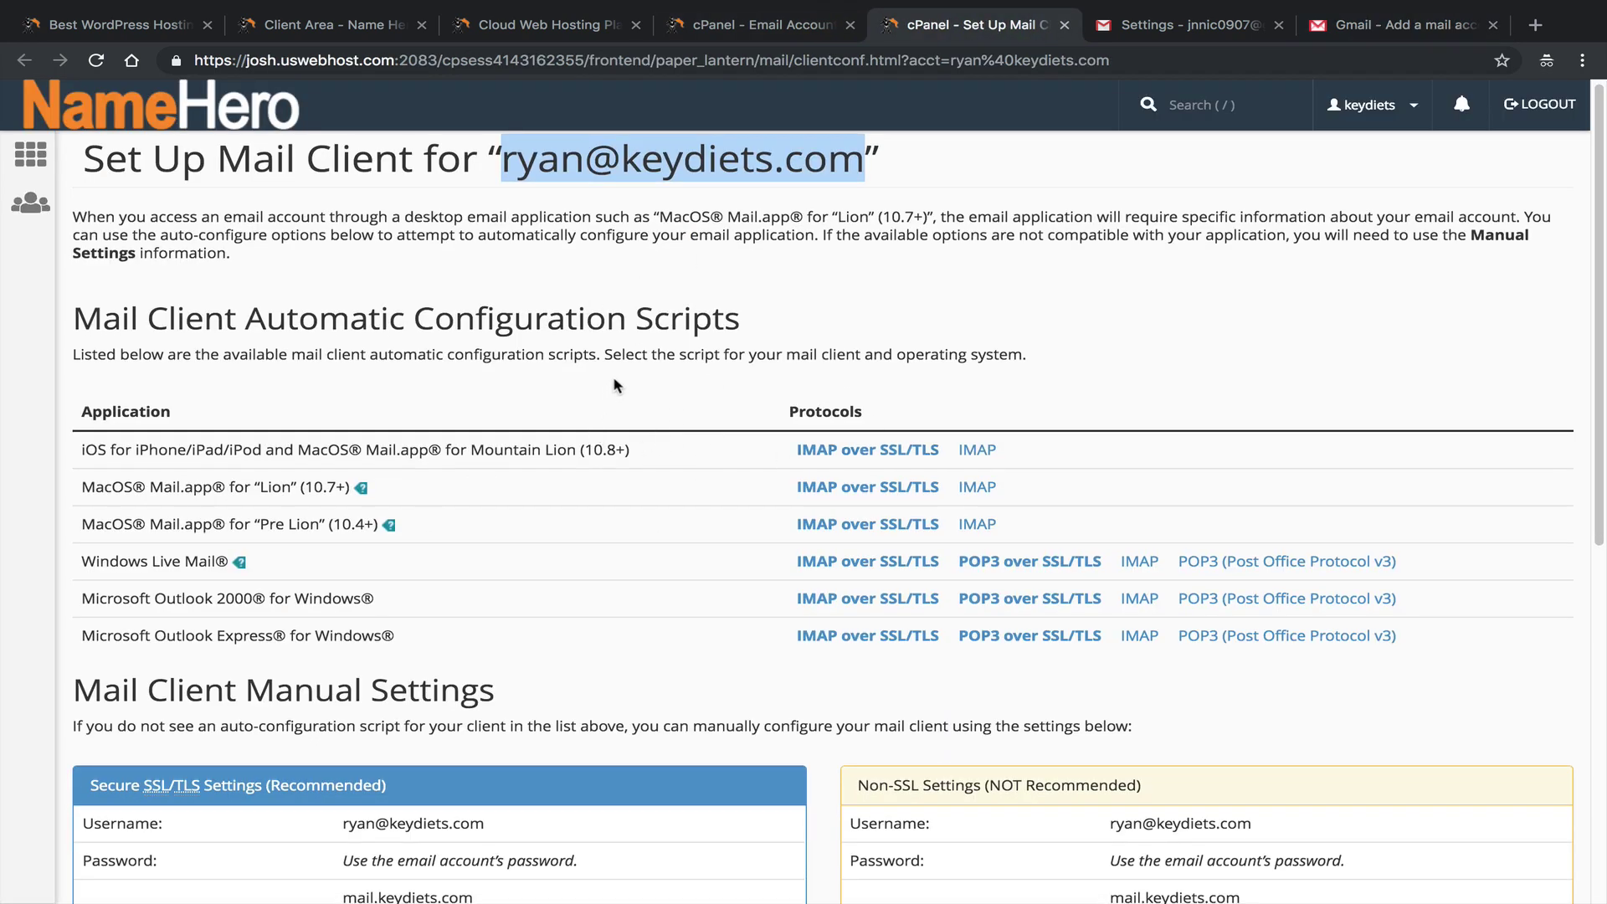
click(1393, 25)
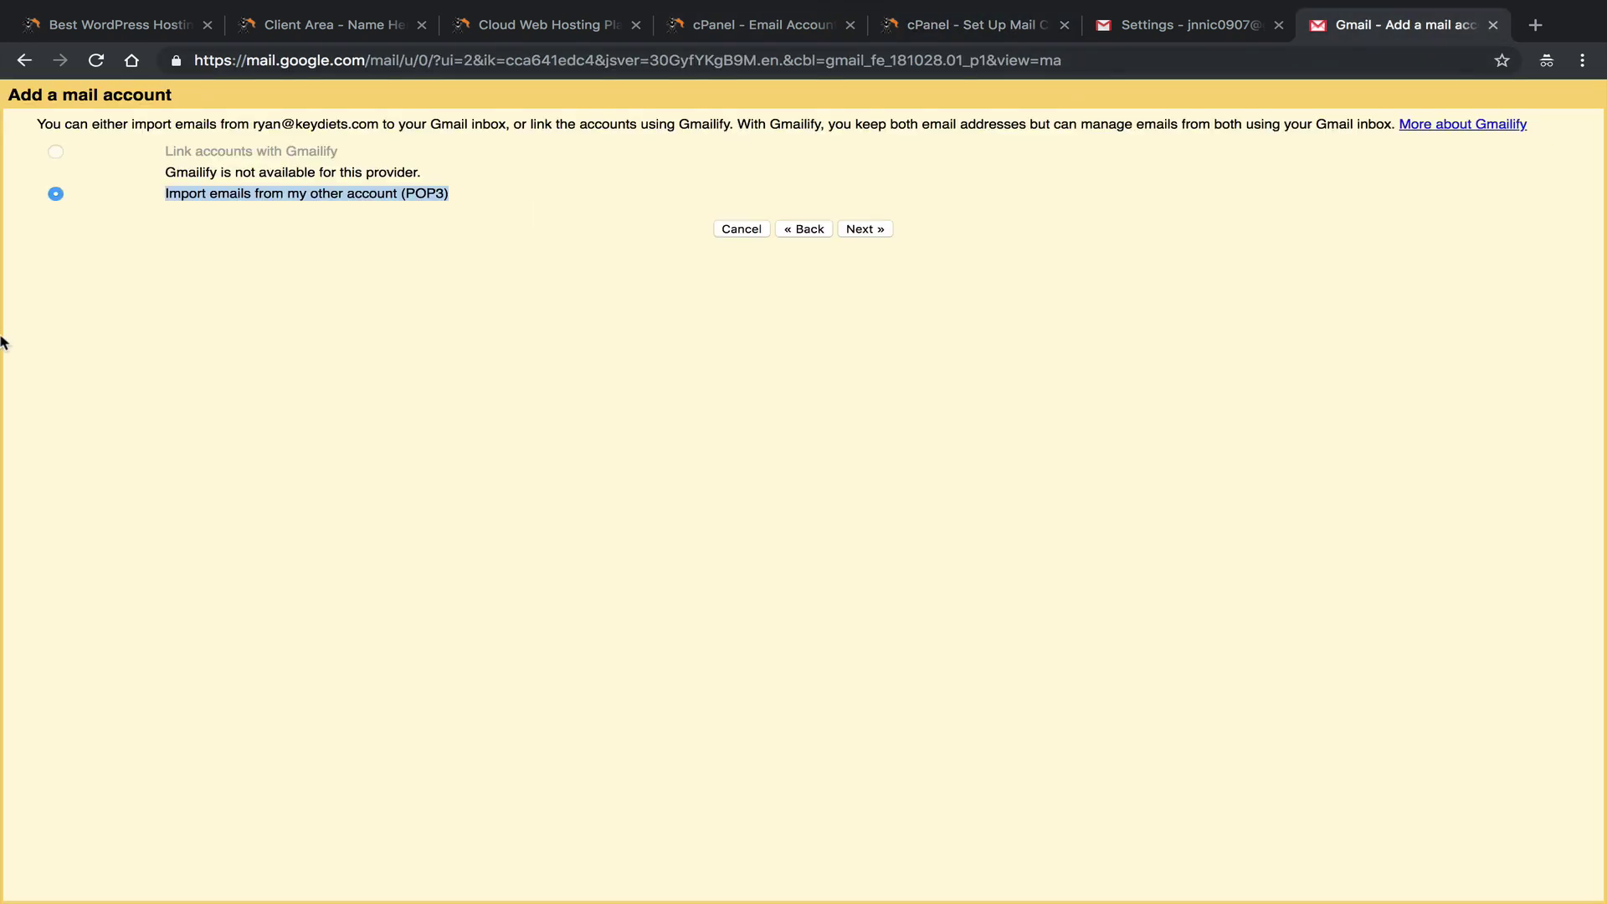
click(863, 229)
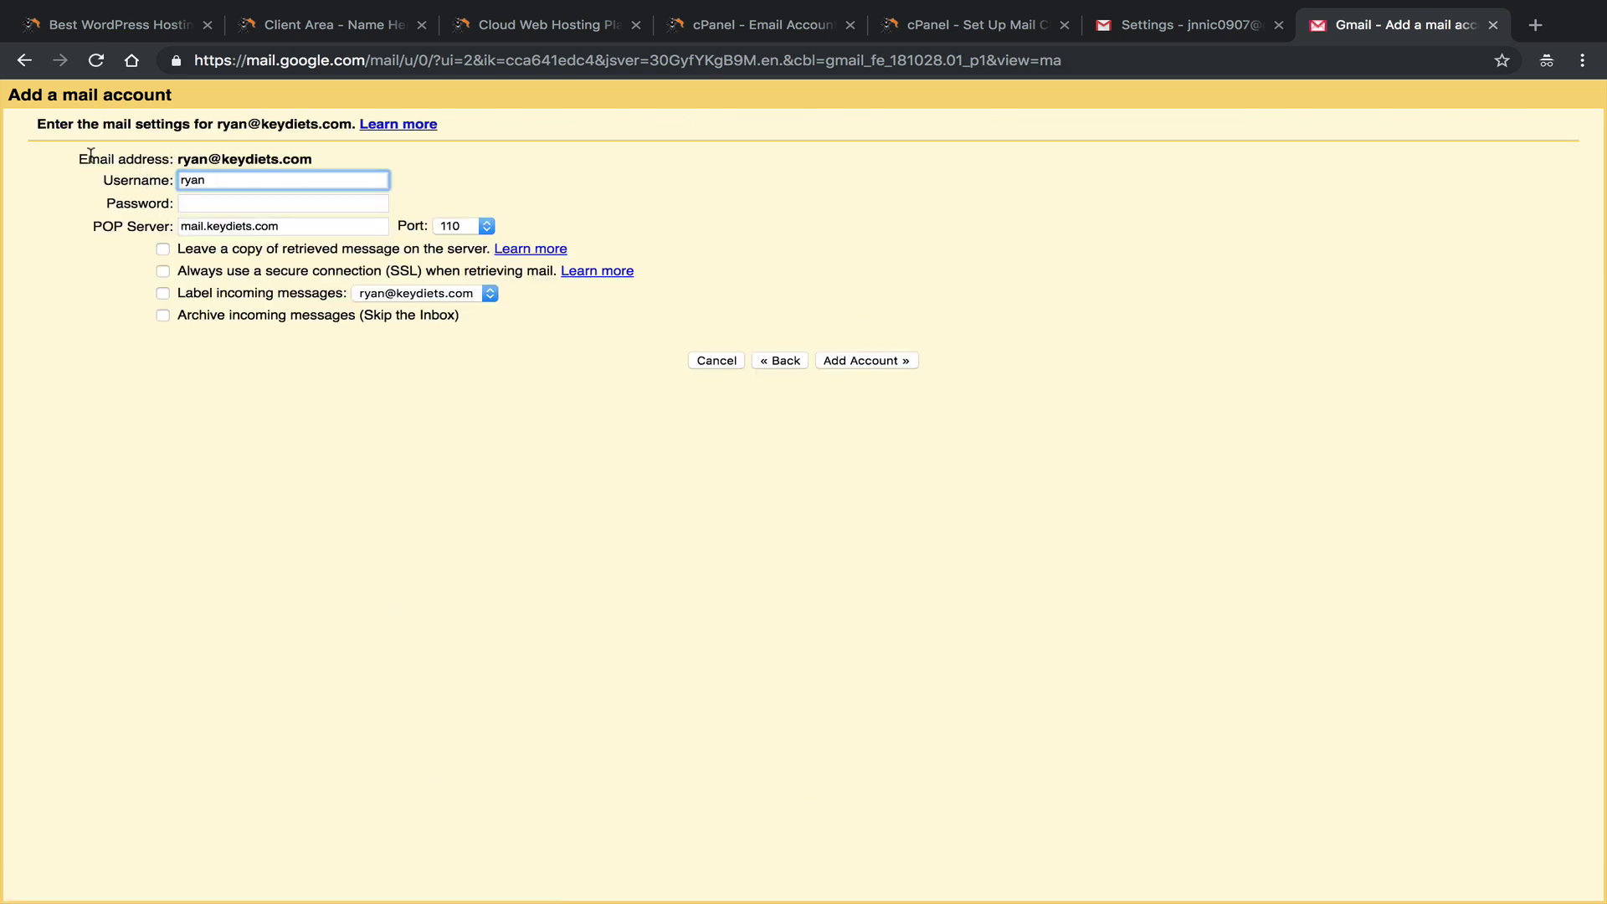
click(1034, 25)
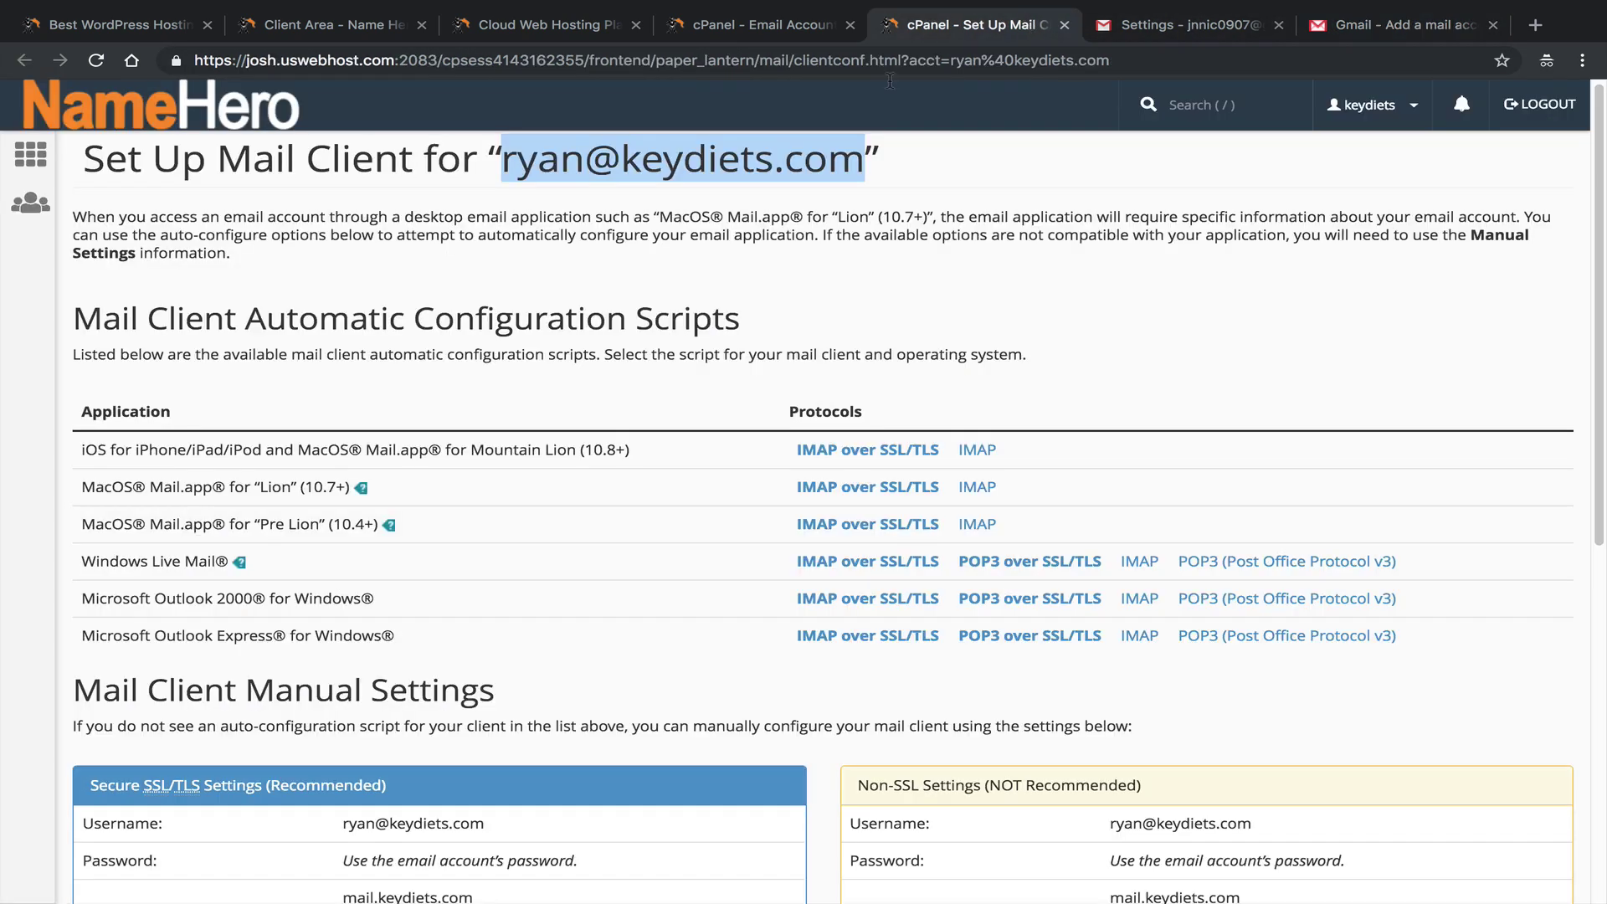
scroll(566, 382, down, 5)
scroll(566, 381, down, 1)
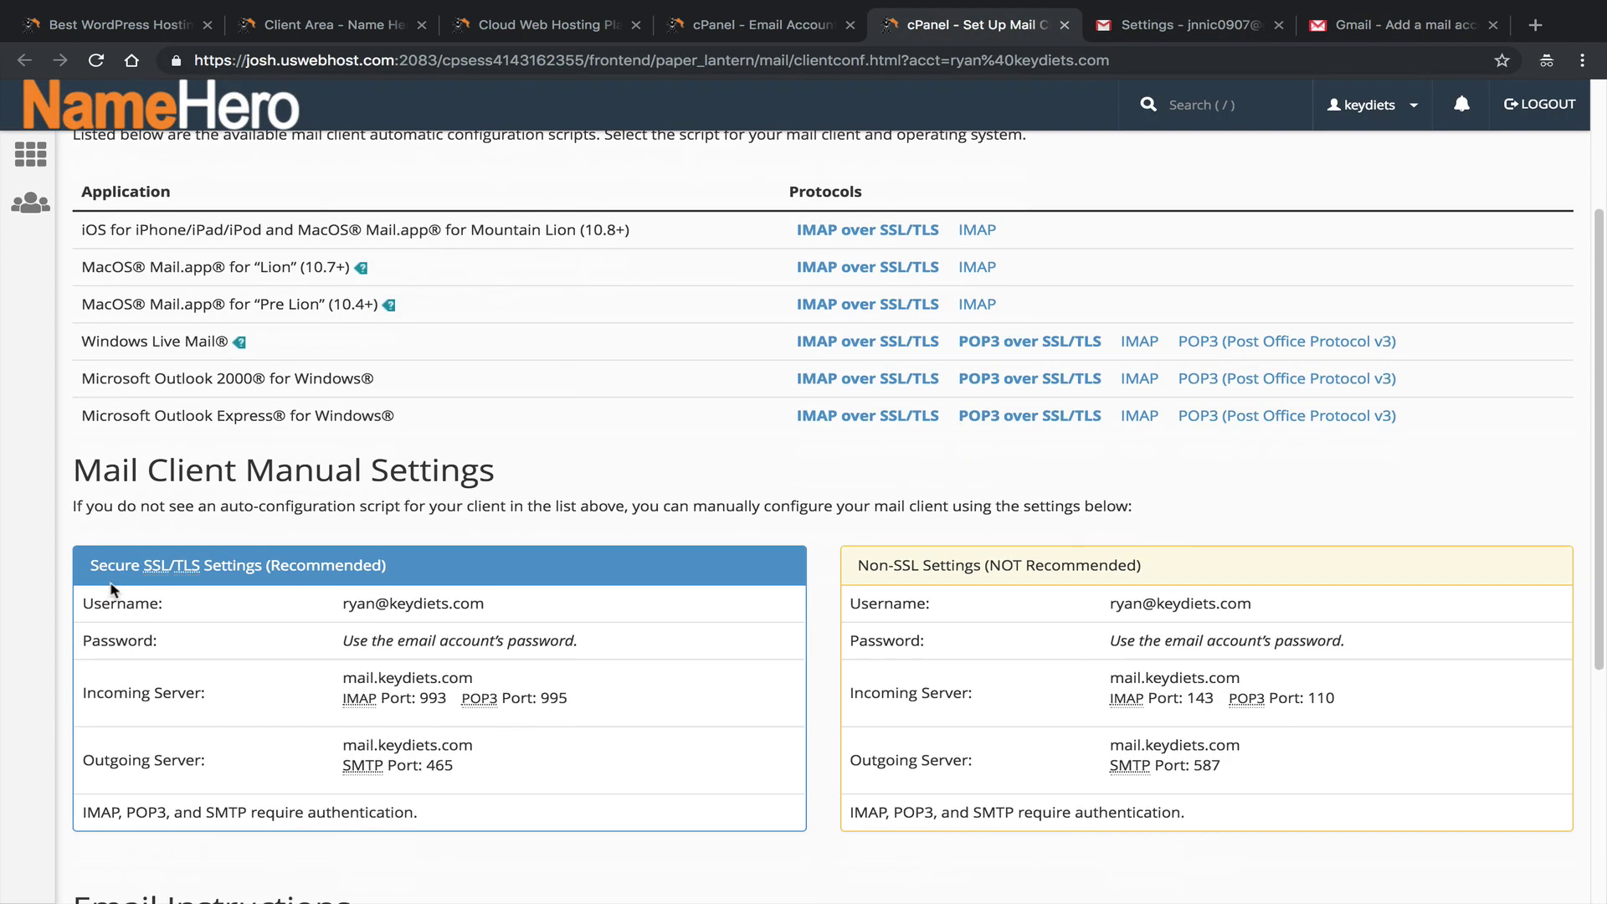
drag(488, 604, 350, 607)
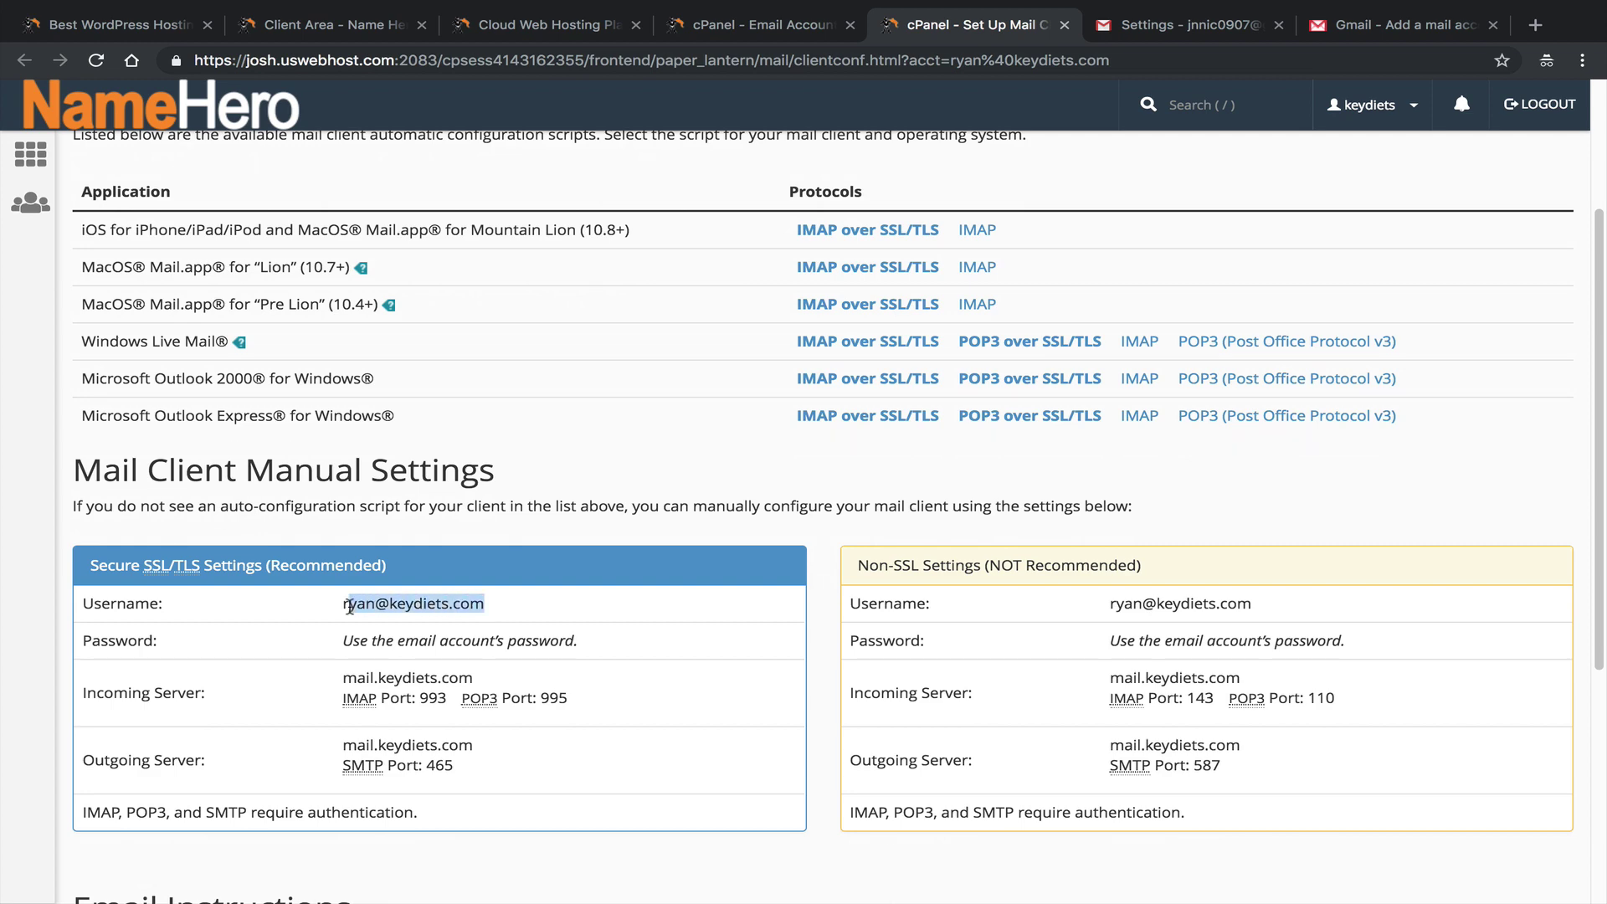
right_click(353, 603)
click(374, 647)
click(1406, 25)
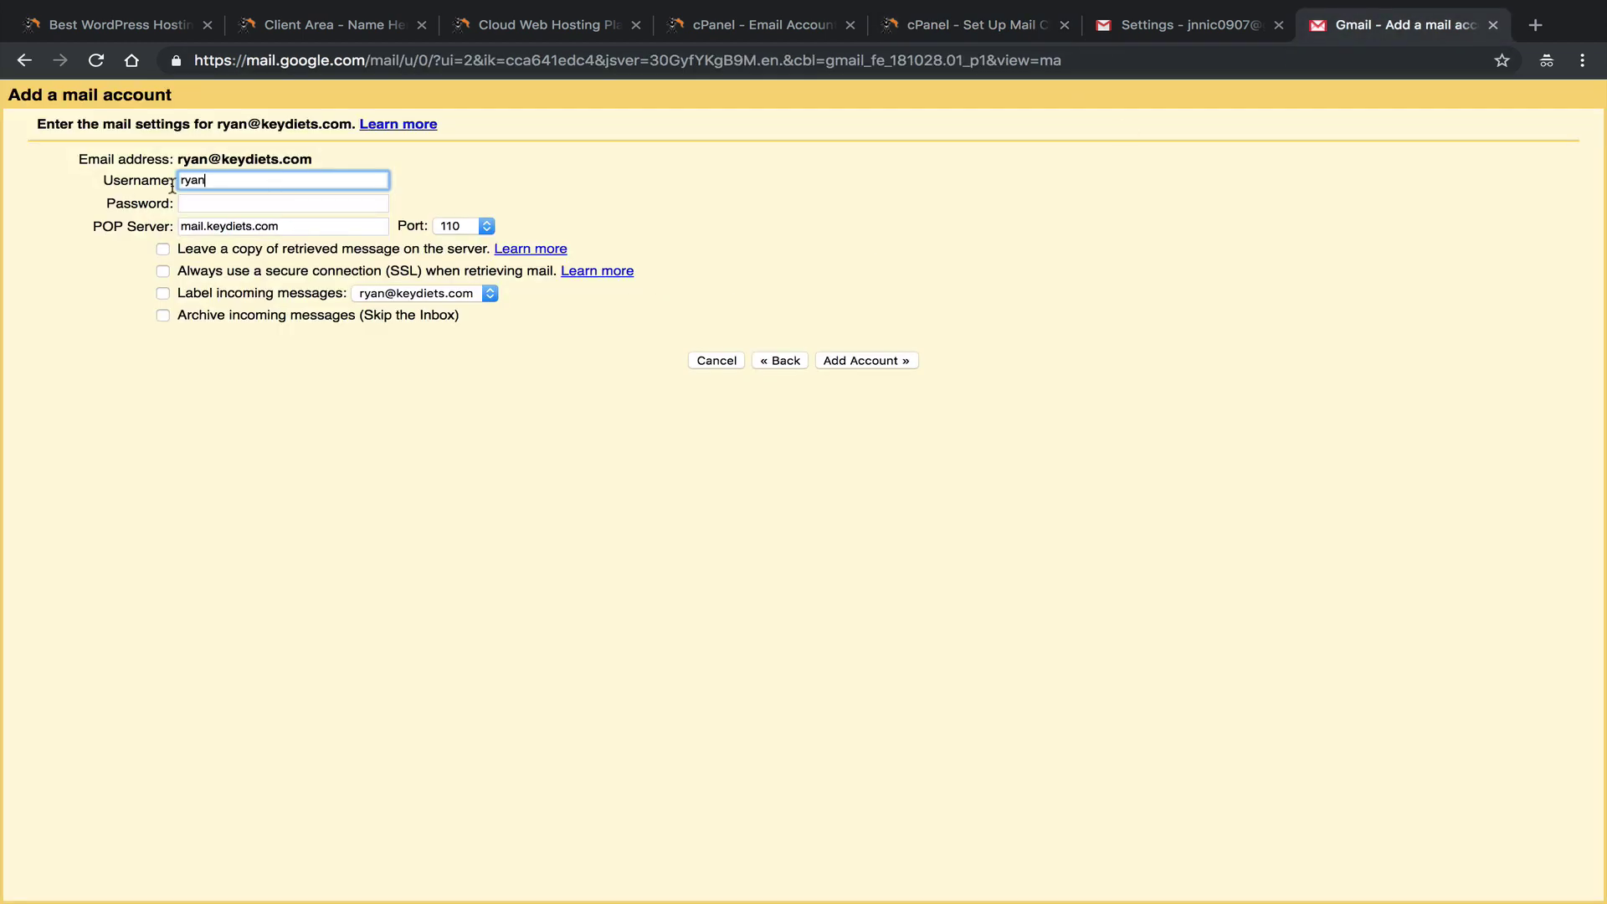
double_click(192, 180)
right_click(244, 172)
click(336, 335)
Paste the account password into the Password field.
key(super+Tab)
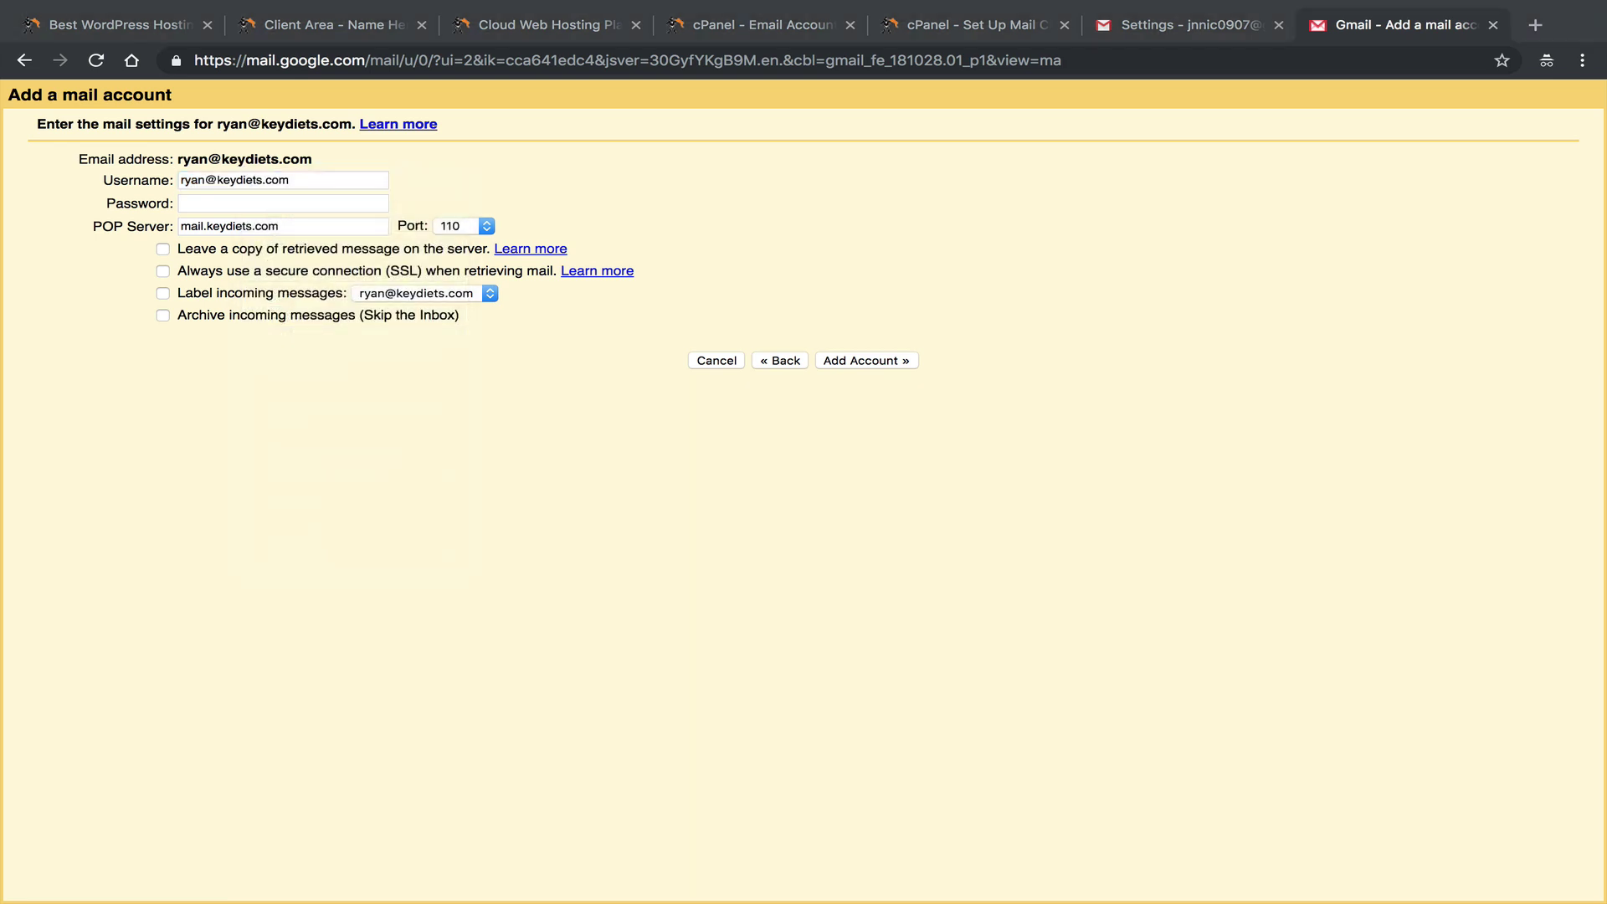
click(228, 203)
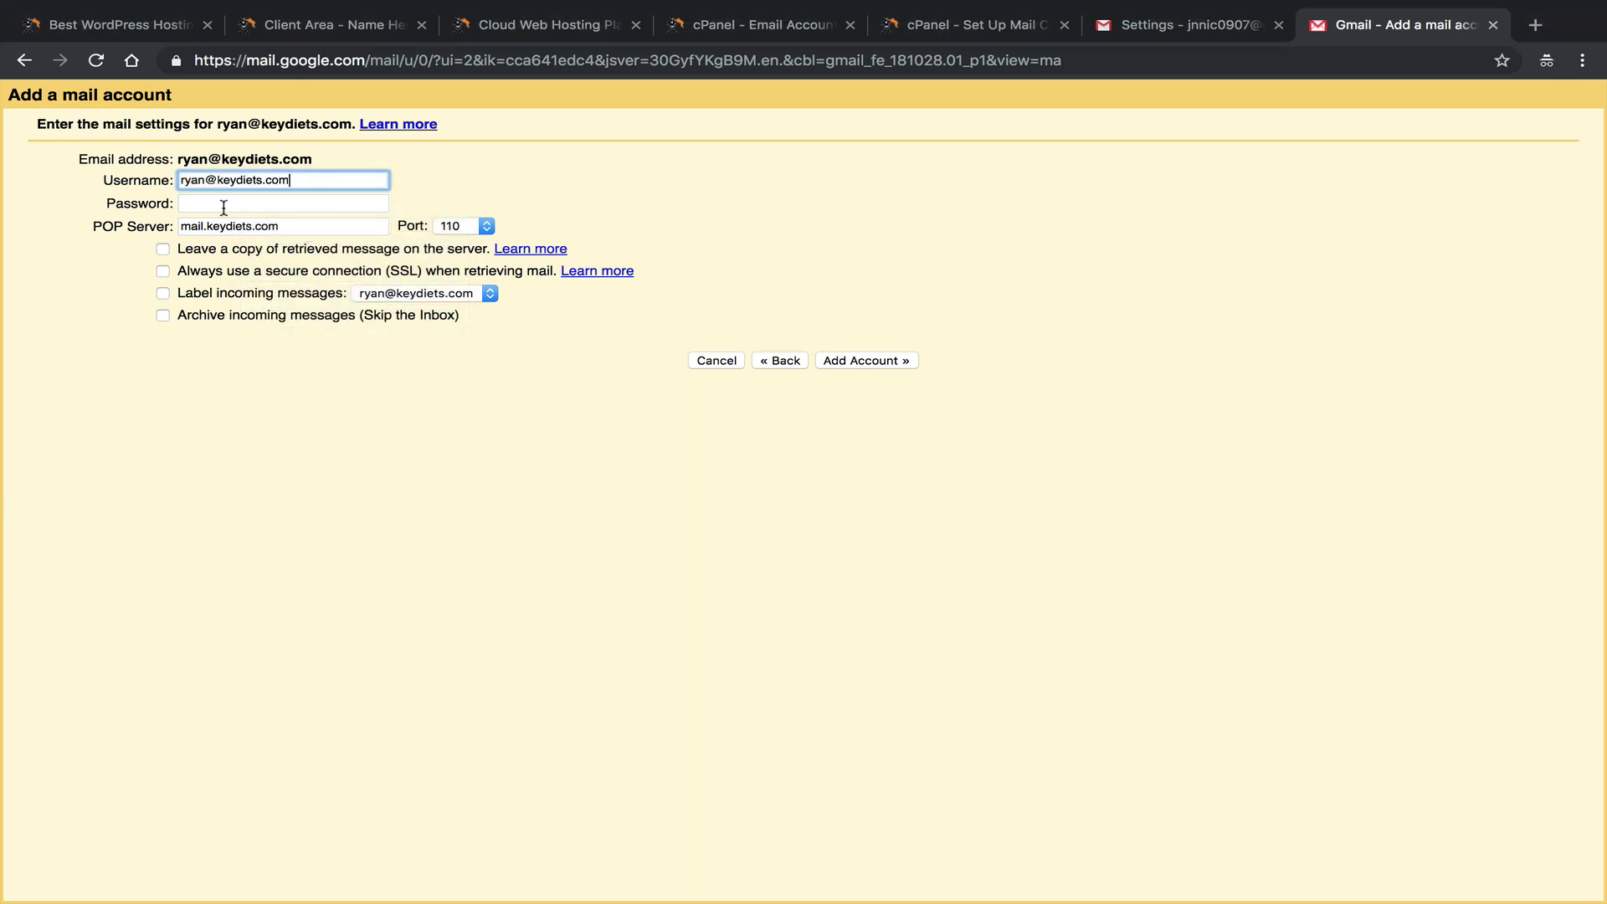
right_click(226, 205)
click(268, 369)
Set the POP Server to mail.keydiets.com, copied from cPanel's incoming server setting.
drag(92, 226, 168, 226)
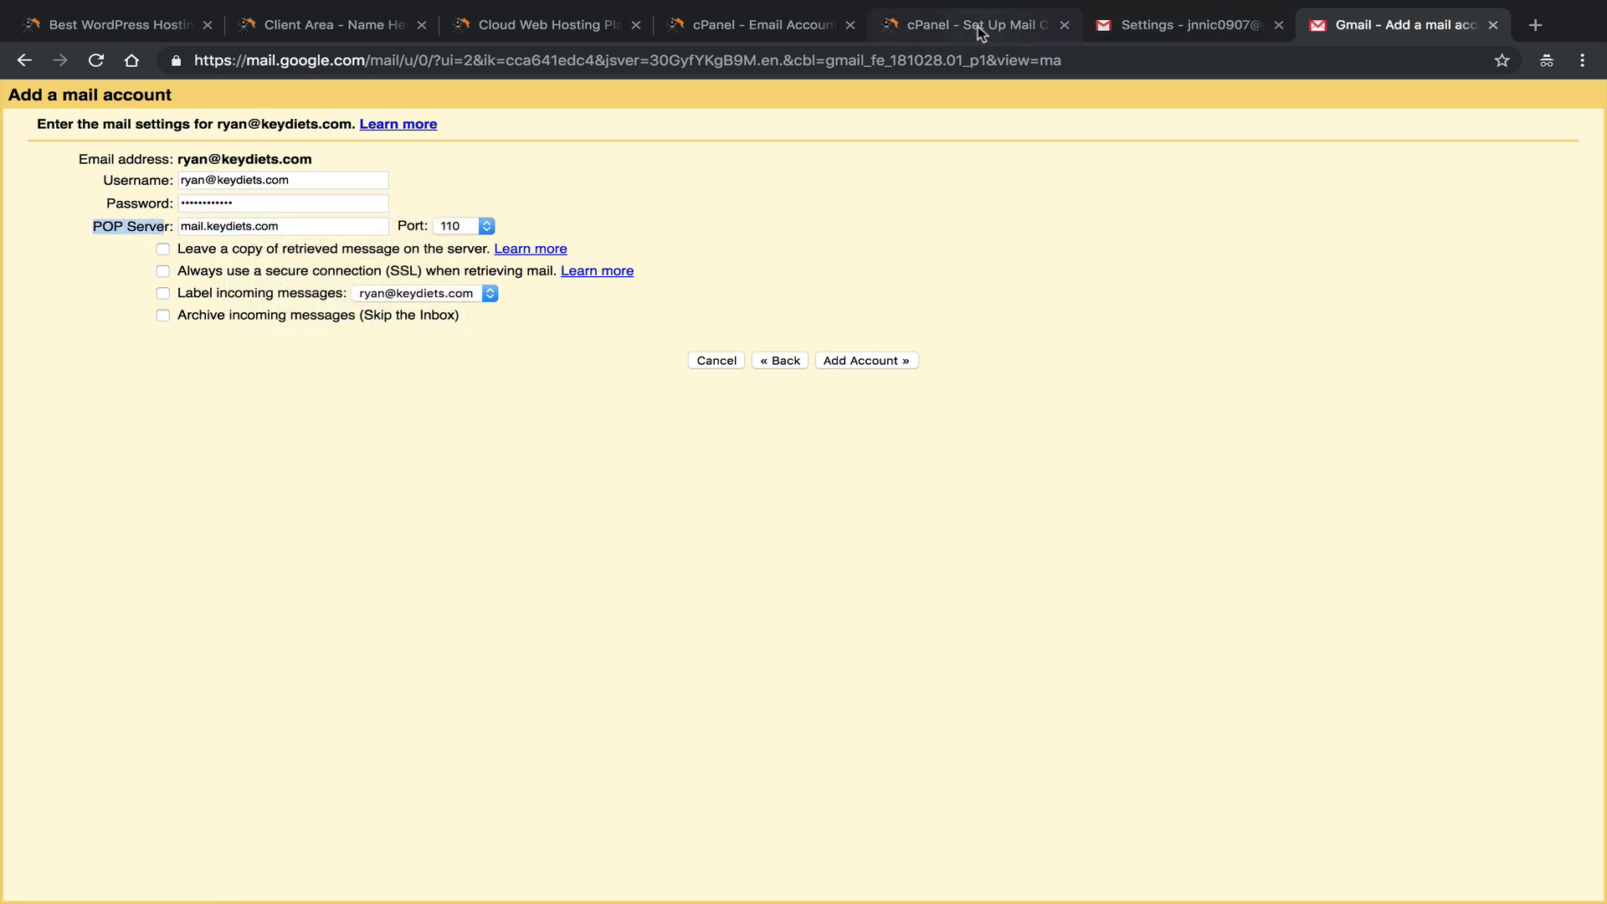
click(978, 27)
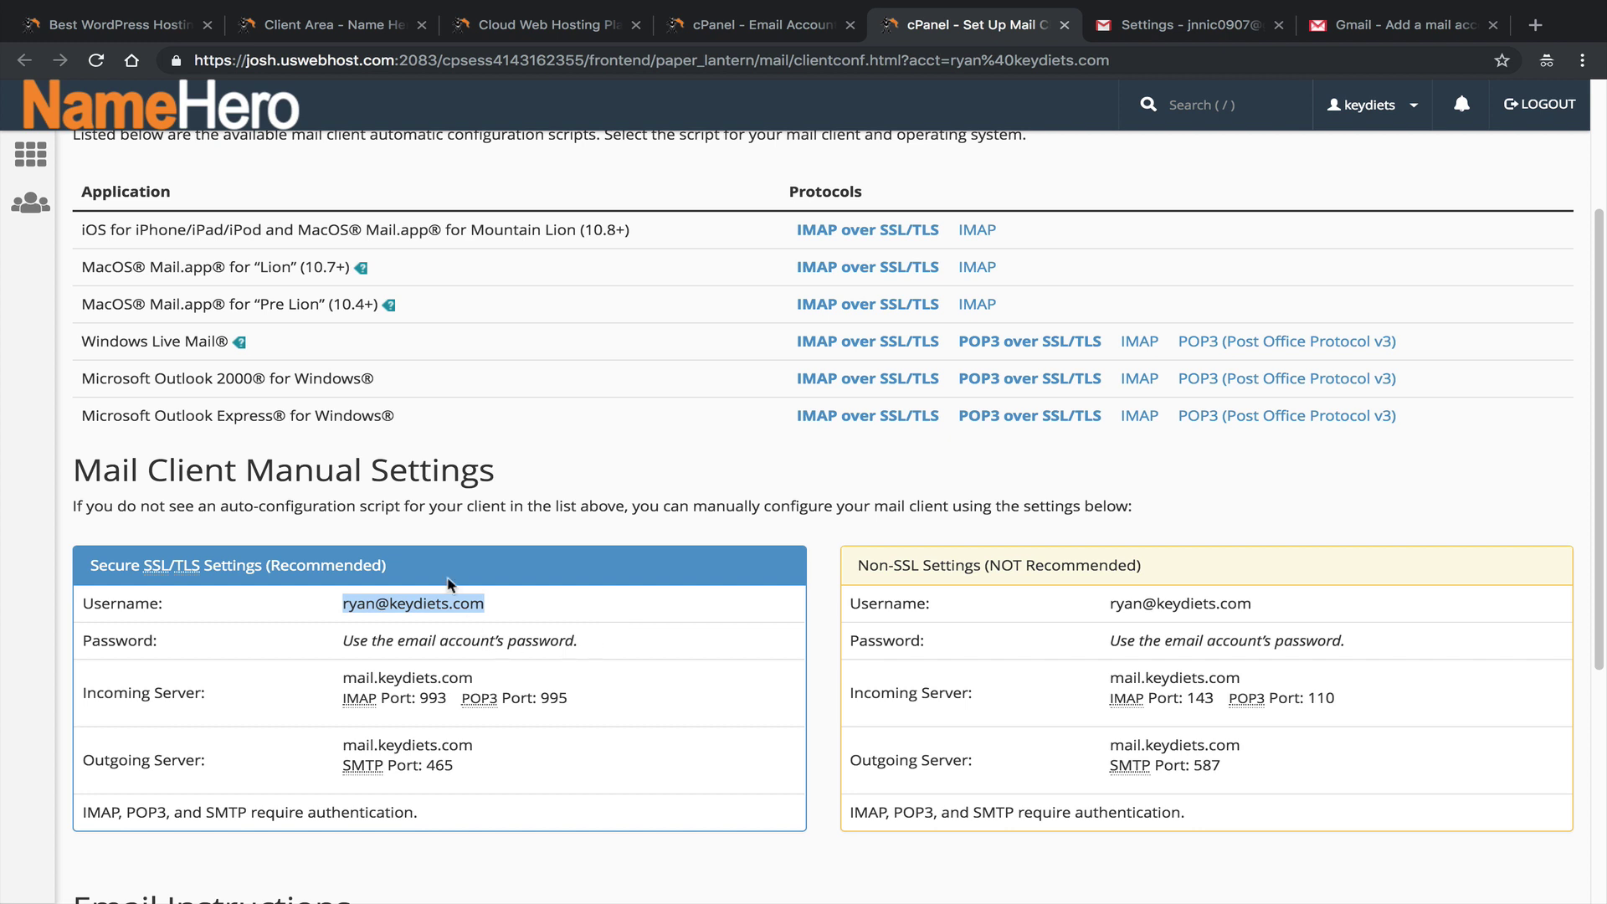
scroll(397, 615, down, 1)
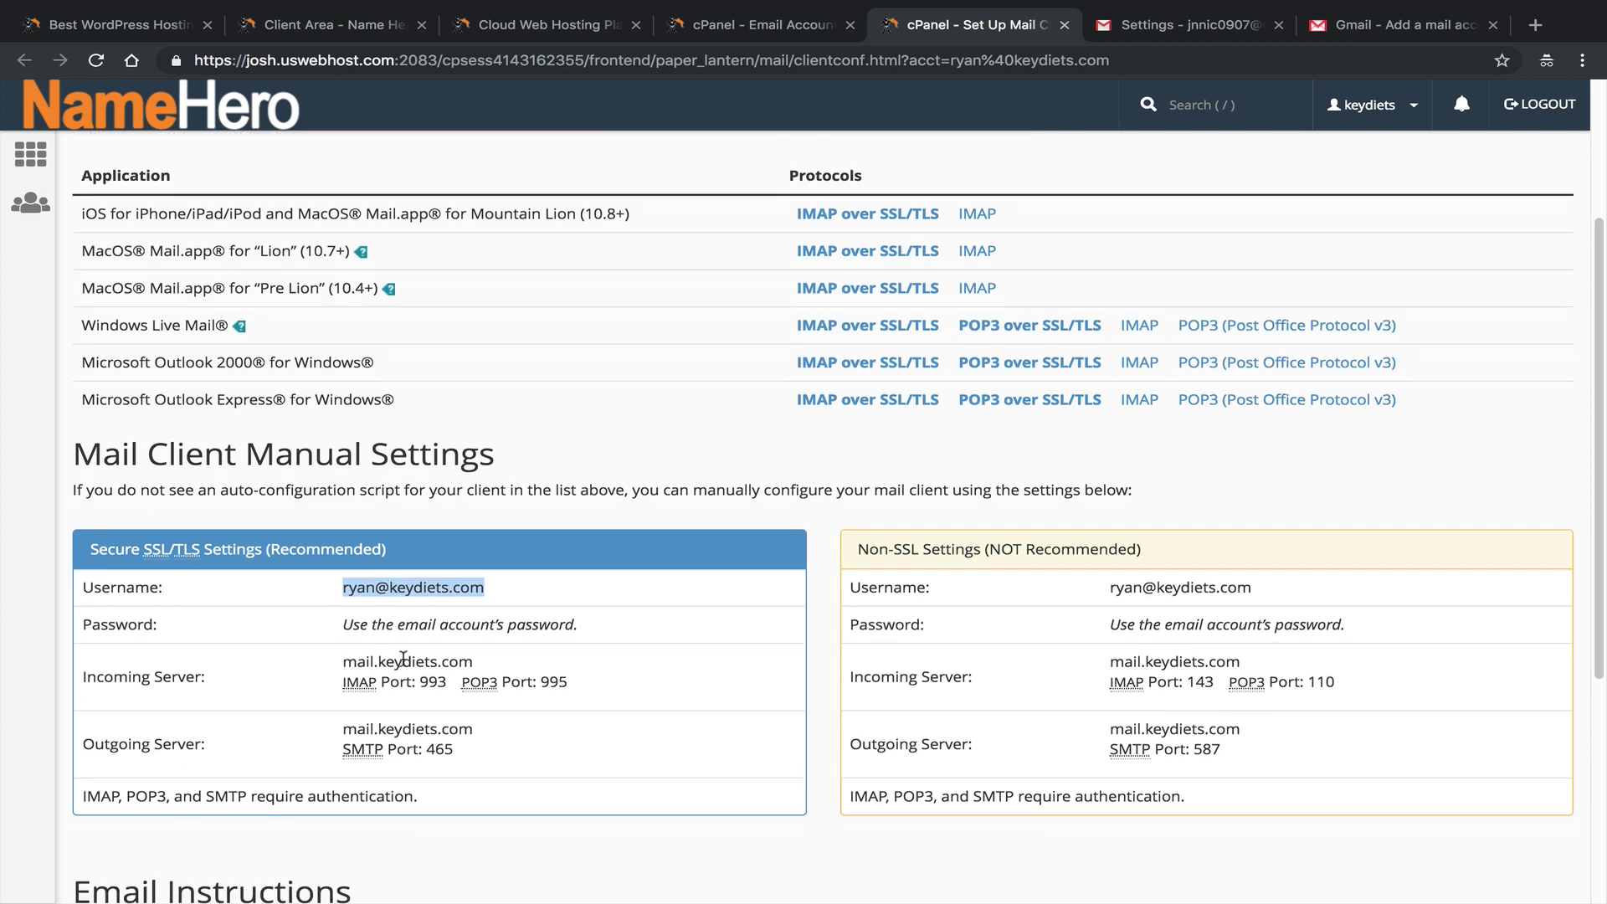
drag(476, 662, 342, 662)
right_click(353, 660)
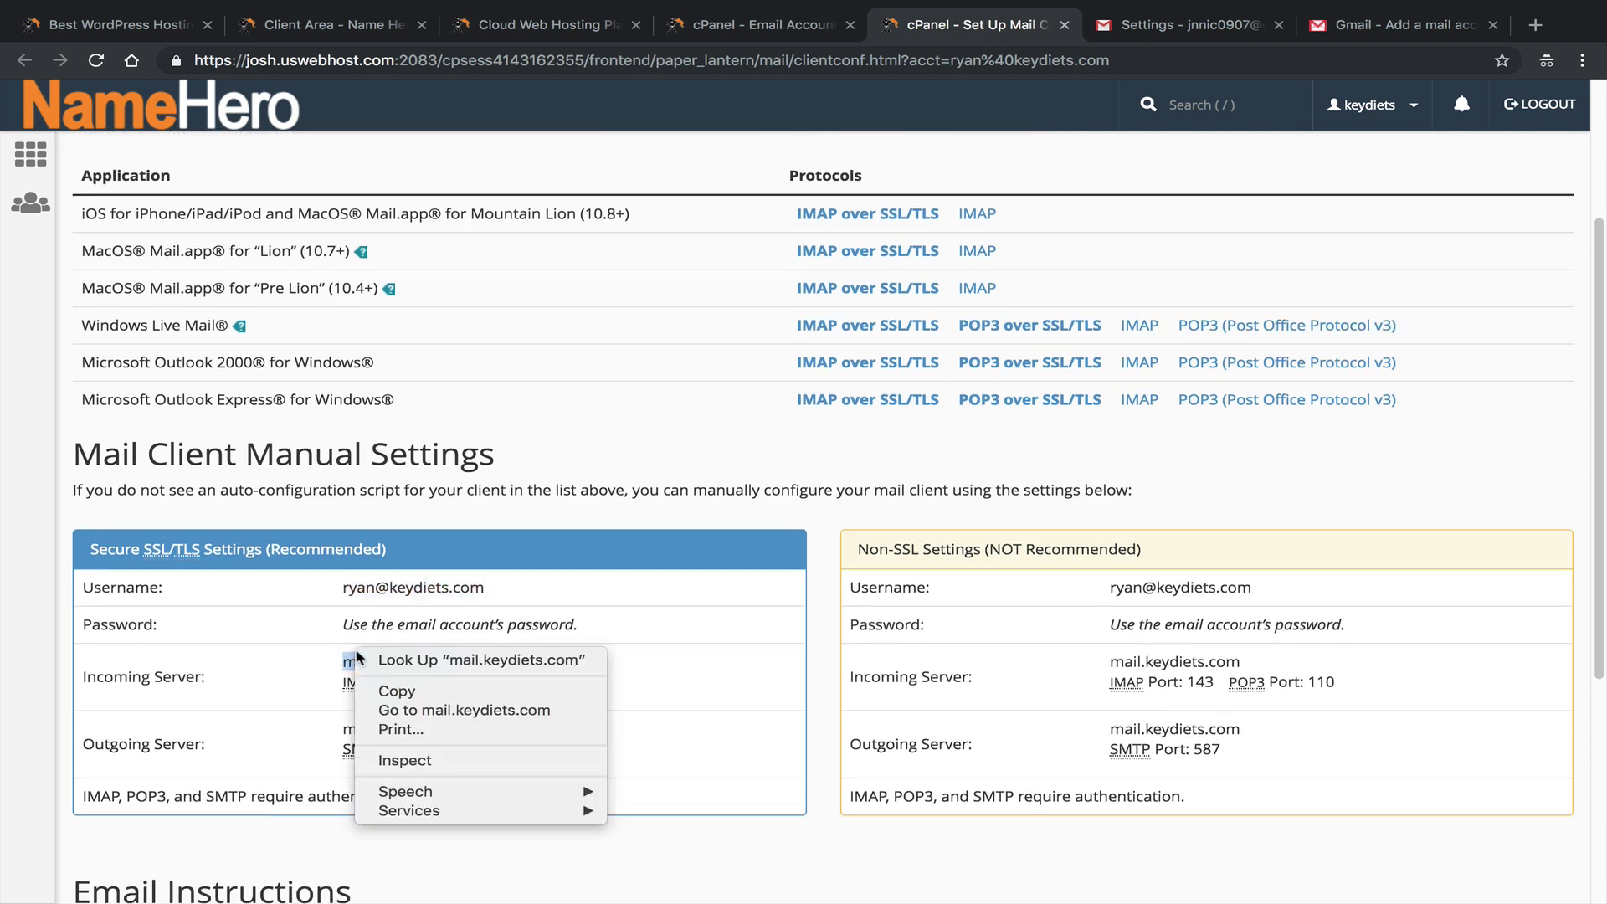
click(404, 691)
click(1402, 24)
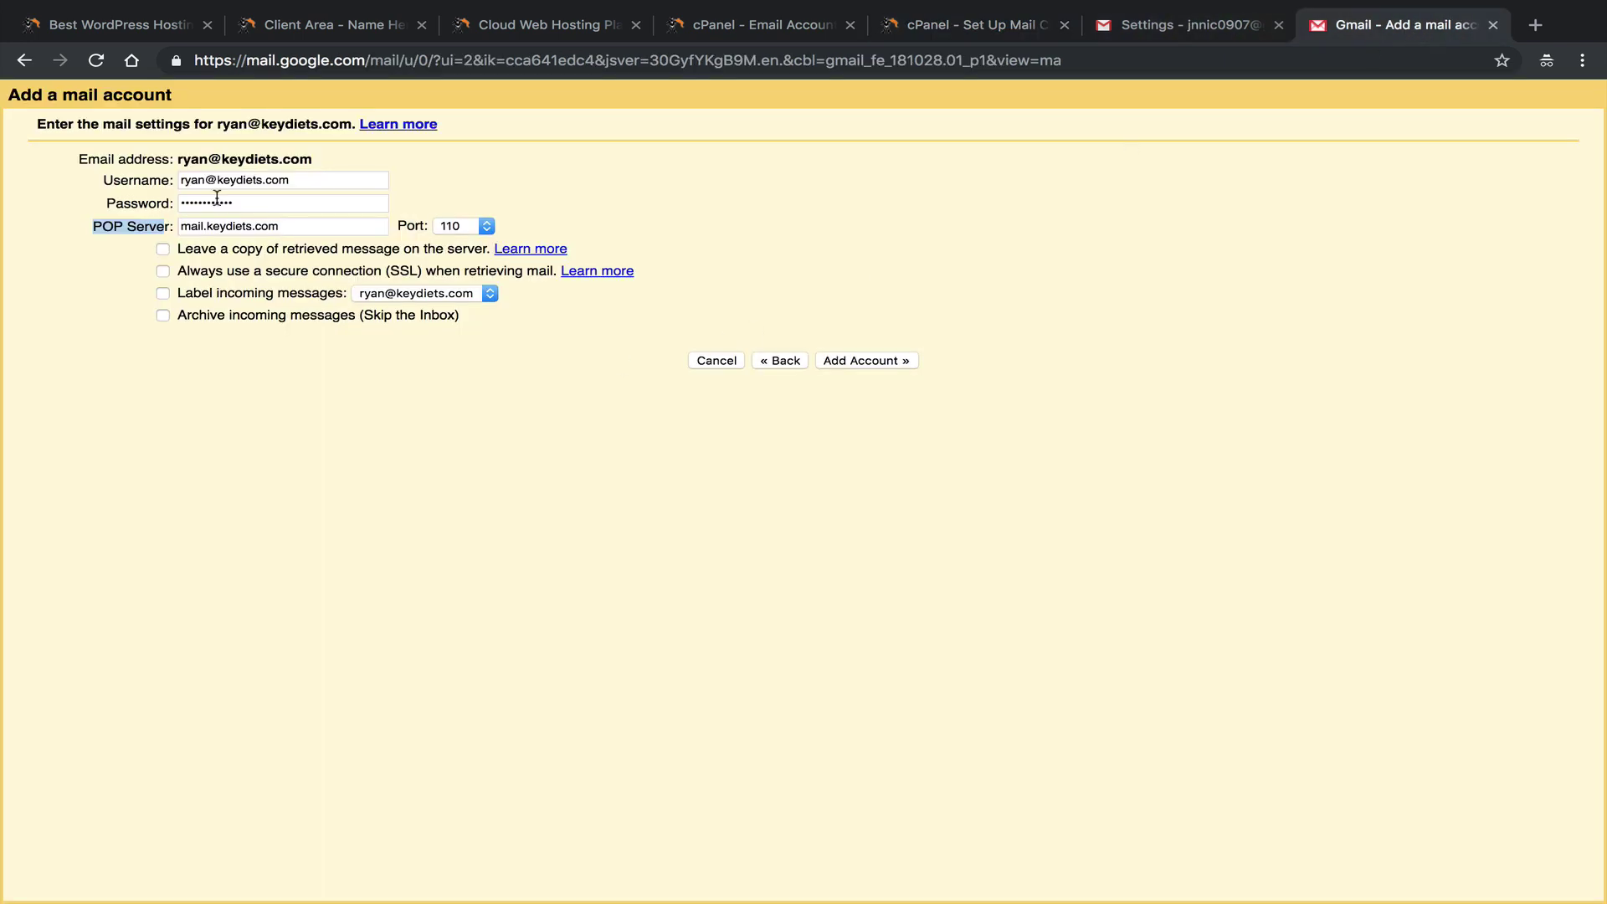
triple_click(326, 226)
key(ctrl+v)
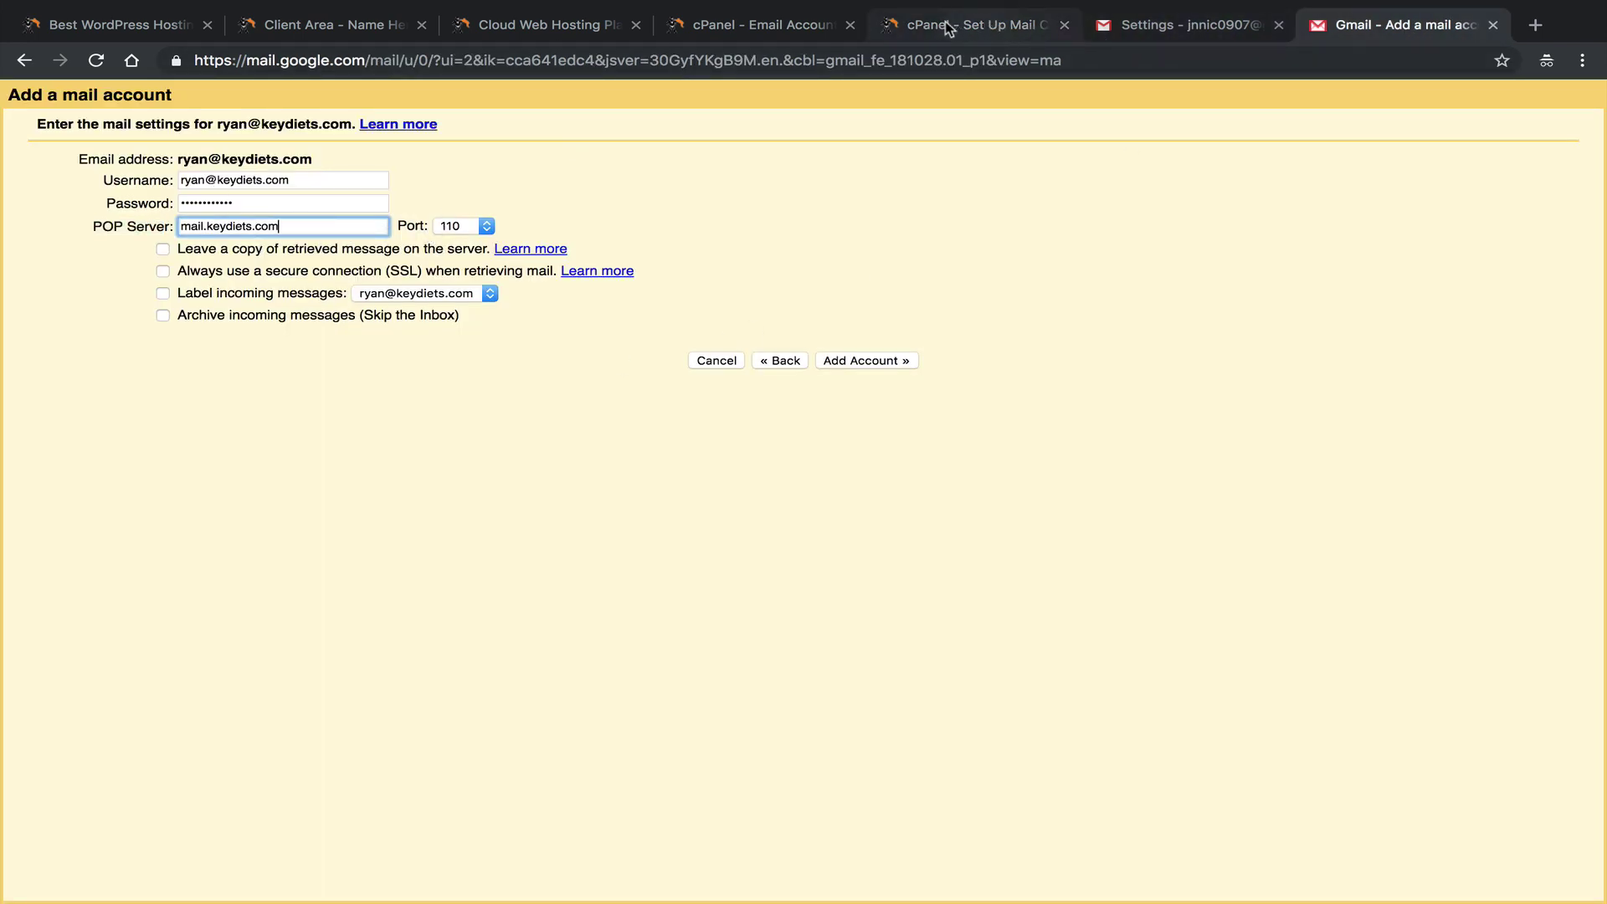
click(943, 30)
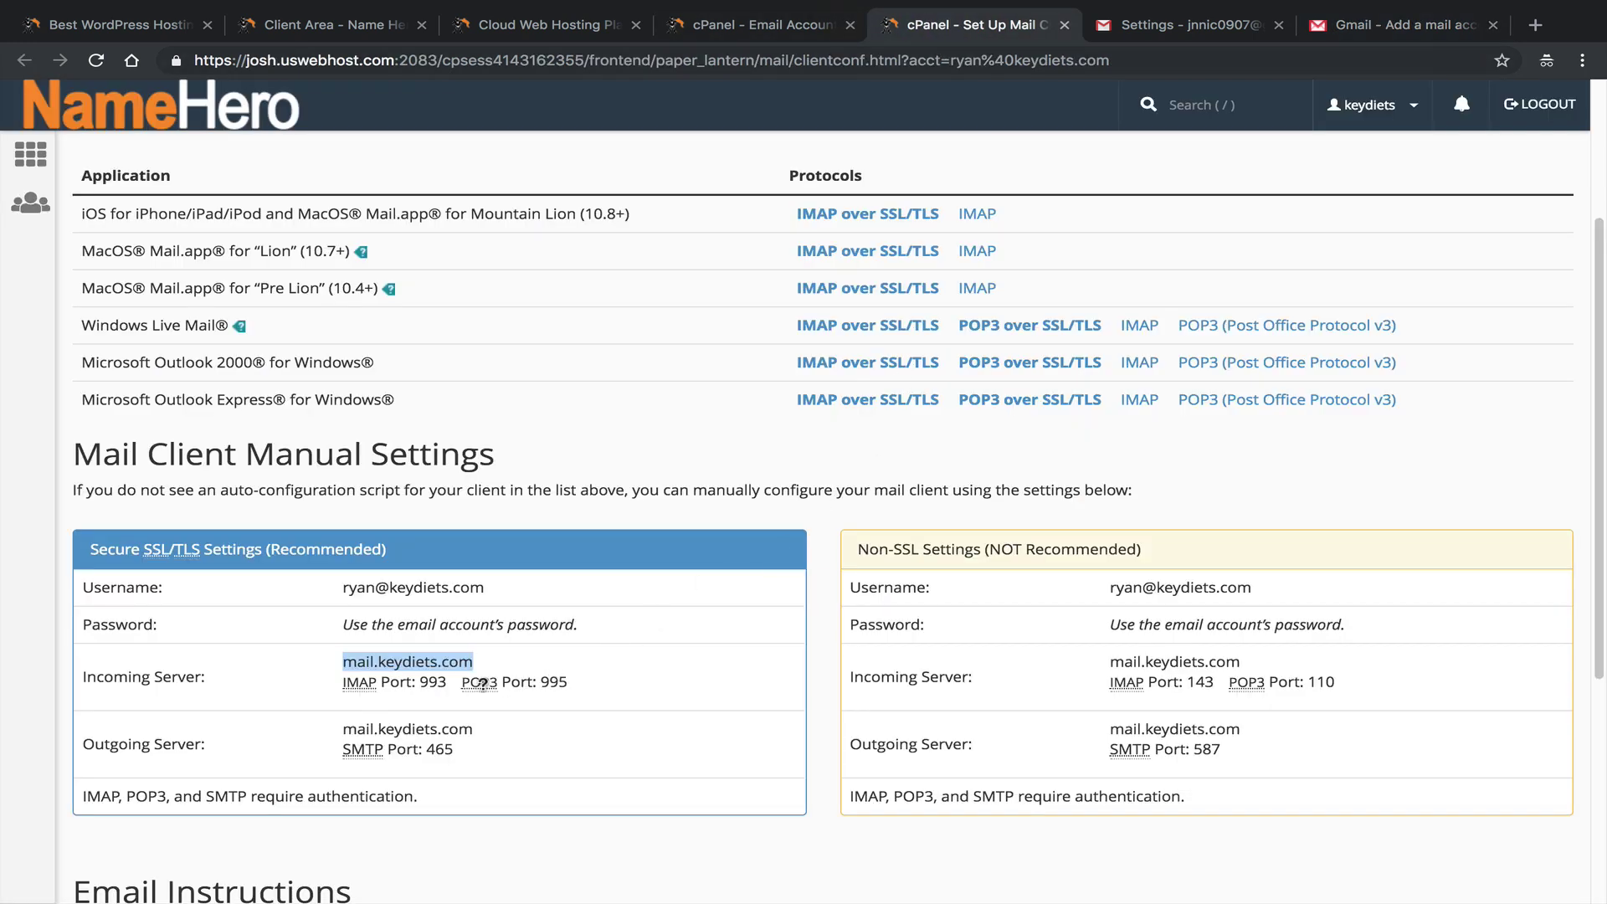
click(1361, 26)
Set the POP port to 995, leave no copy on the server, and always use SSL.
click(456, 226)
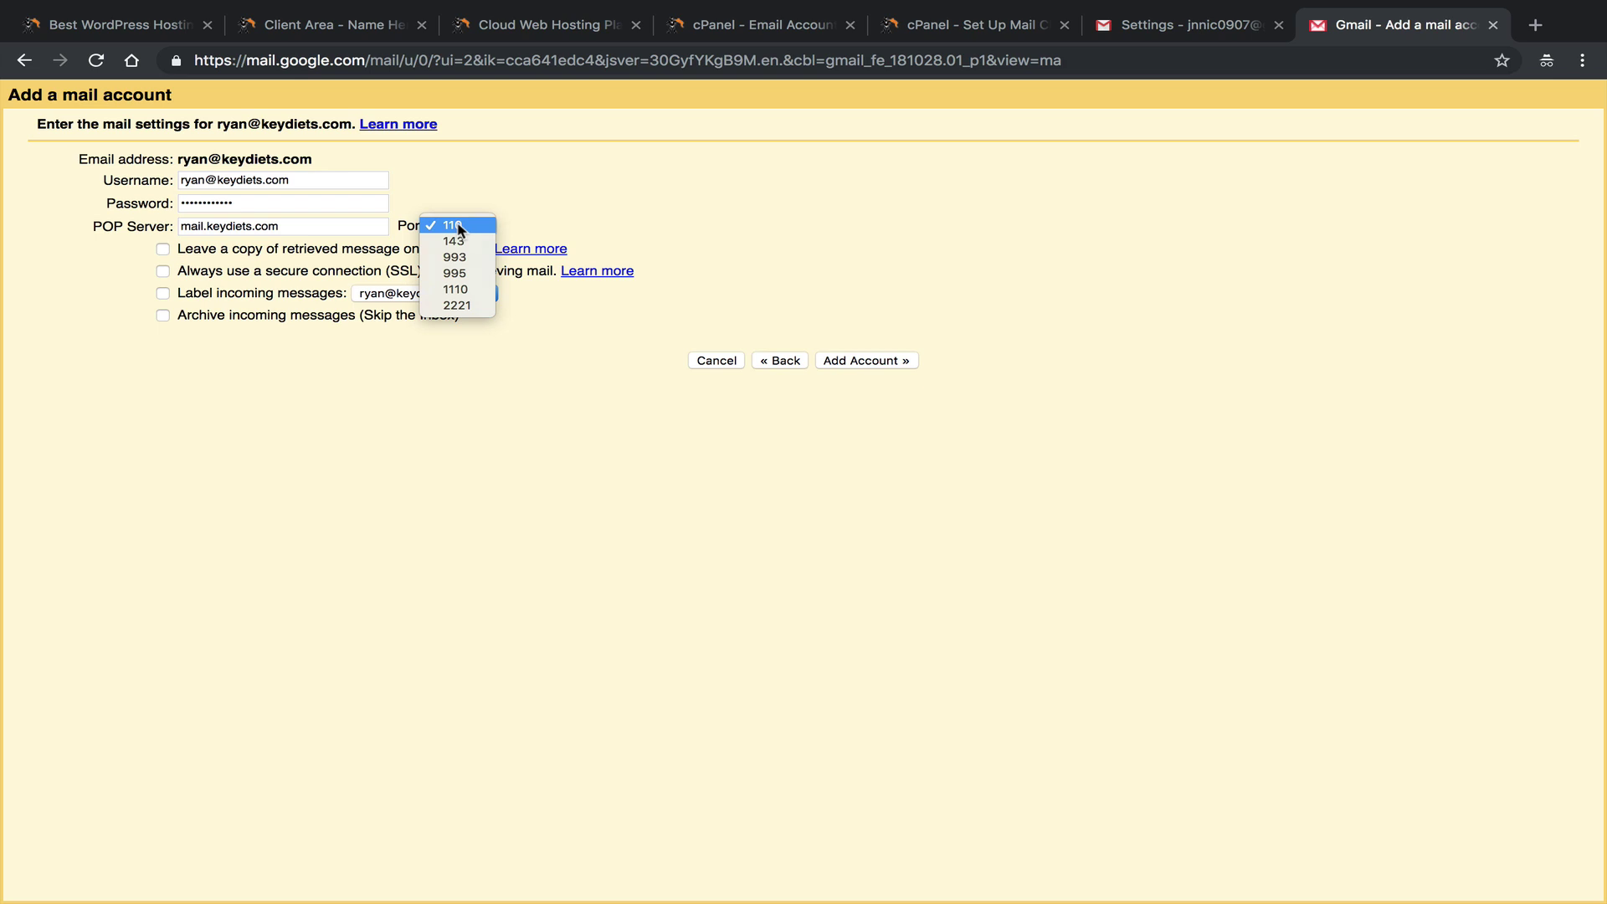
click(475, 269)
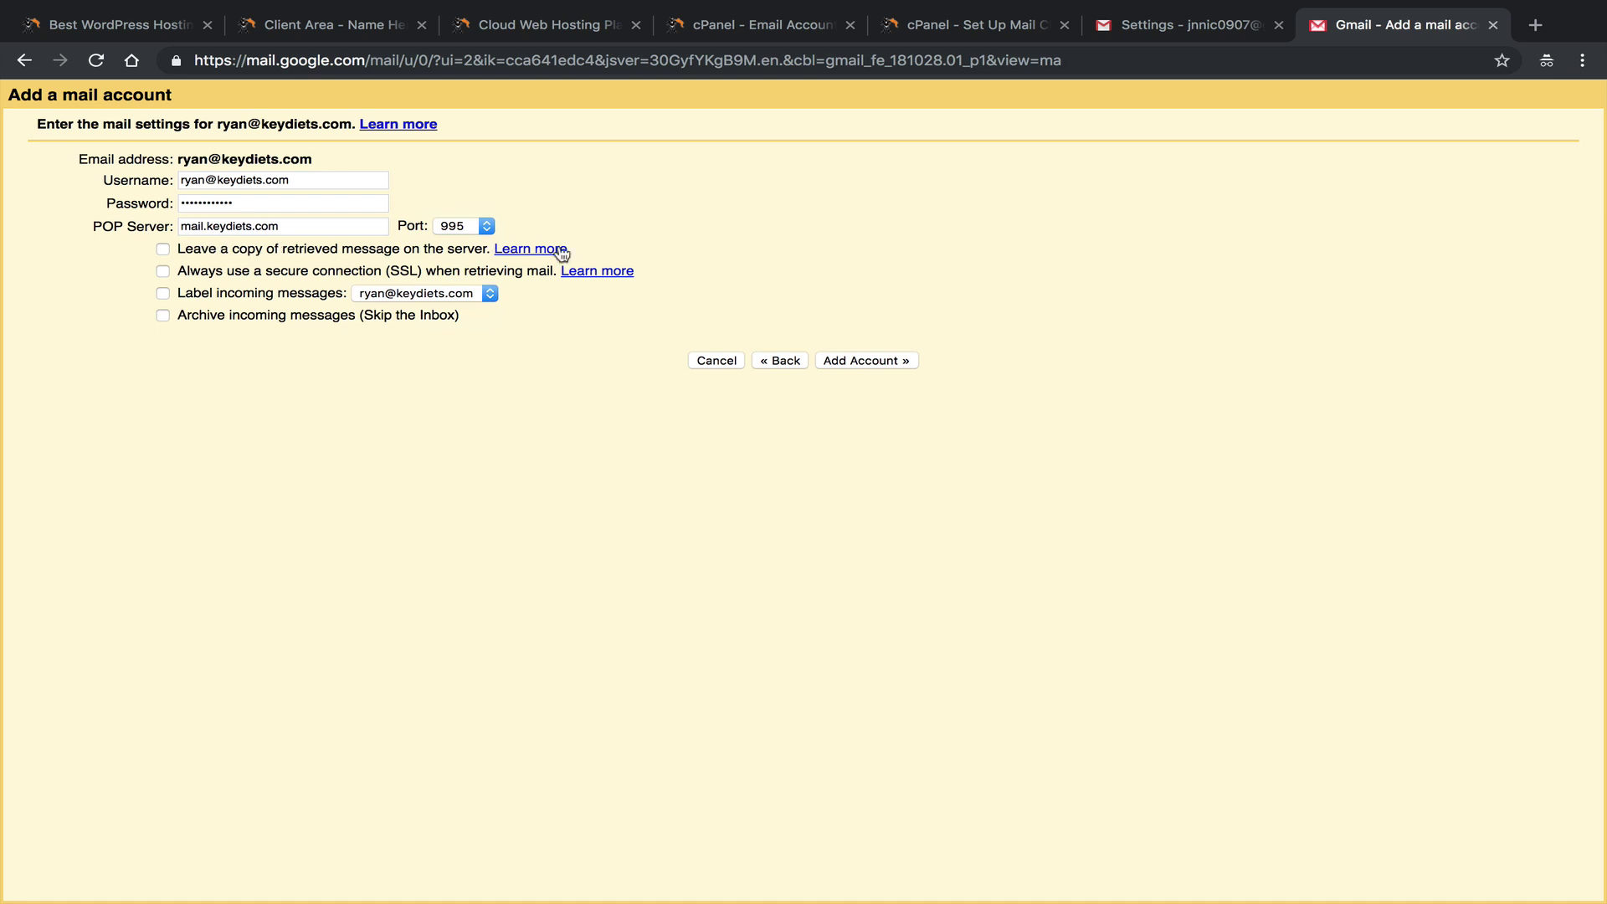
click(162, 248)
click(281, 250)
click(162, 271)
Compare the existing send-as address, then label incoming messages with the keydiets.com address.
click(1189, 25)
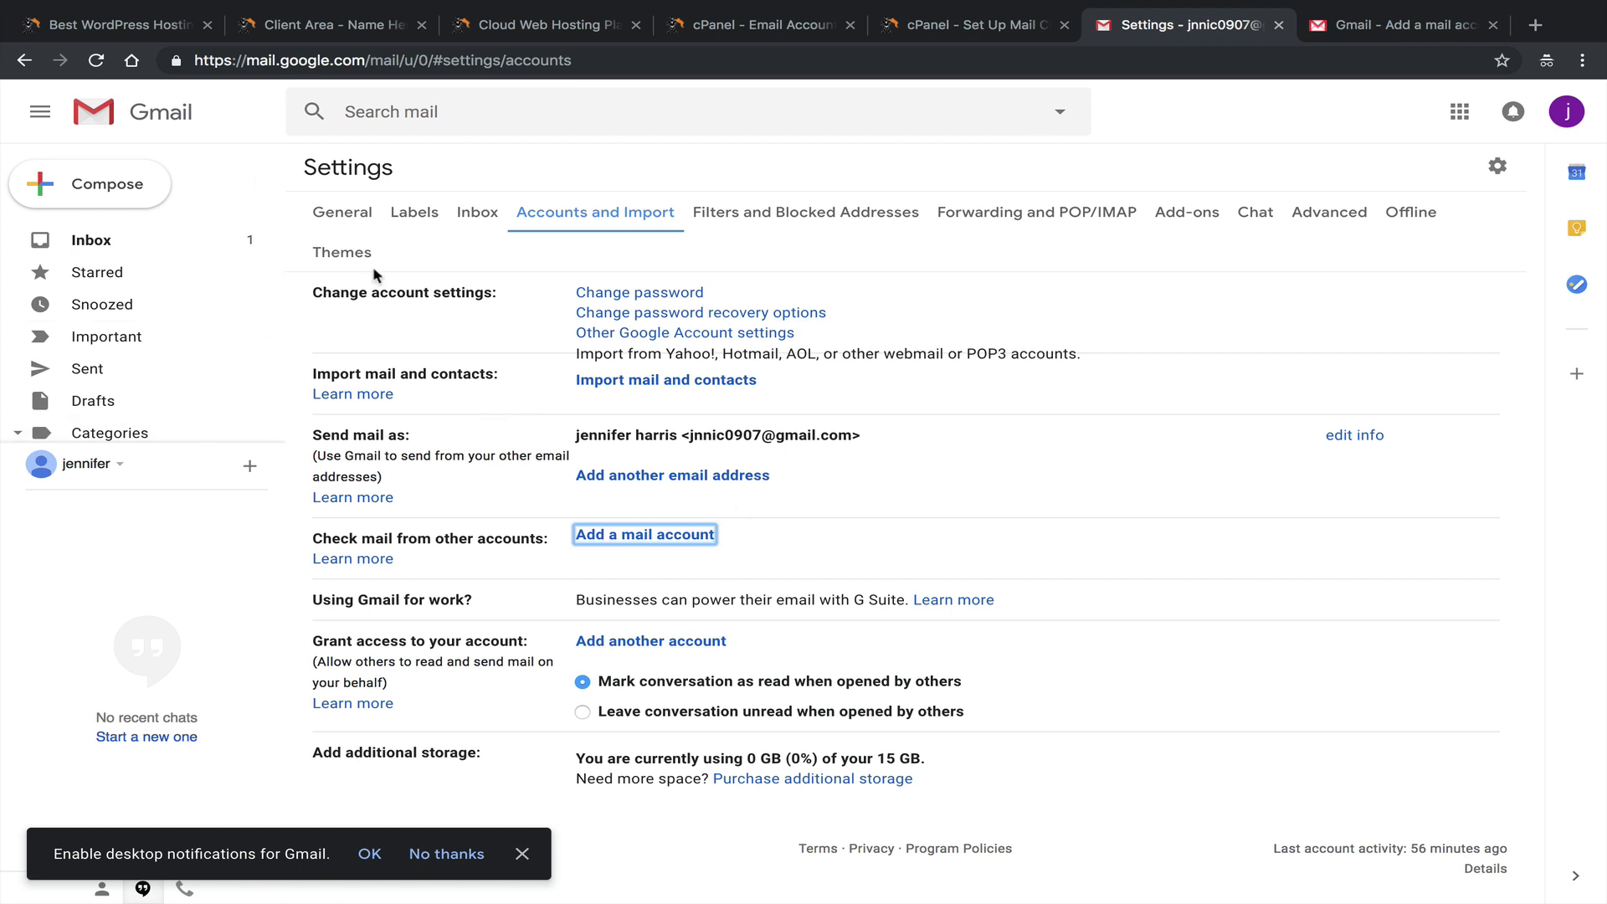
drag(689, 434, 870, 442)
click(1398, 25)
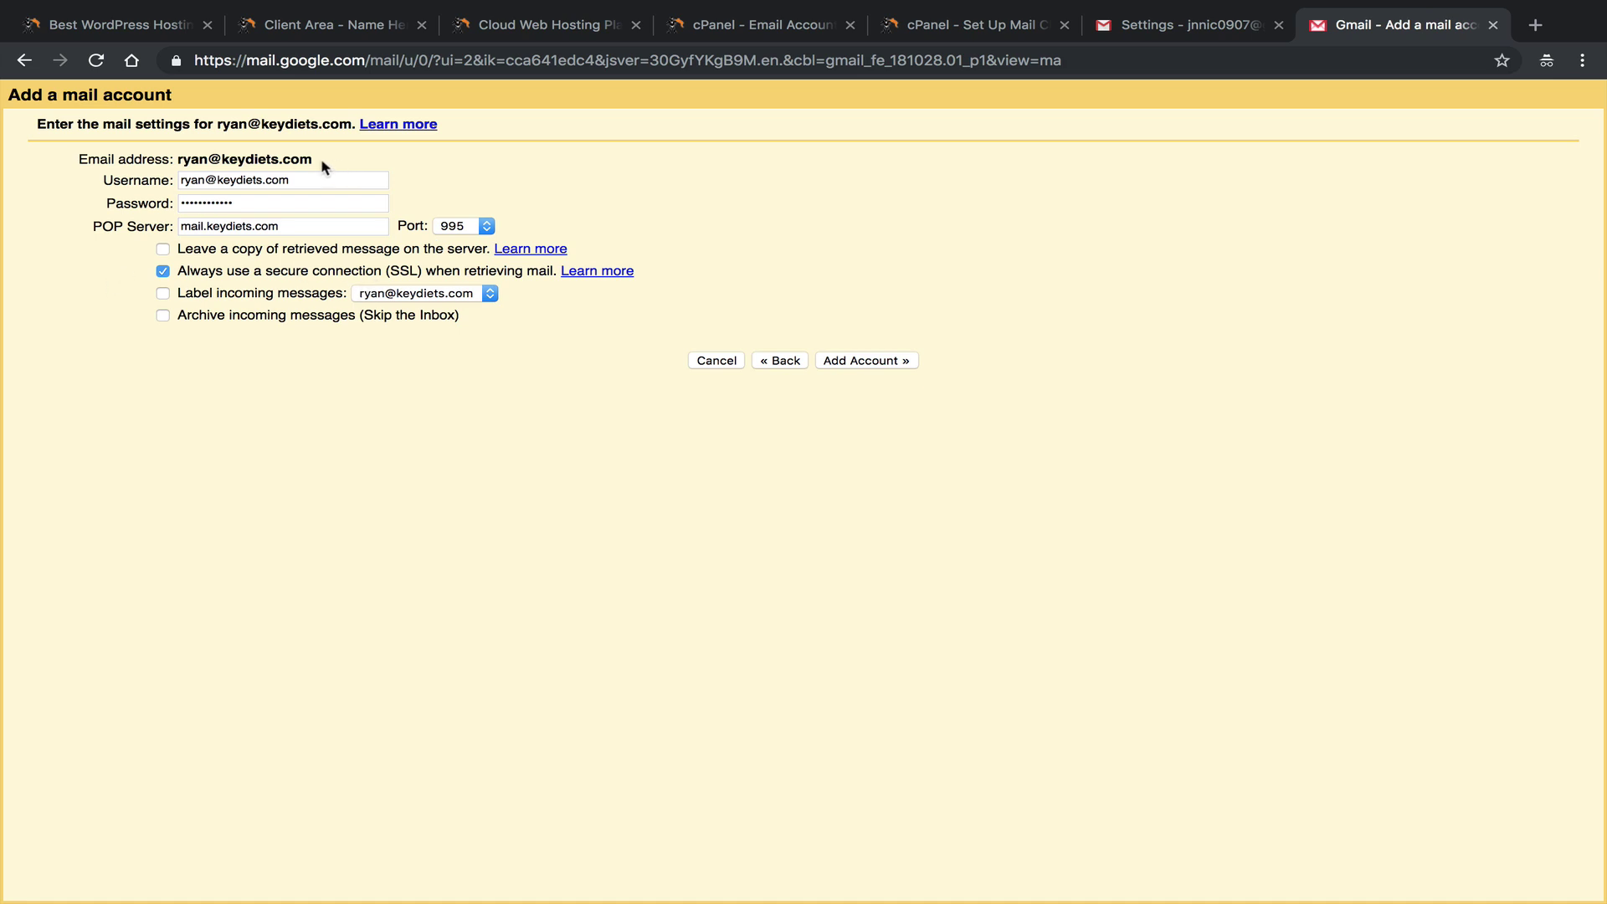
drag(312, 163, 177, 164)
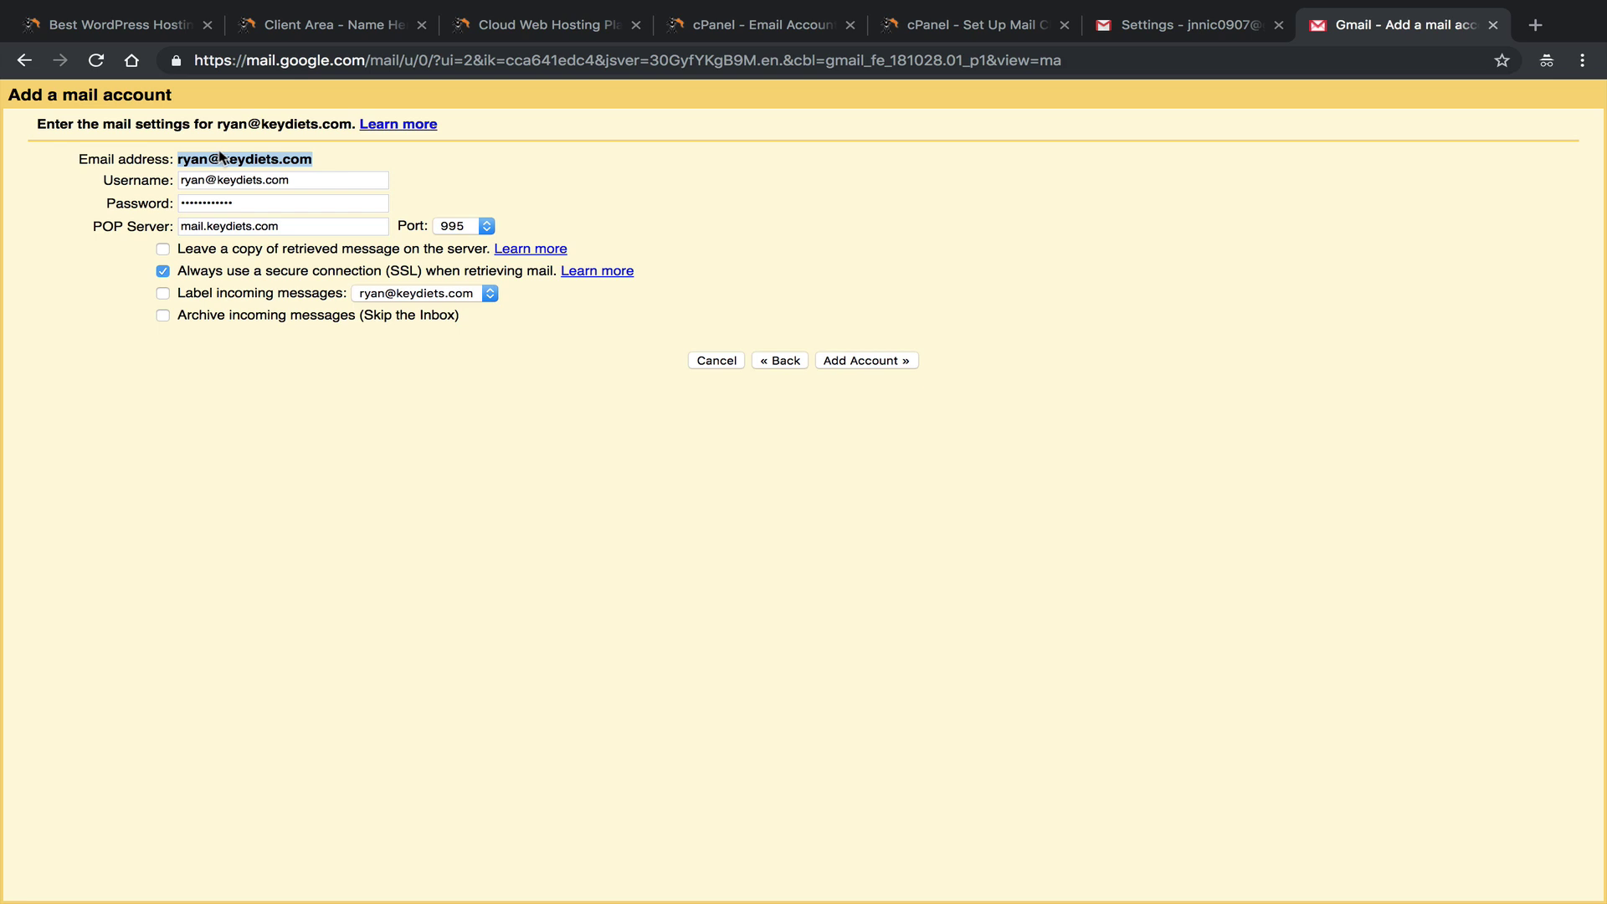
click(181, 298)
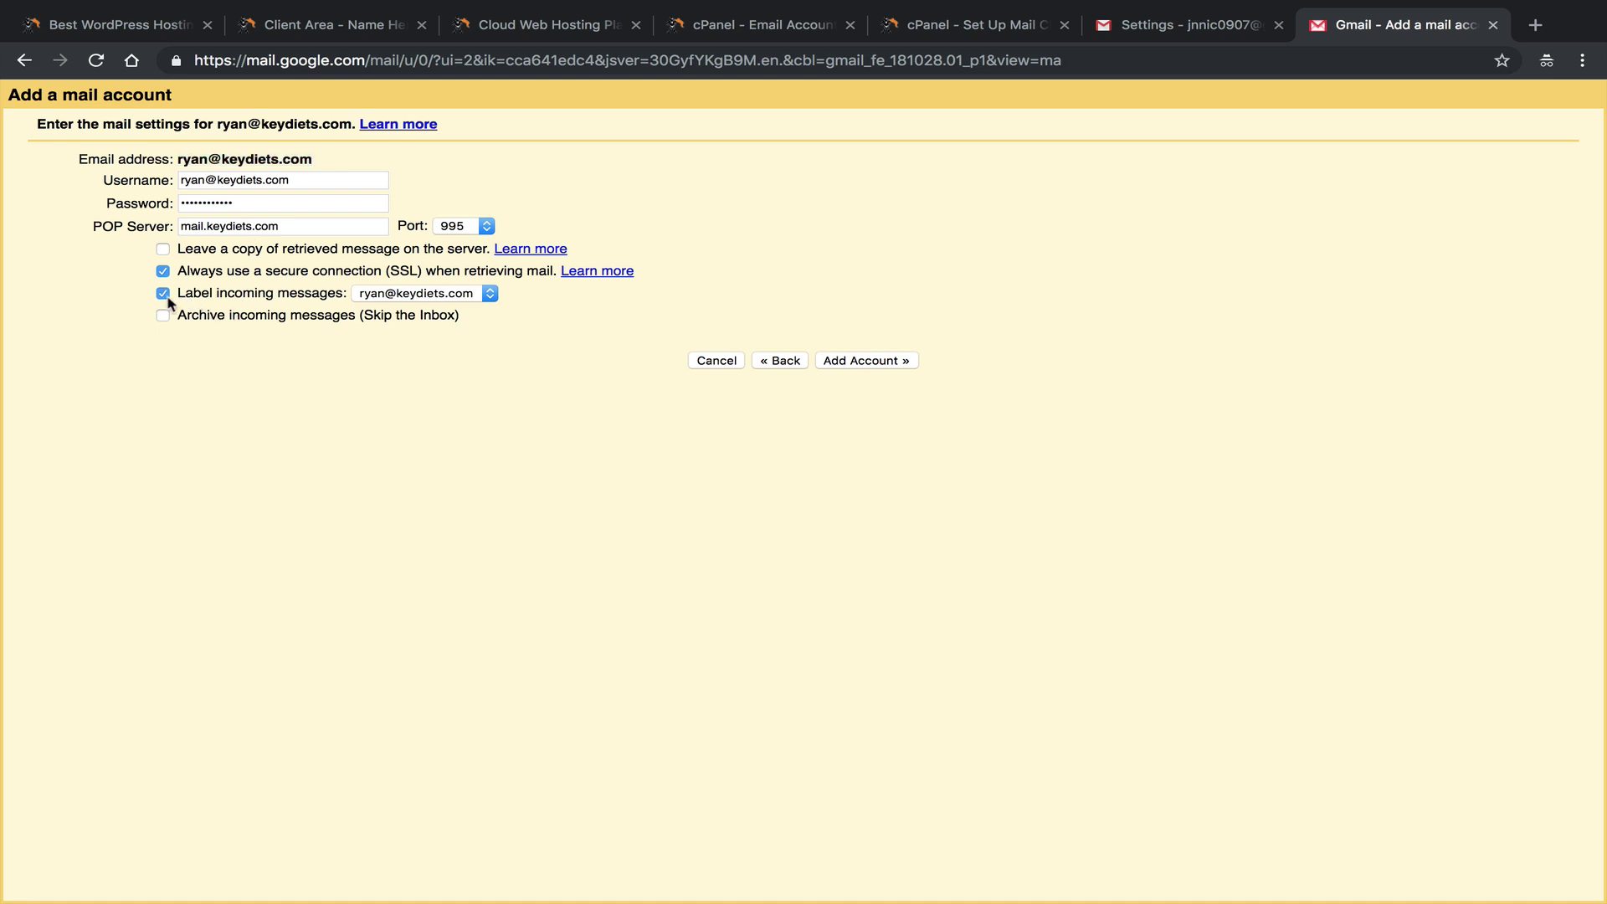
click(453, 297)
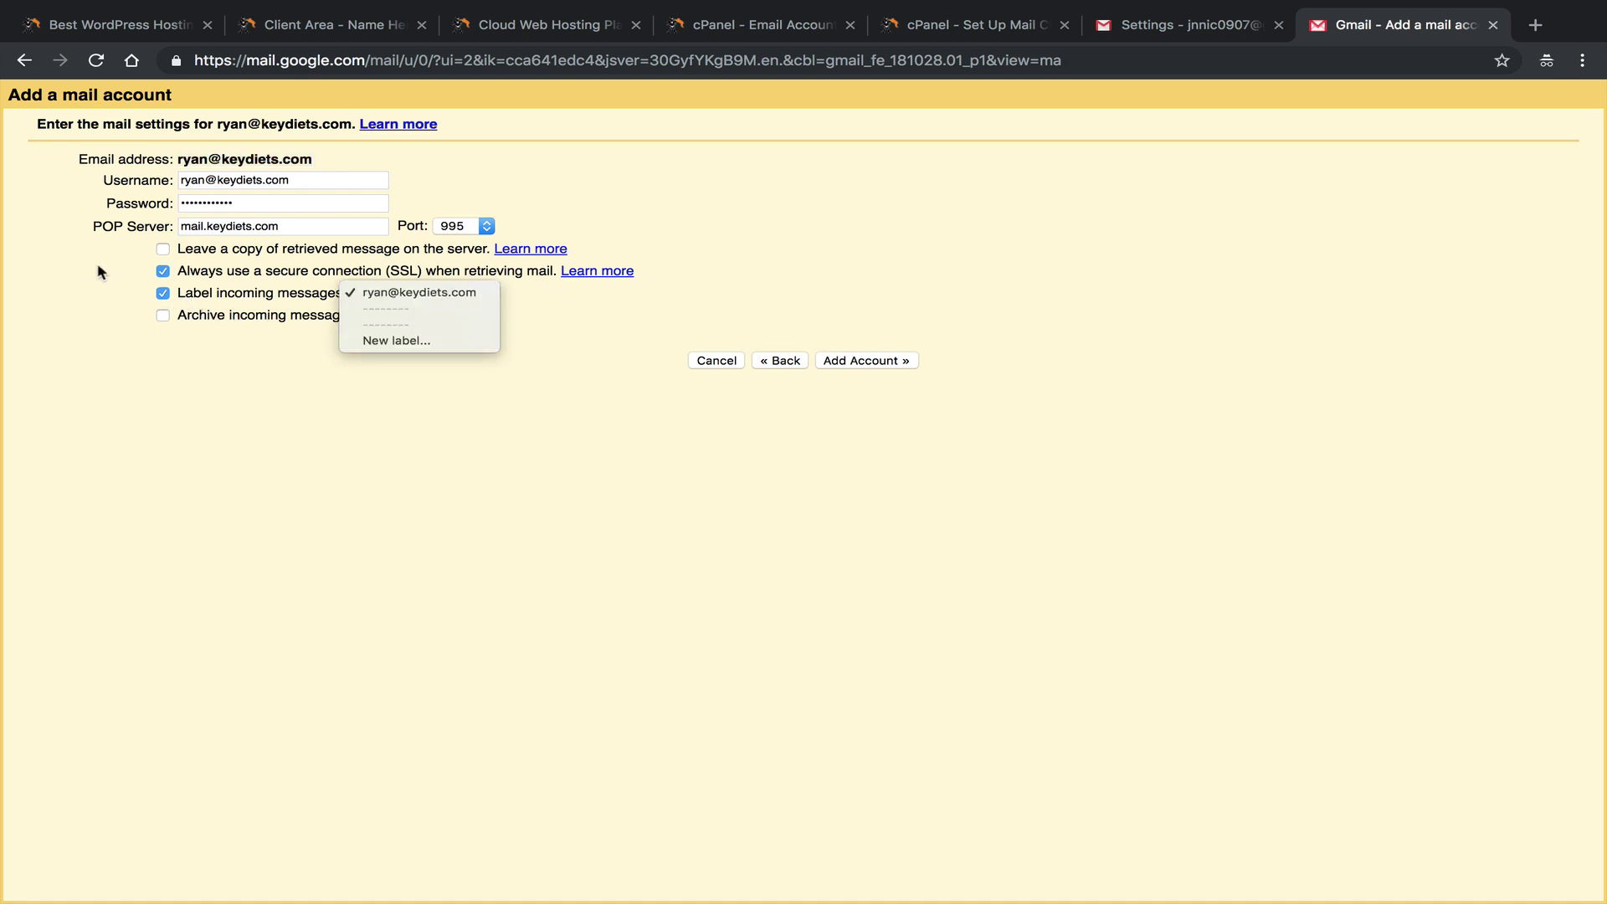
click(471, 295)
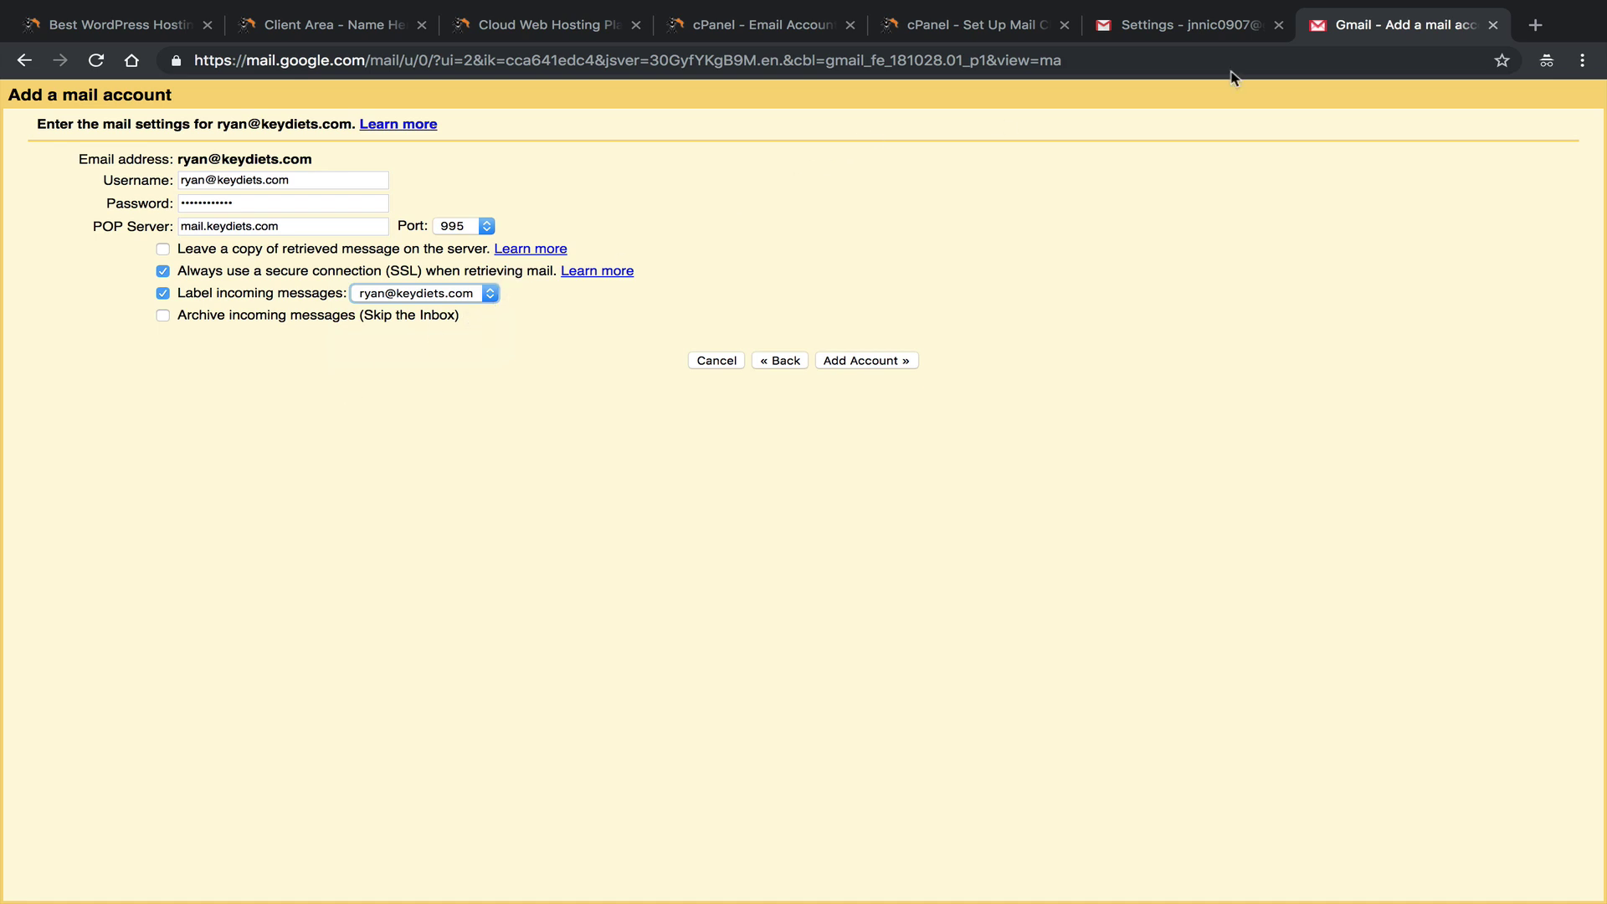
Glance at the Security alert email, then add the POP account with these settings.
click(1180, 25)
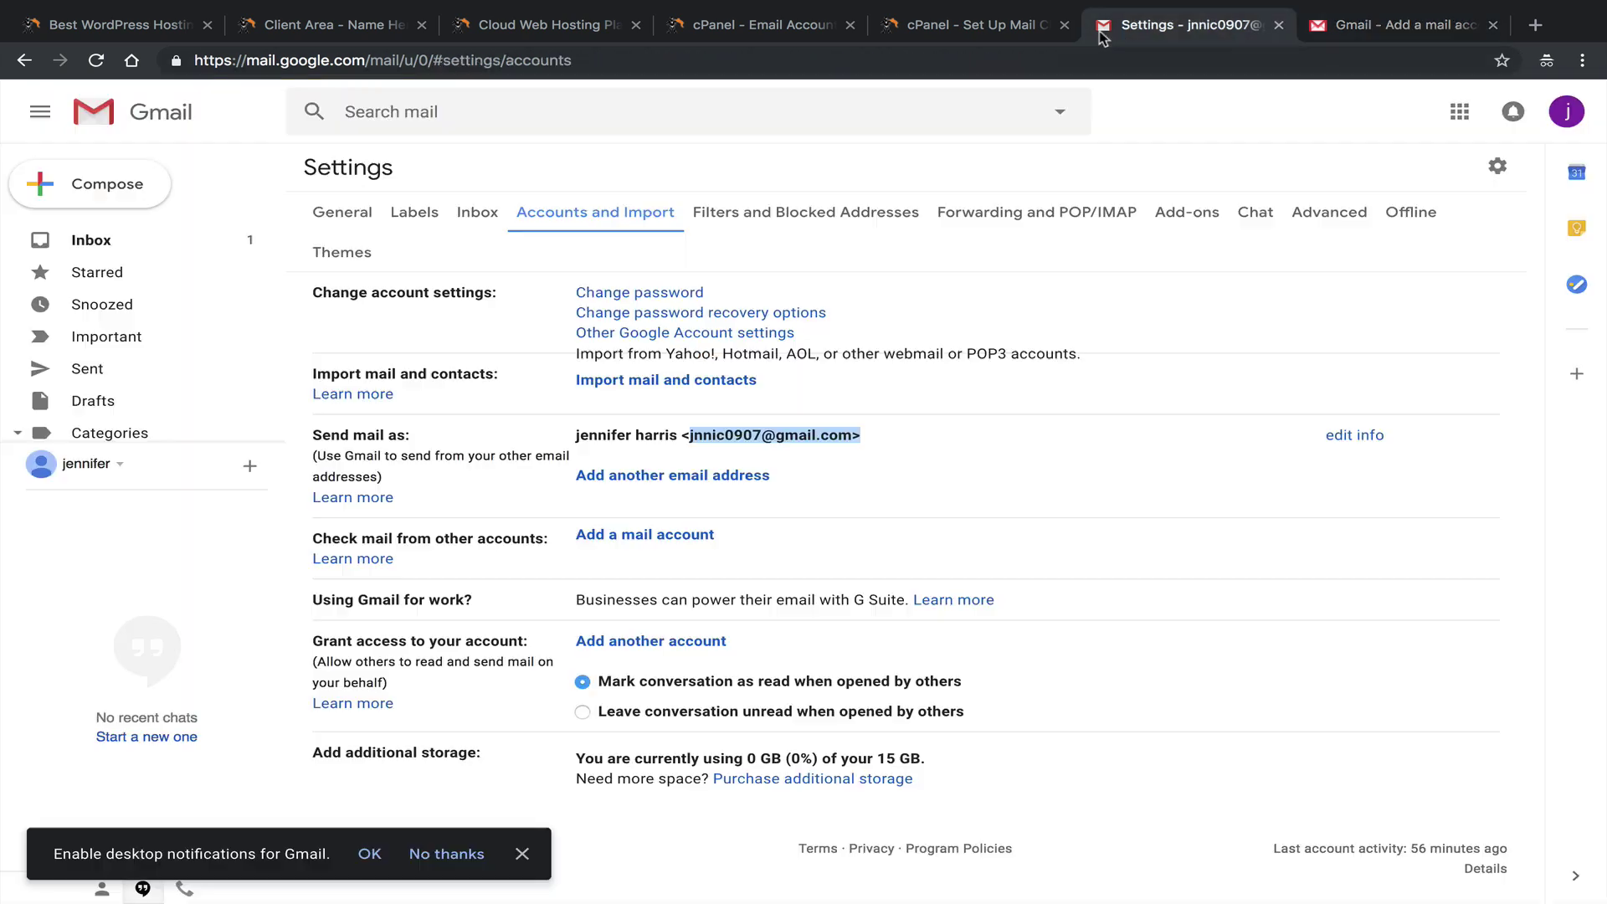
click(110, 248)
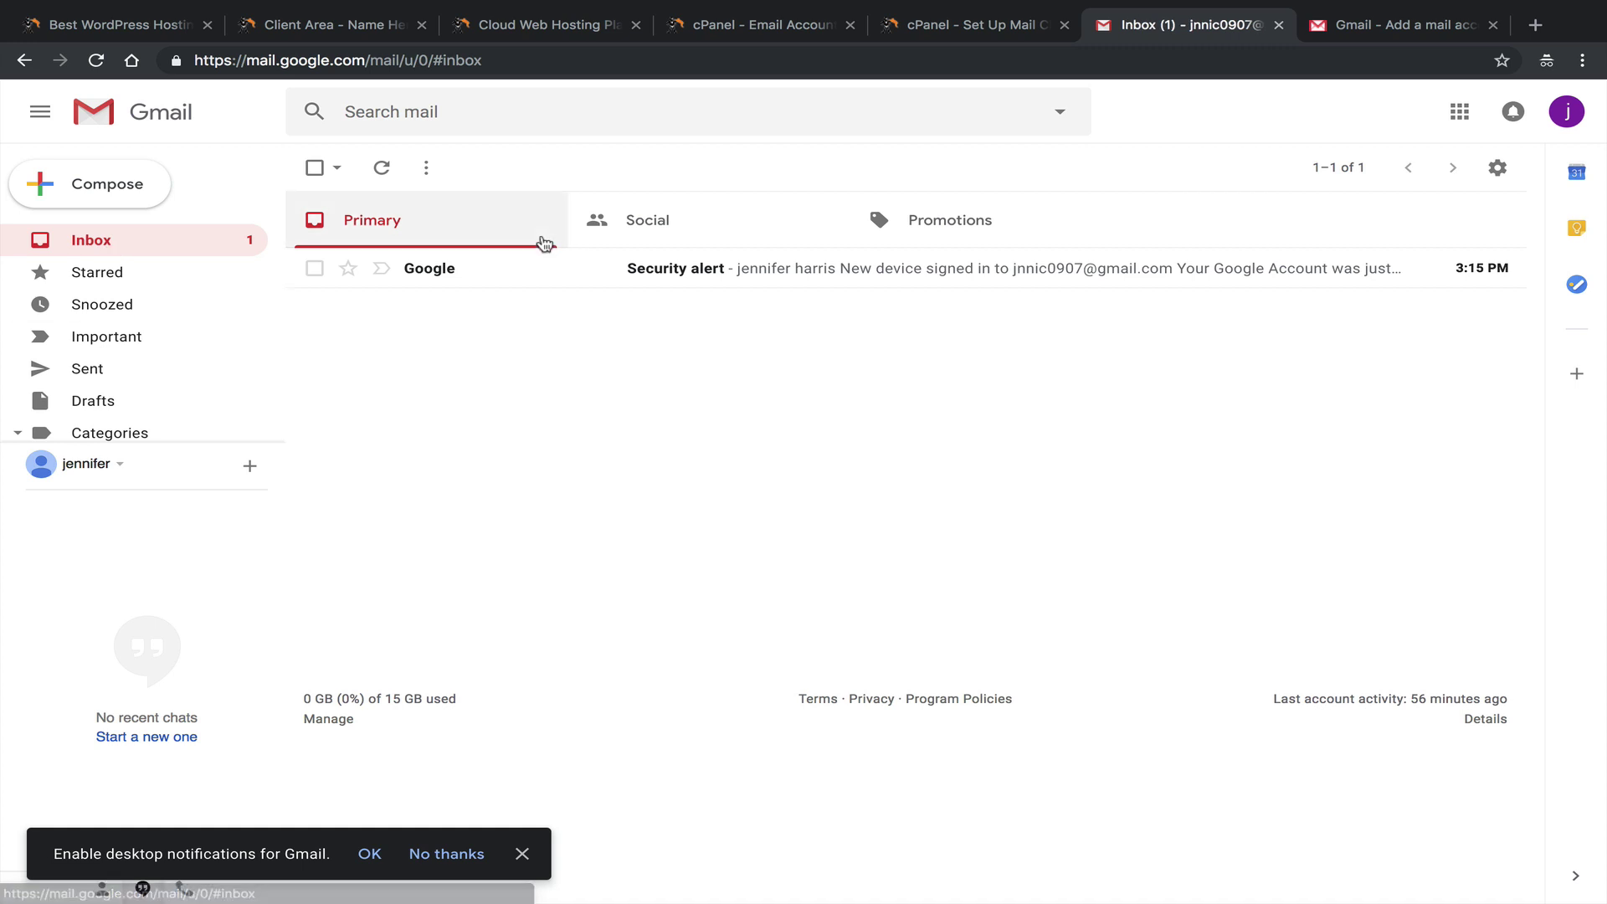
click(314, 268)
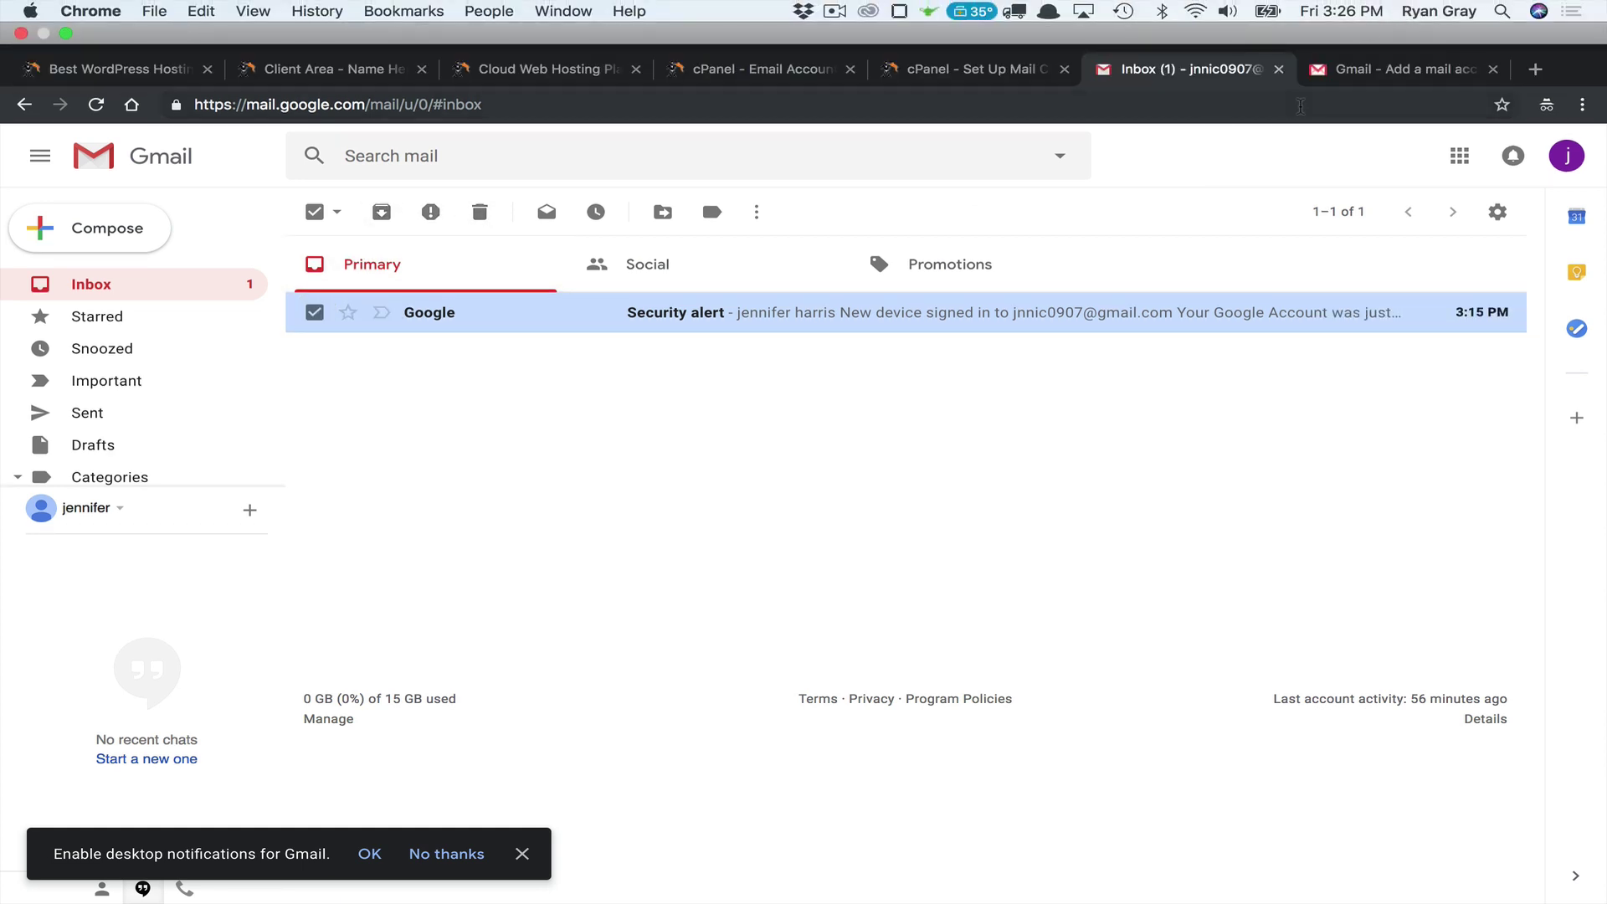
click(1358, 34)
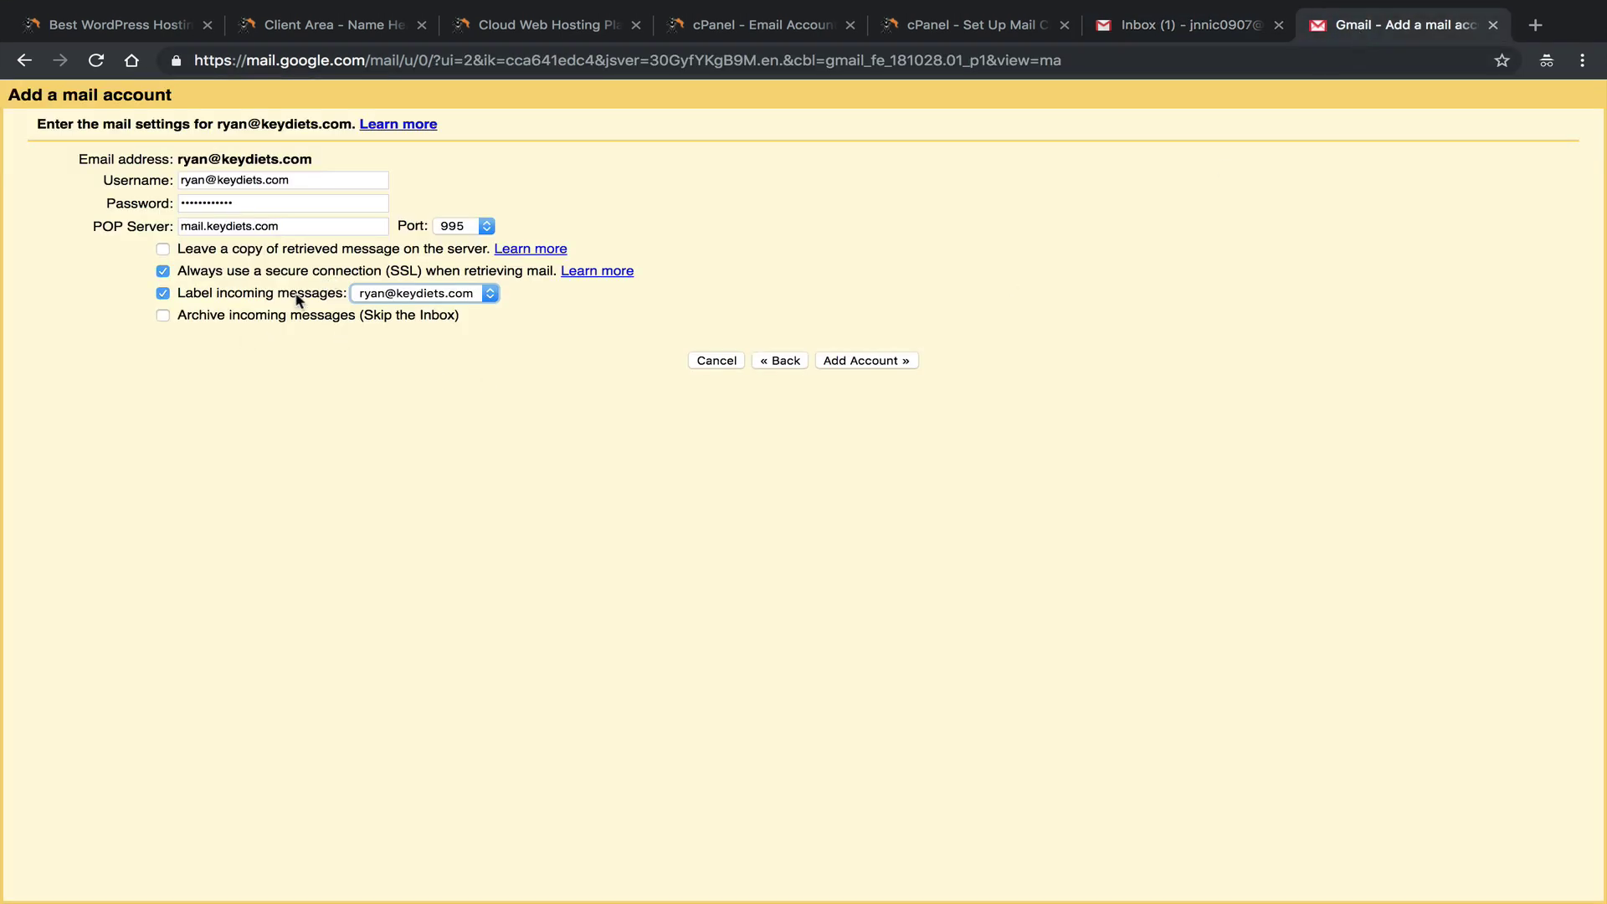
click(852, 360)
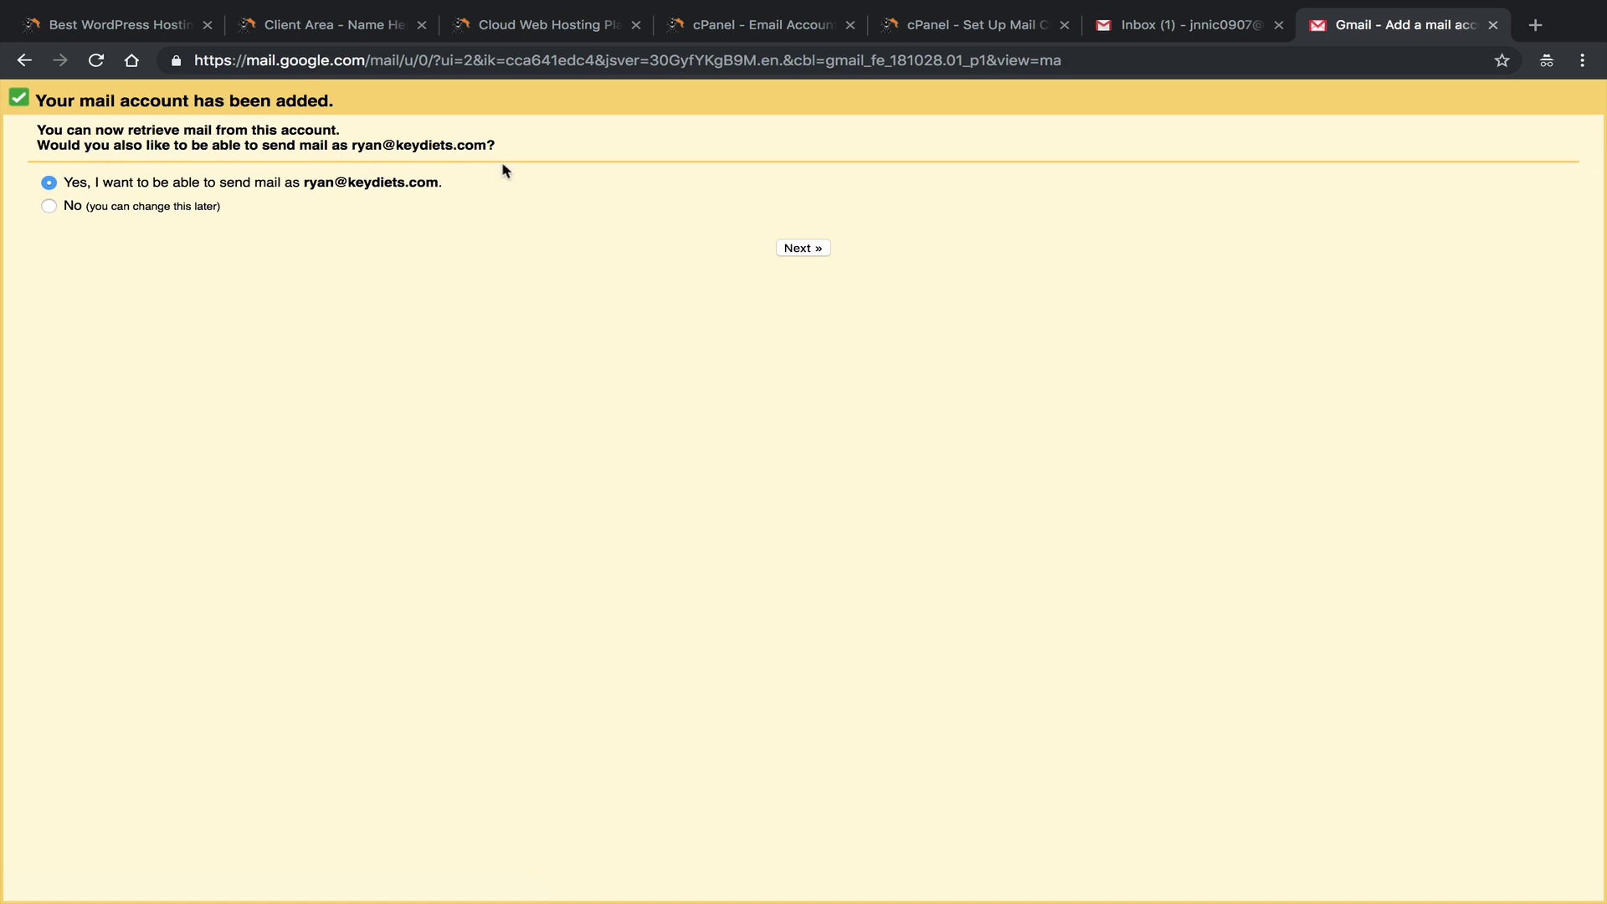
click(1202, 33)
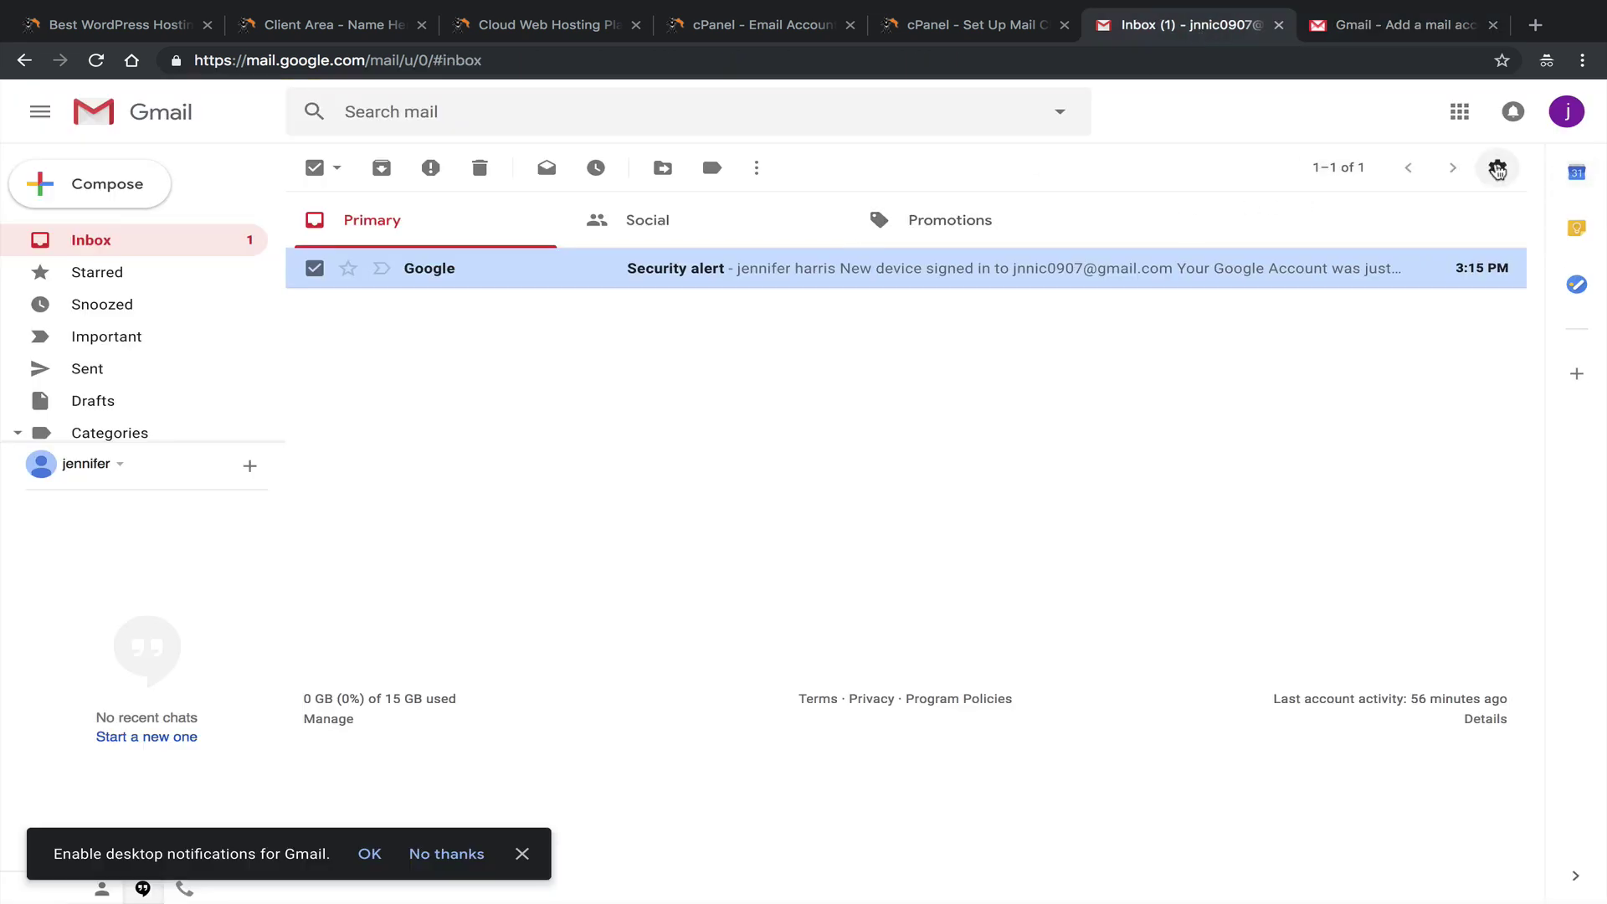
click(1497, 167)
click(1413, 291)
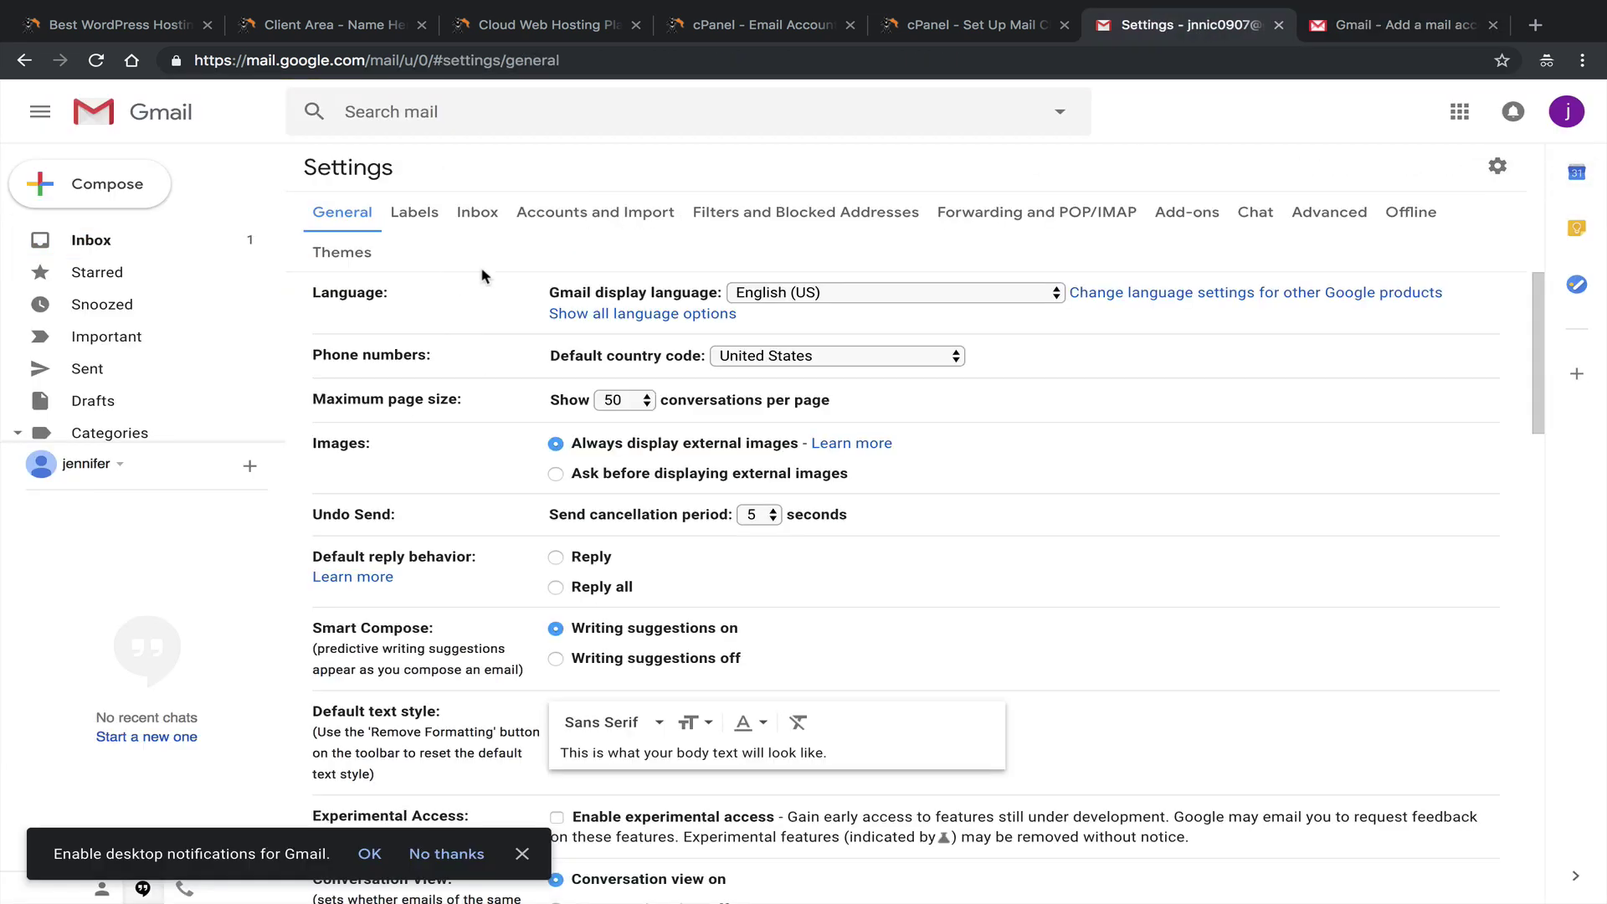
click(540, 204)
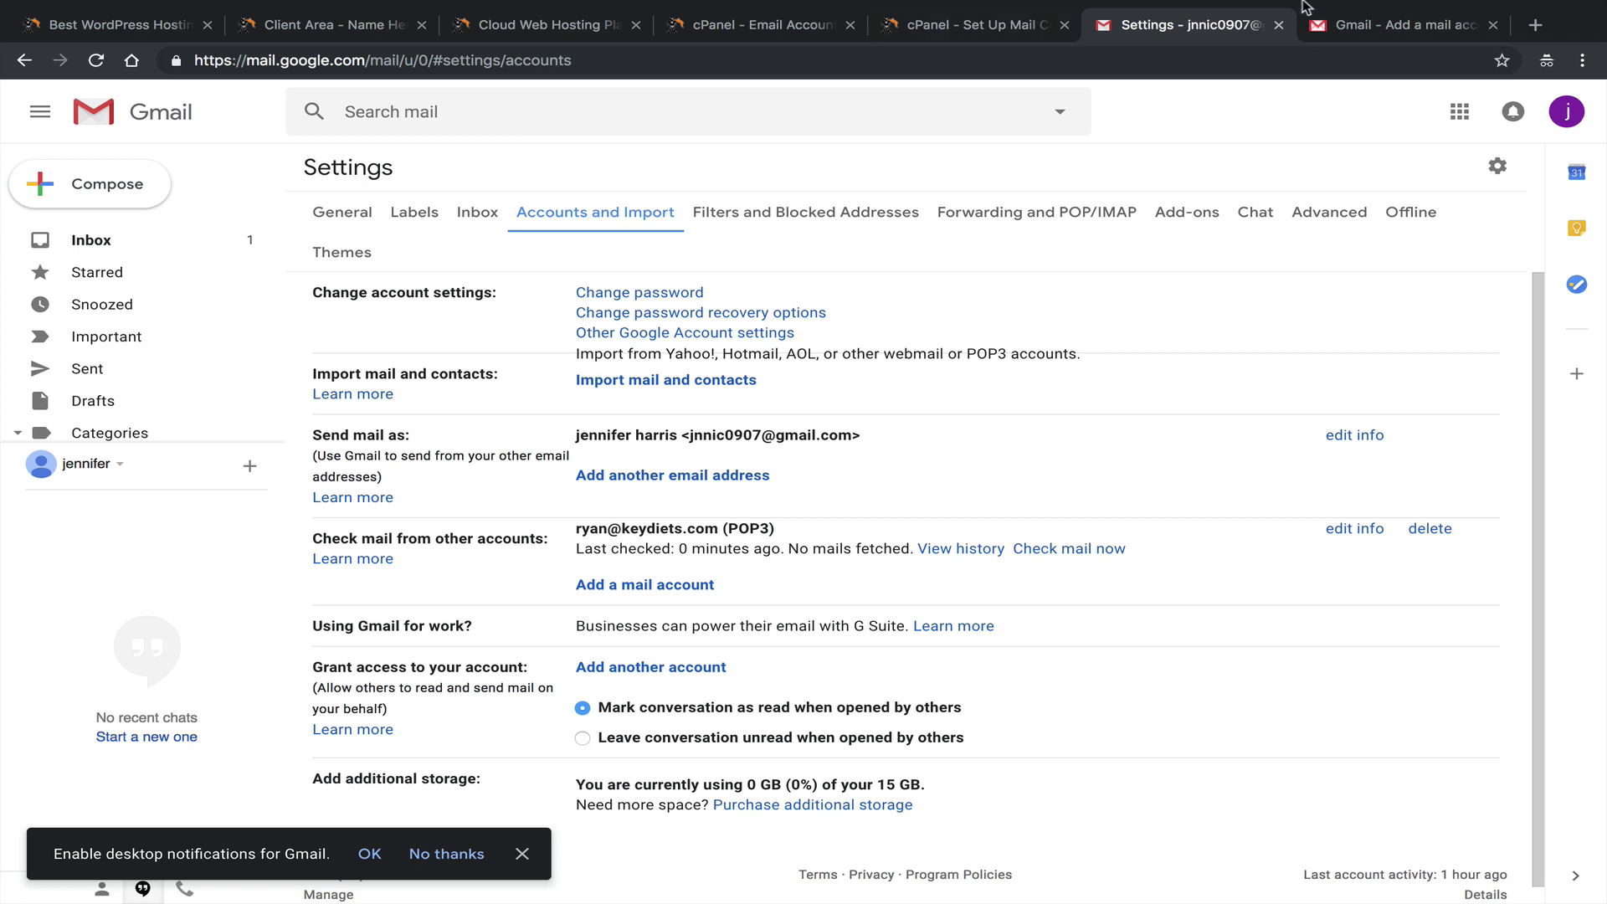
click(1364, 25)
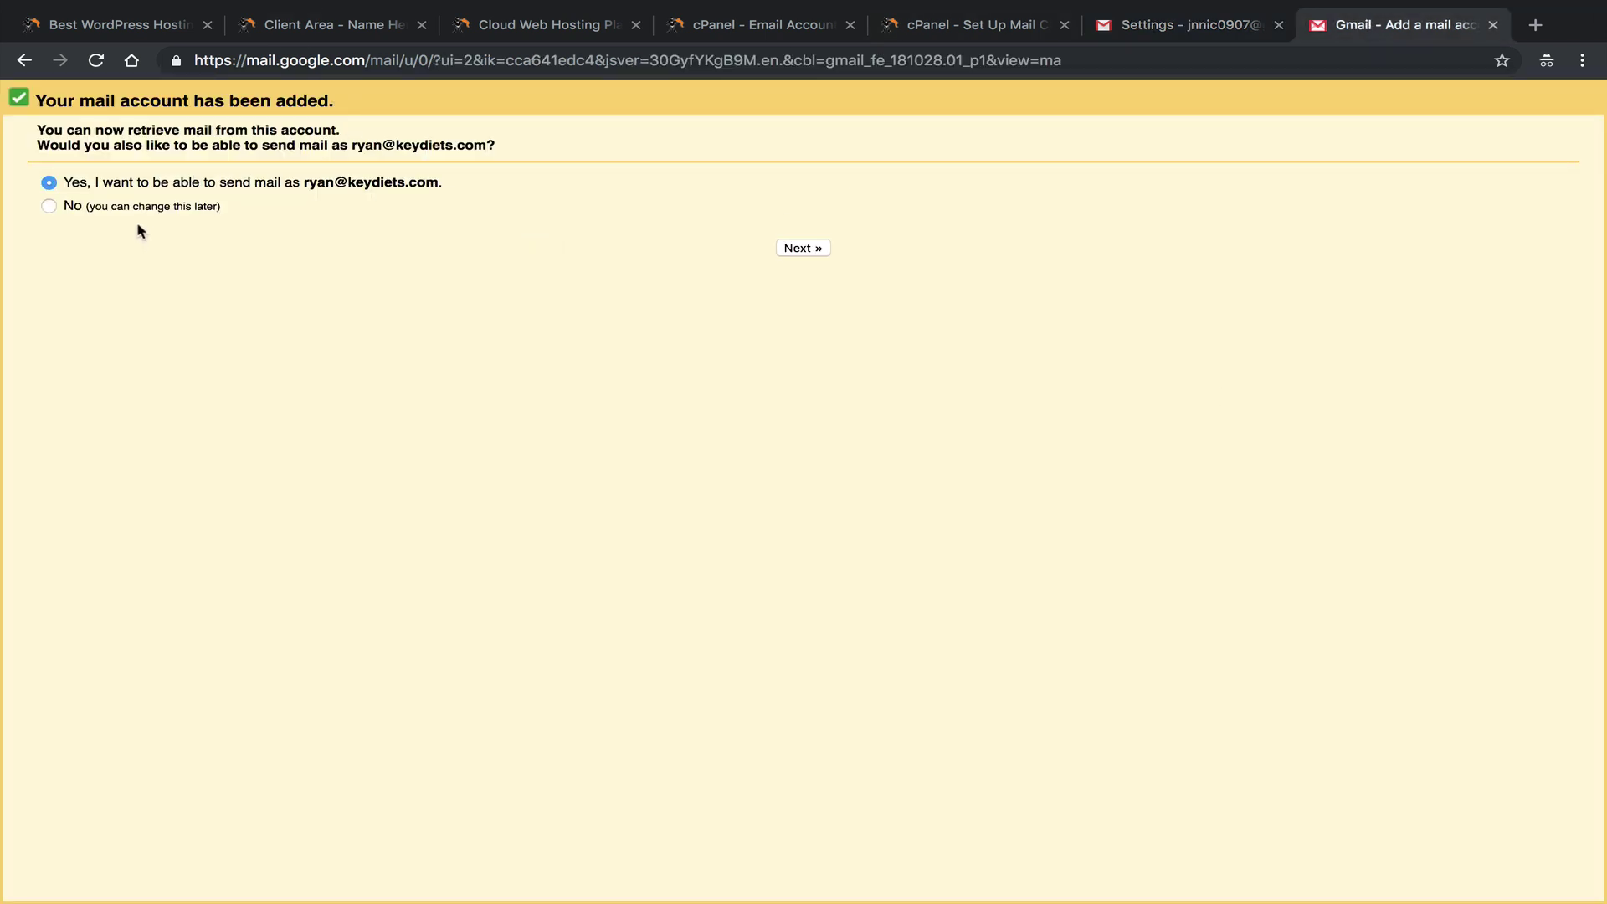
drag(221, 206, 173, 206)
Choose Yes to also send as the keydiets.com address, continue, and enter the sender's name.
click(173, 206)
click(79, 184)
click(821, 249)
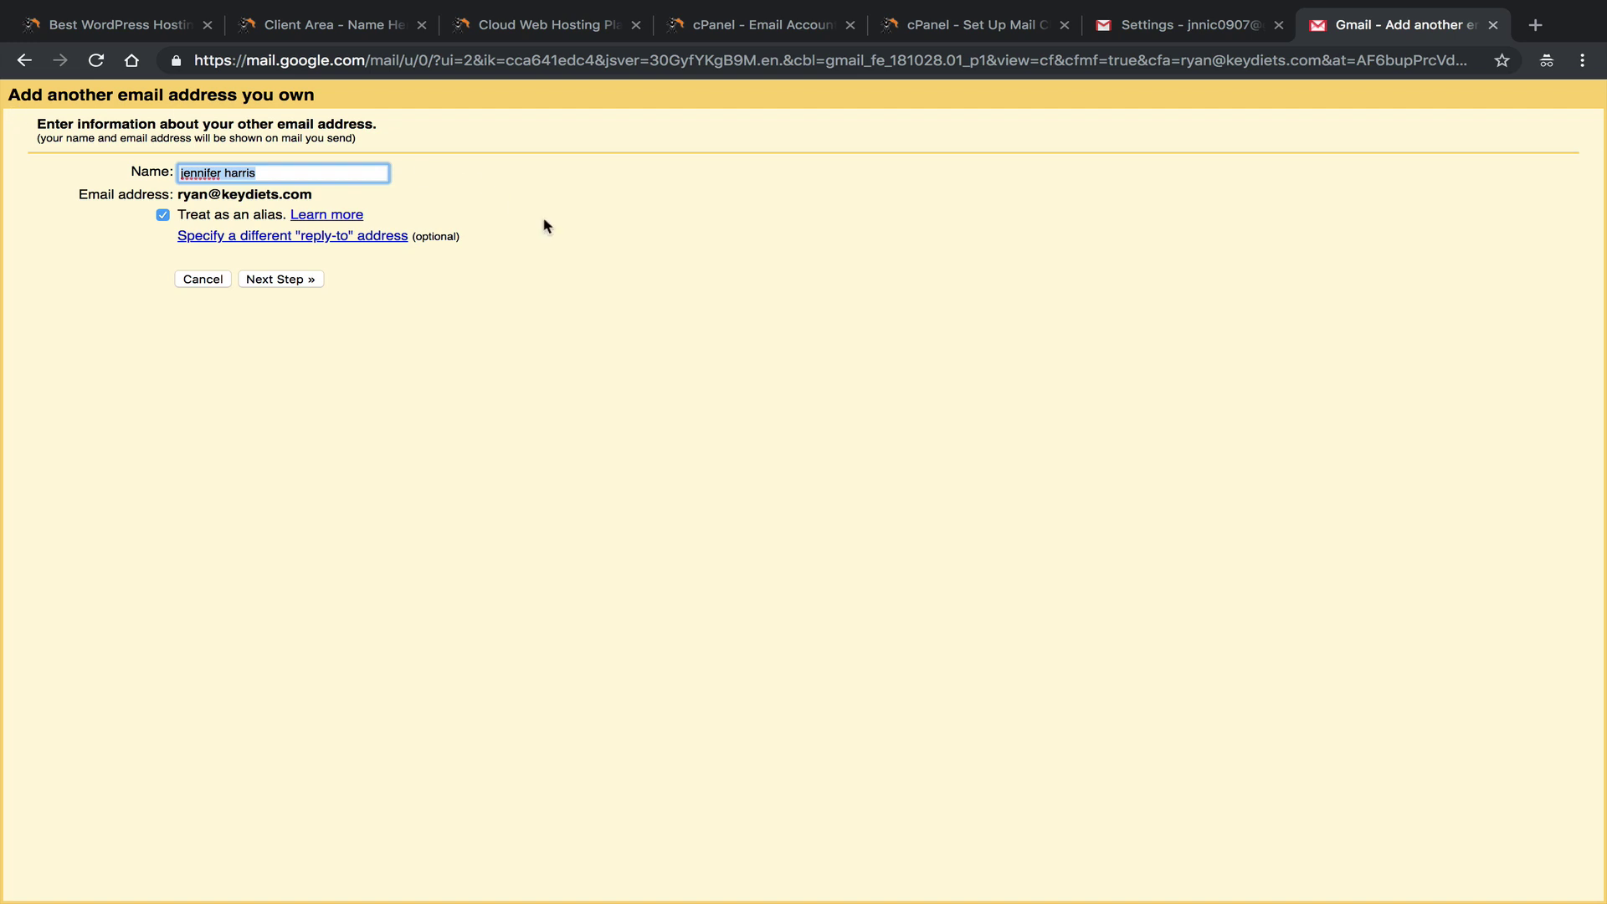
text(R)
click(194, 187)
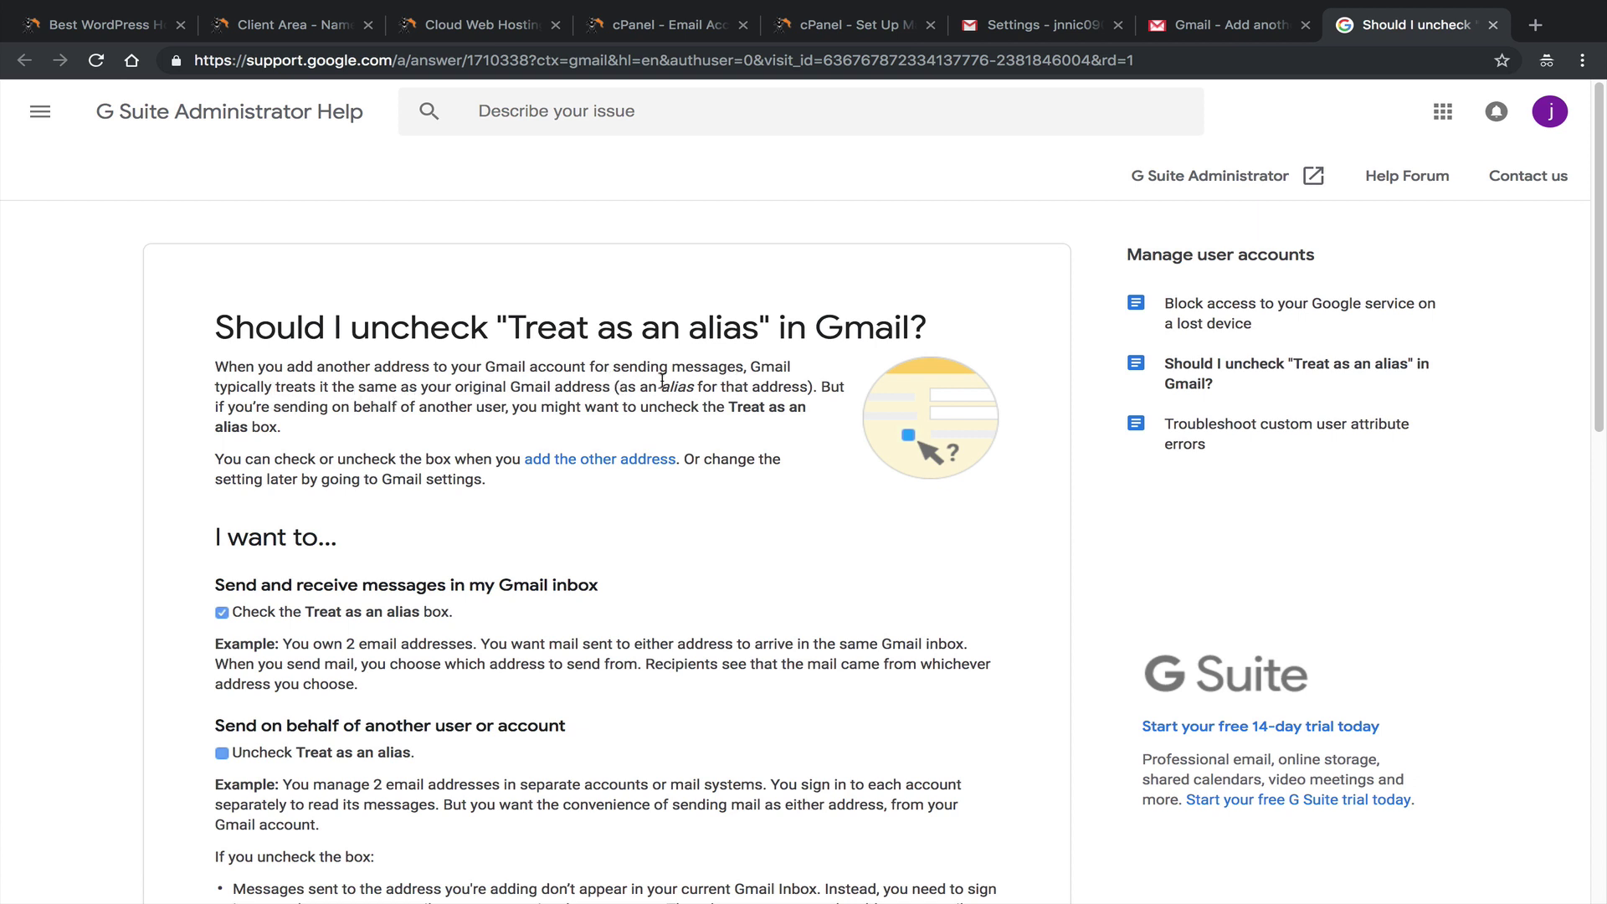
Read the alias explanation in the help article, then toggle Treat as an alias off and on.
drag(650, 385, 716, 387)
click(686, 390)
drag(424, 410, 571, 422)
click(571, 423)
click(1220, 35)
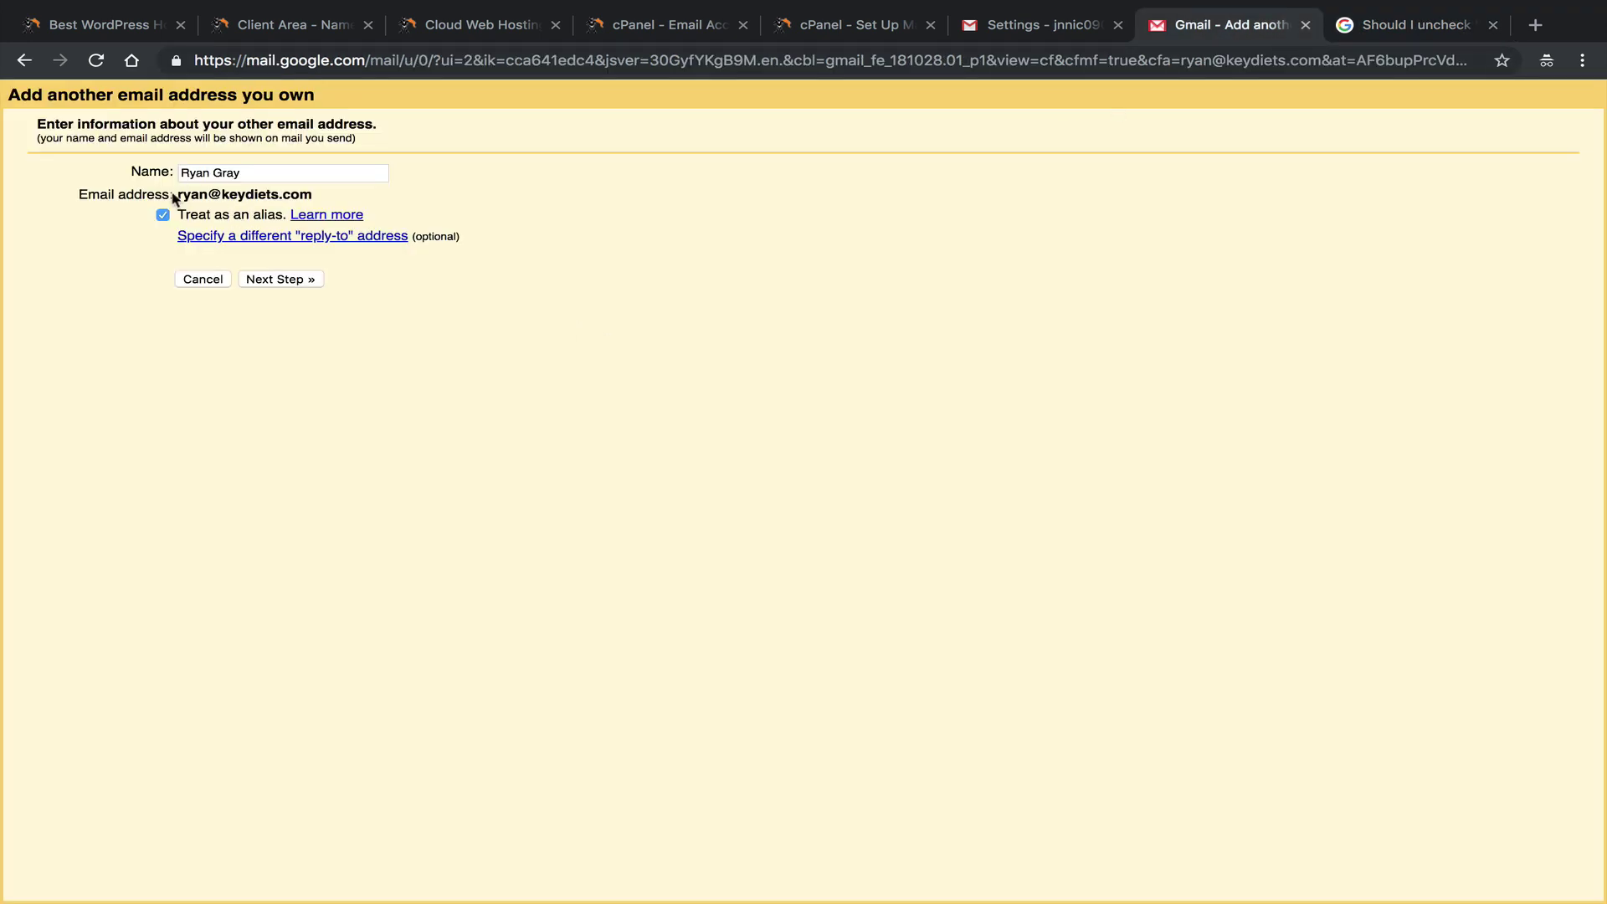
drag(174, 197, 323, 194)
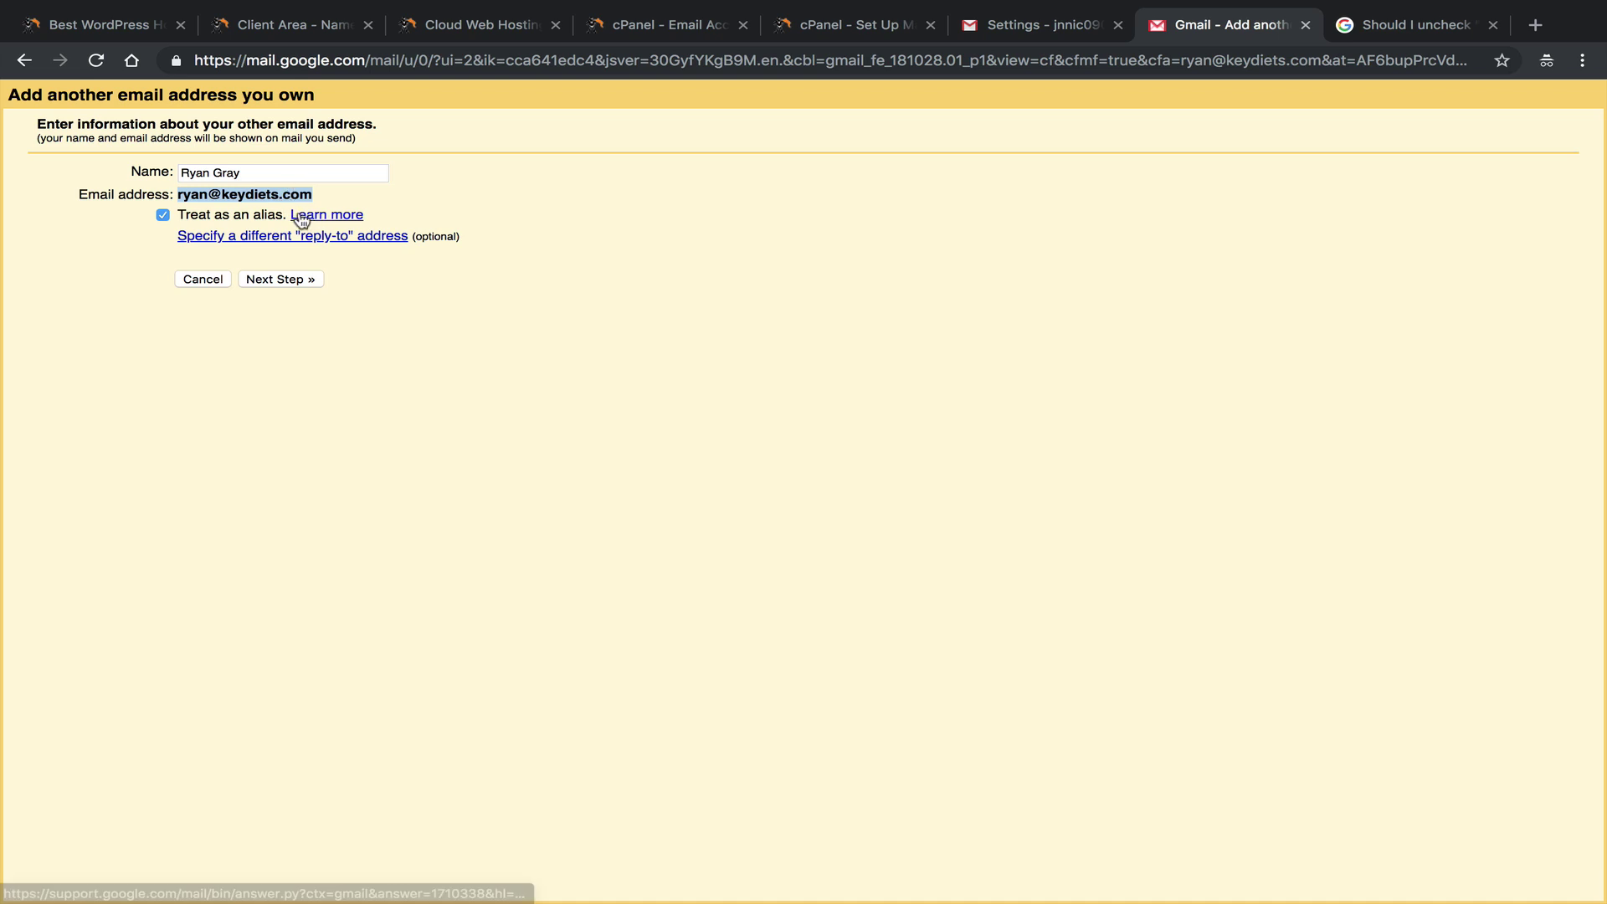
click(199, 221)
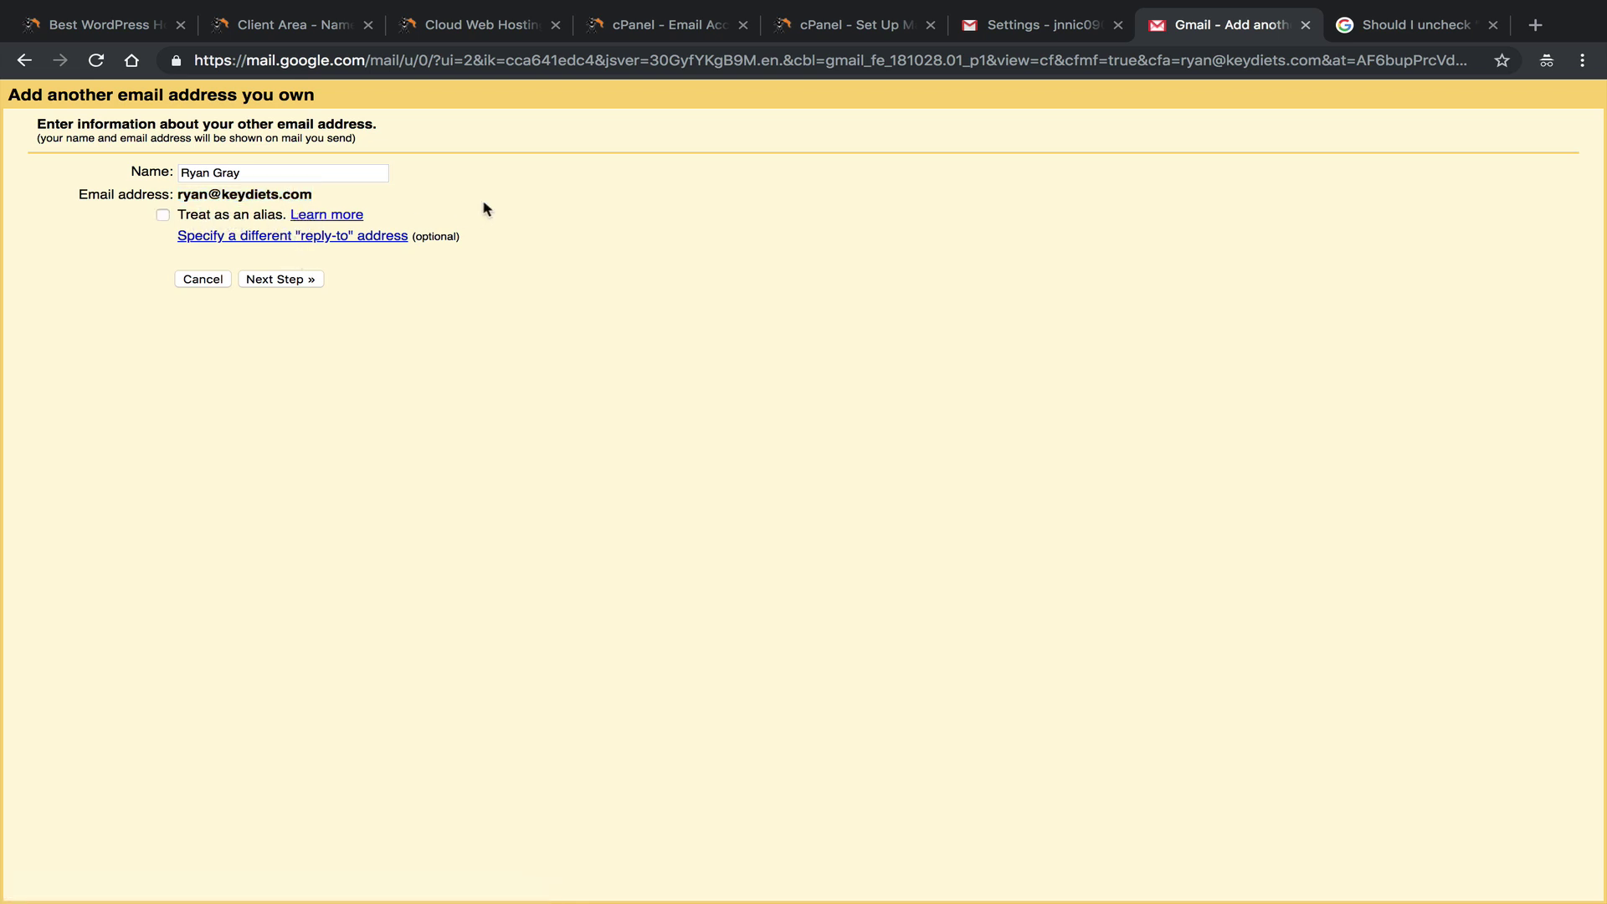
click(249, 216)
Reread the help article's note on the alias setting, then return to the add-address form.
click(1364, 23)
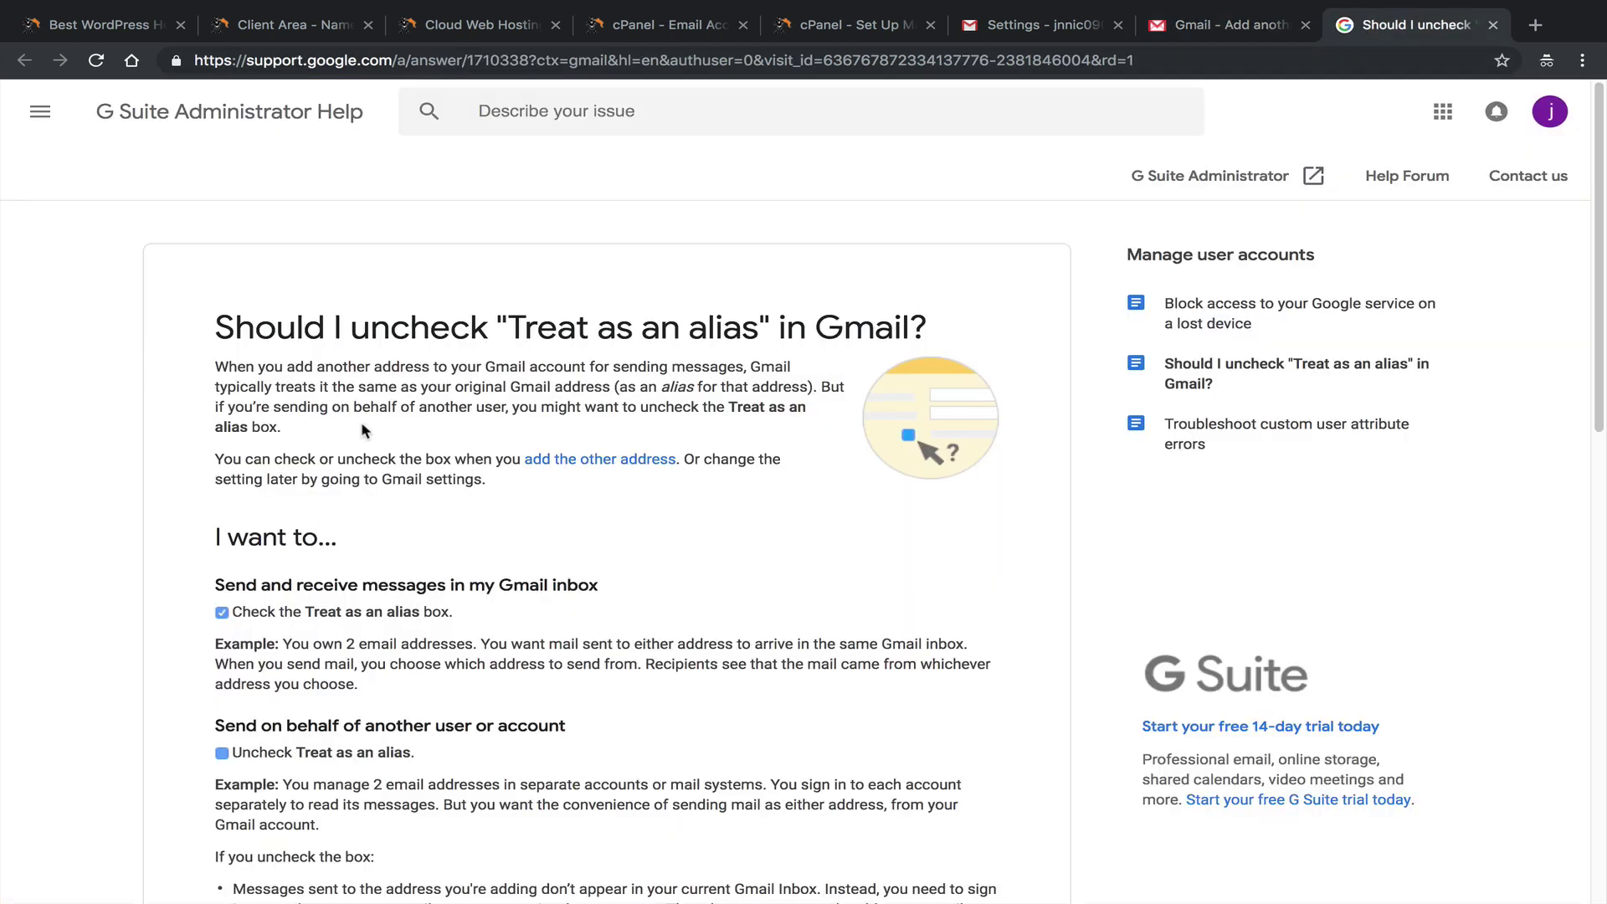
drag(331, 386, 653, 408)
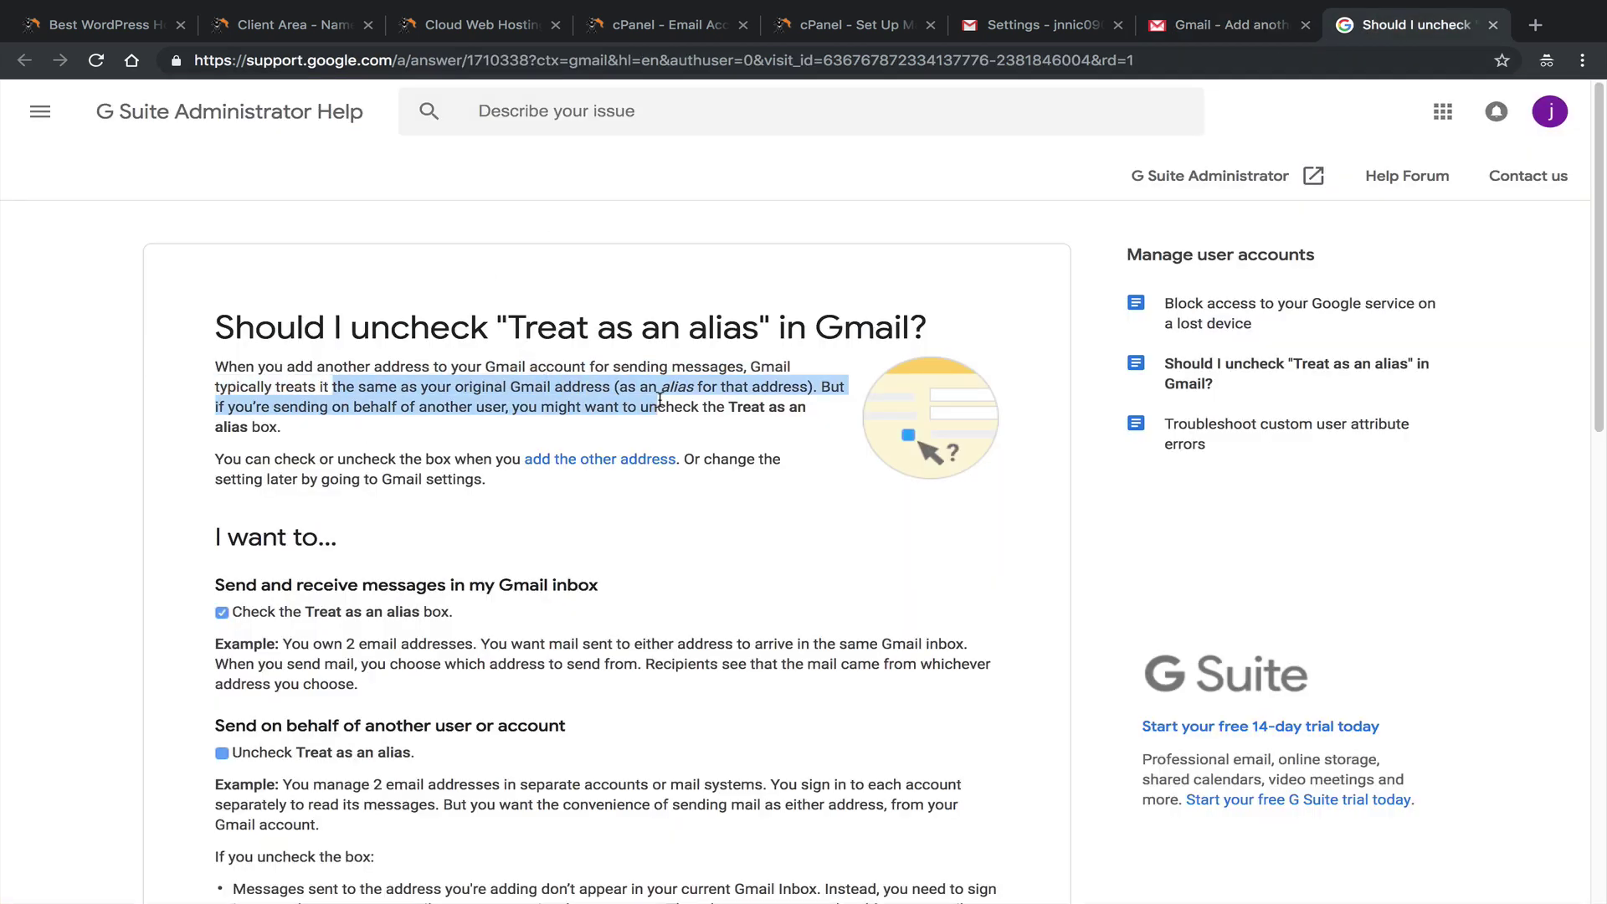
click(517, 408)
drag(450, 408, 284, 427)
click(716, 411)
click(284, 427)
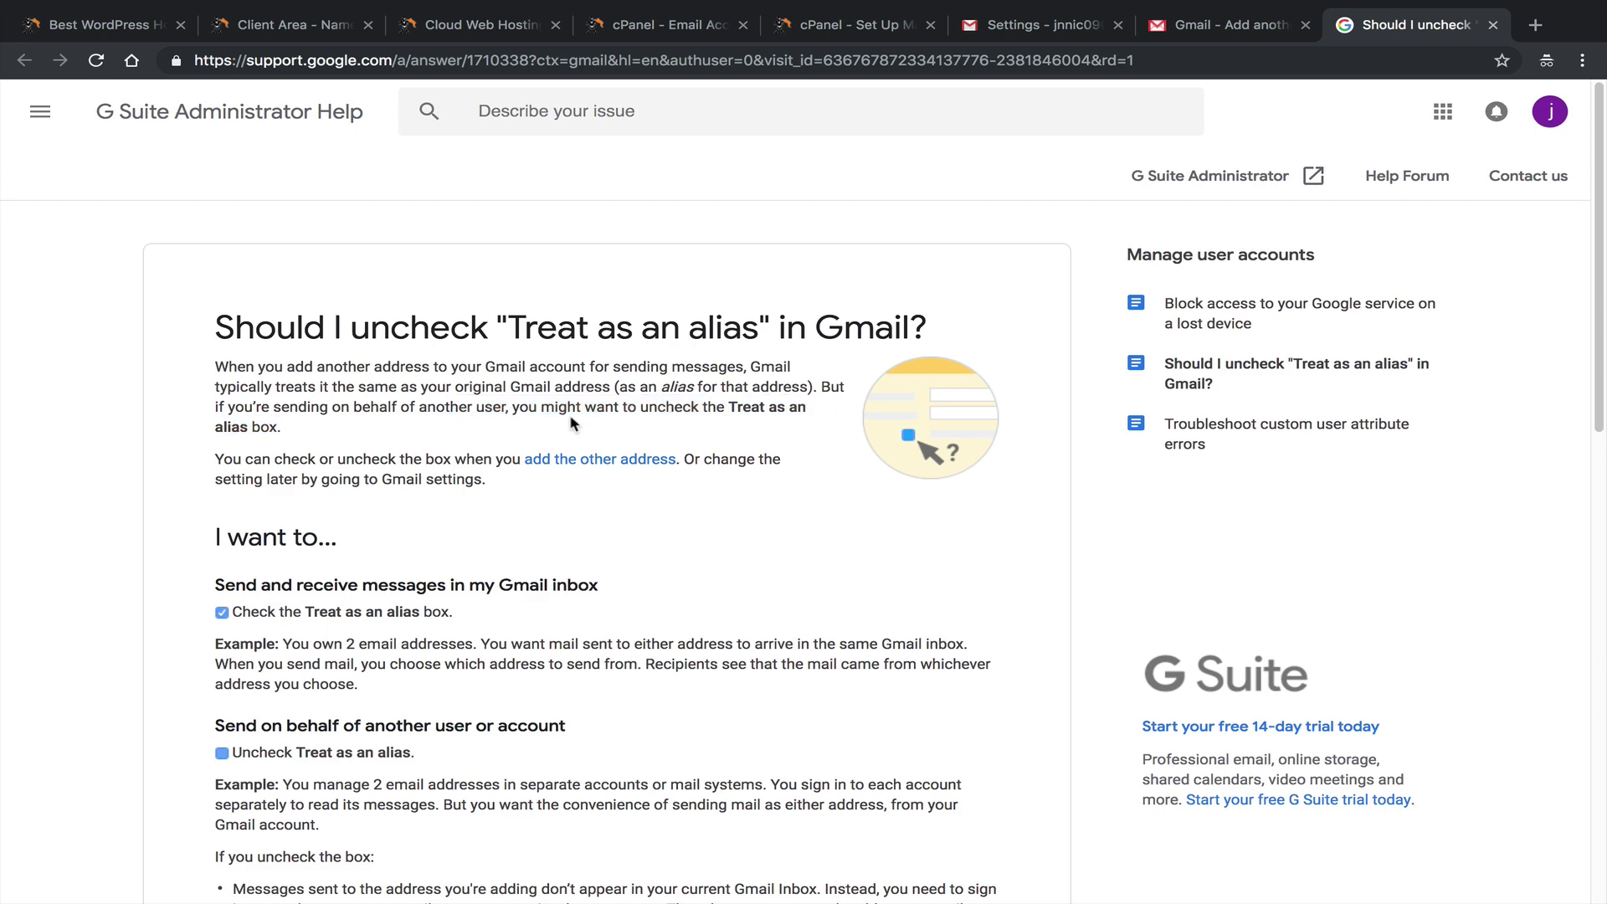
click(1268, 11)
click(1268, 14)
click(1172, 67)
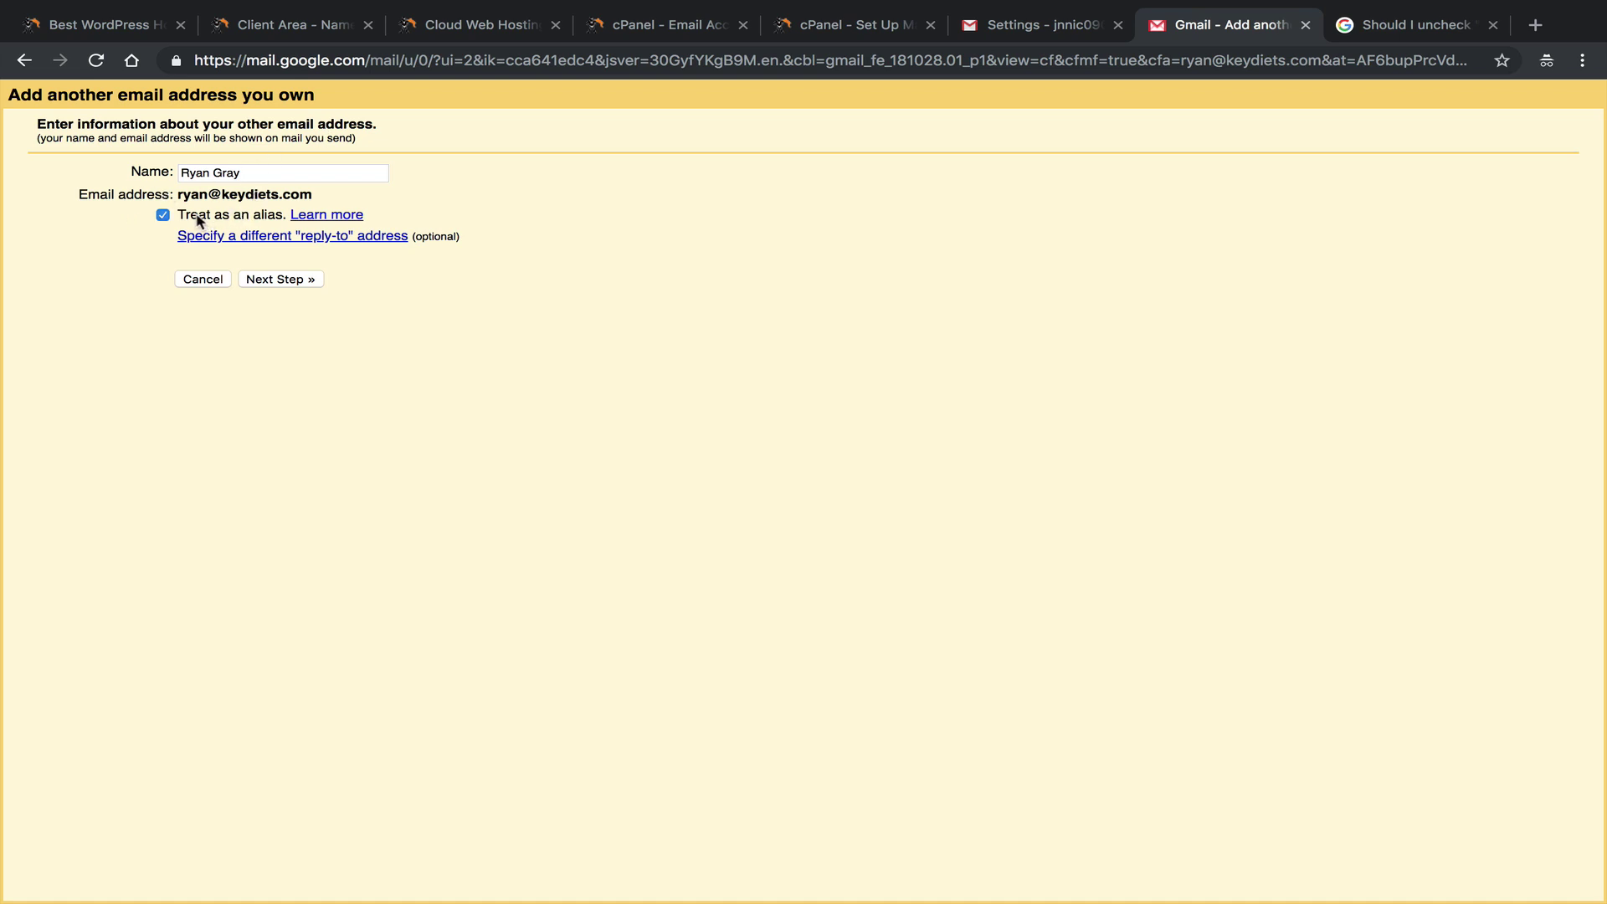
Untick Treat as an alias, then copy mail.keydiets.com from cPanel into the SMTP Server field.
click(162, 215)
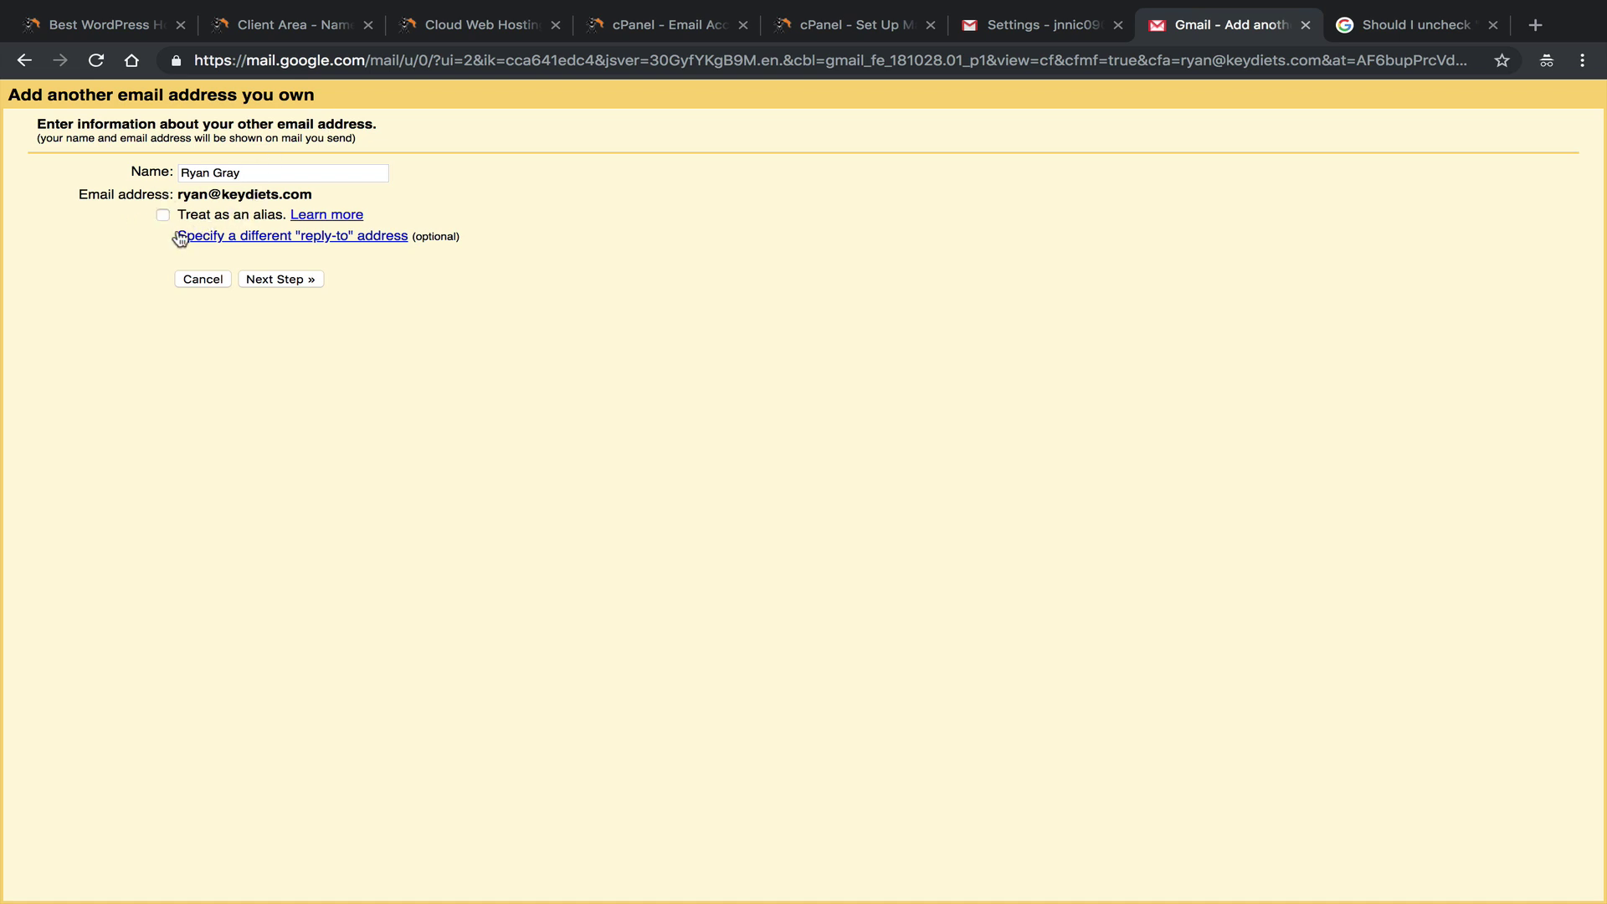
click(311, 282)
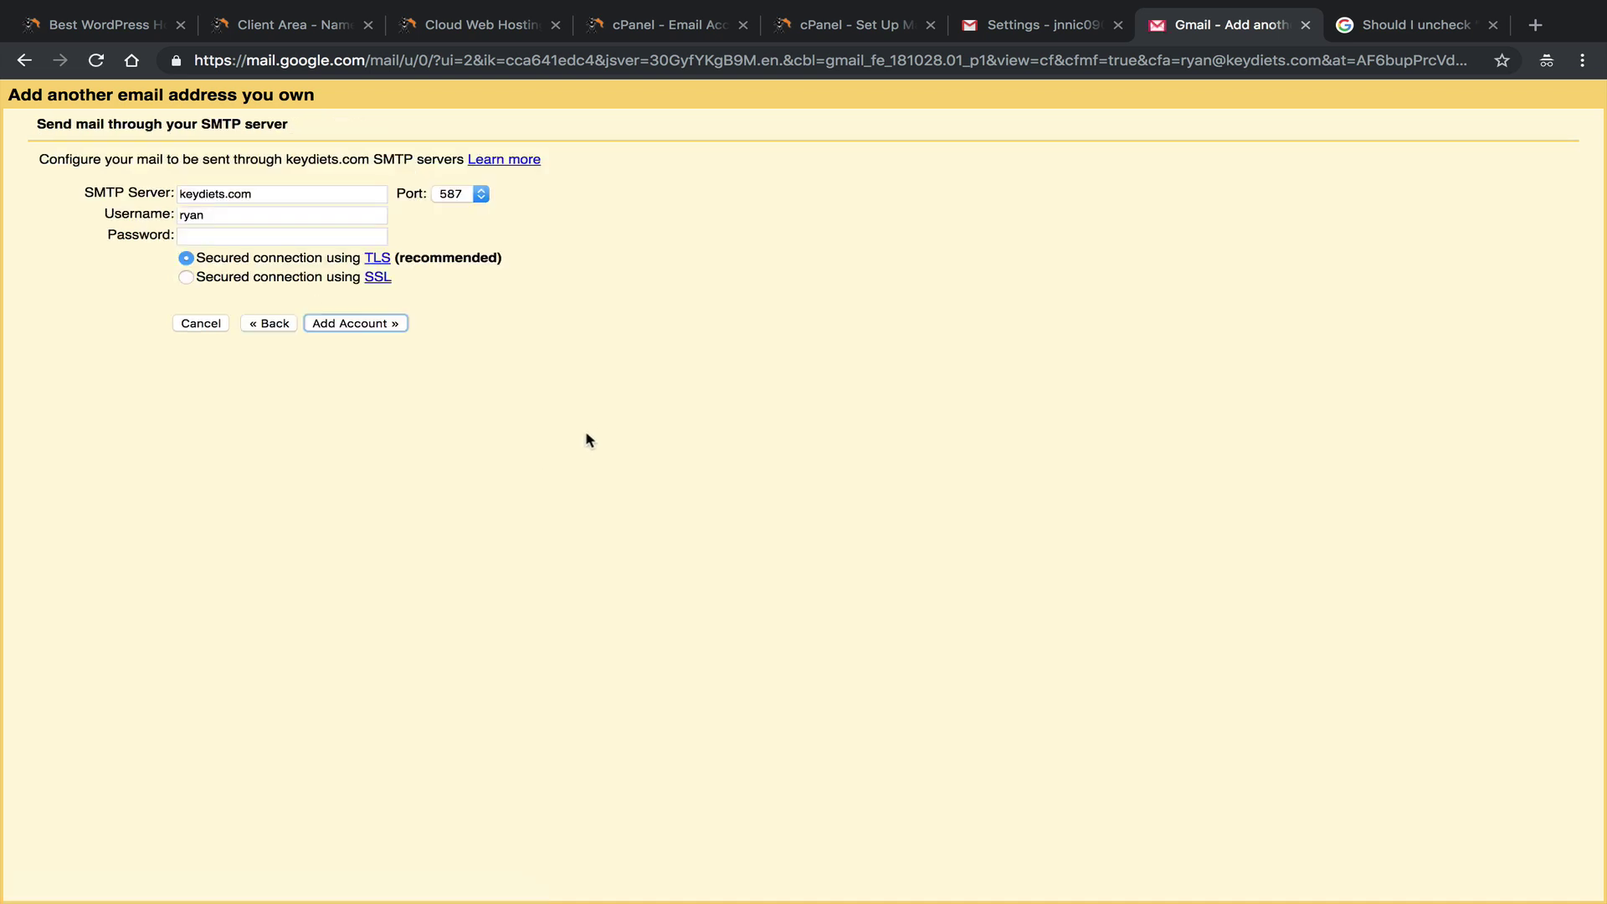
click(830, 27)
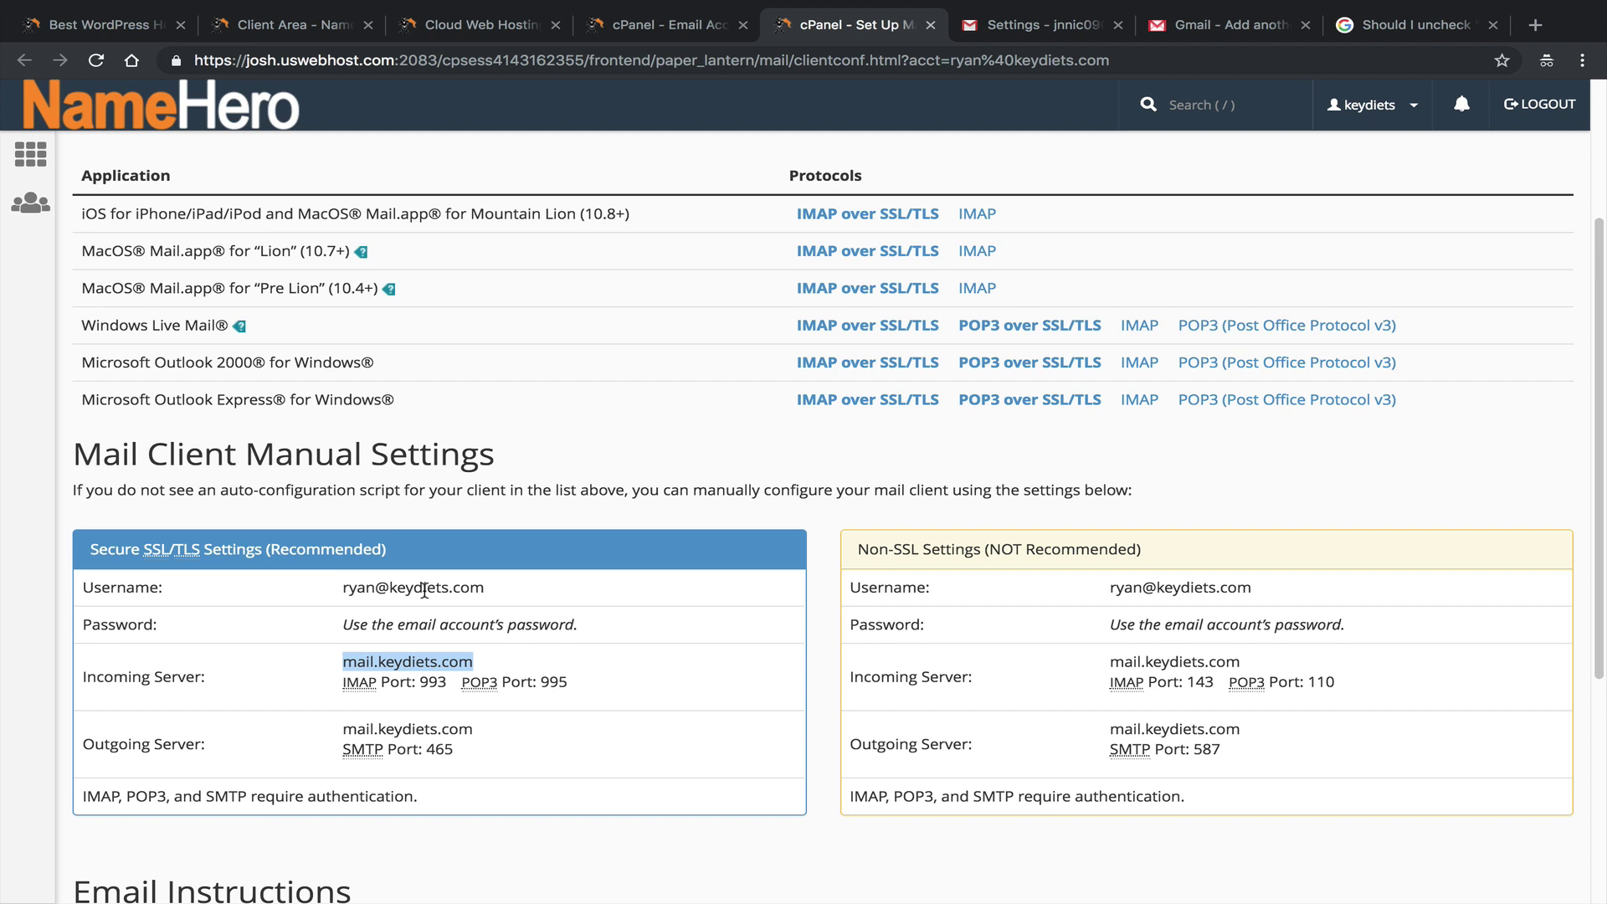
click(92, 745)
drag(474, 729, 337, 738)
right_click(381, 725)
click(418, 760)
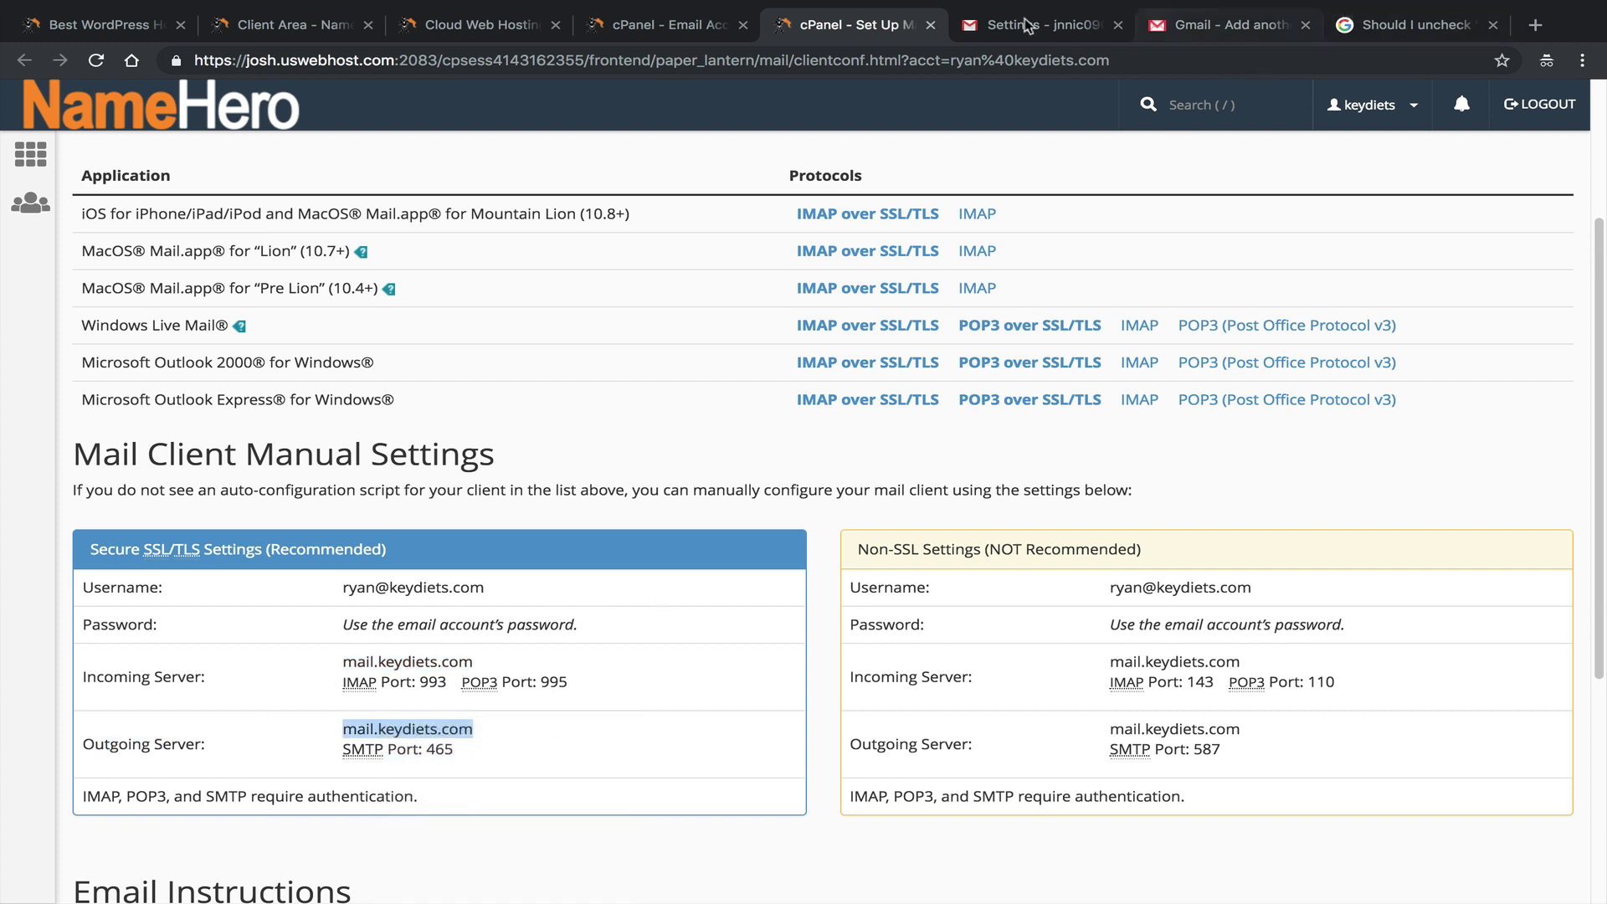
click(1212, 25)
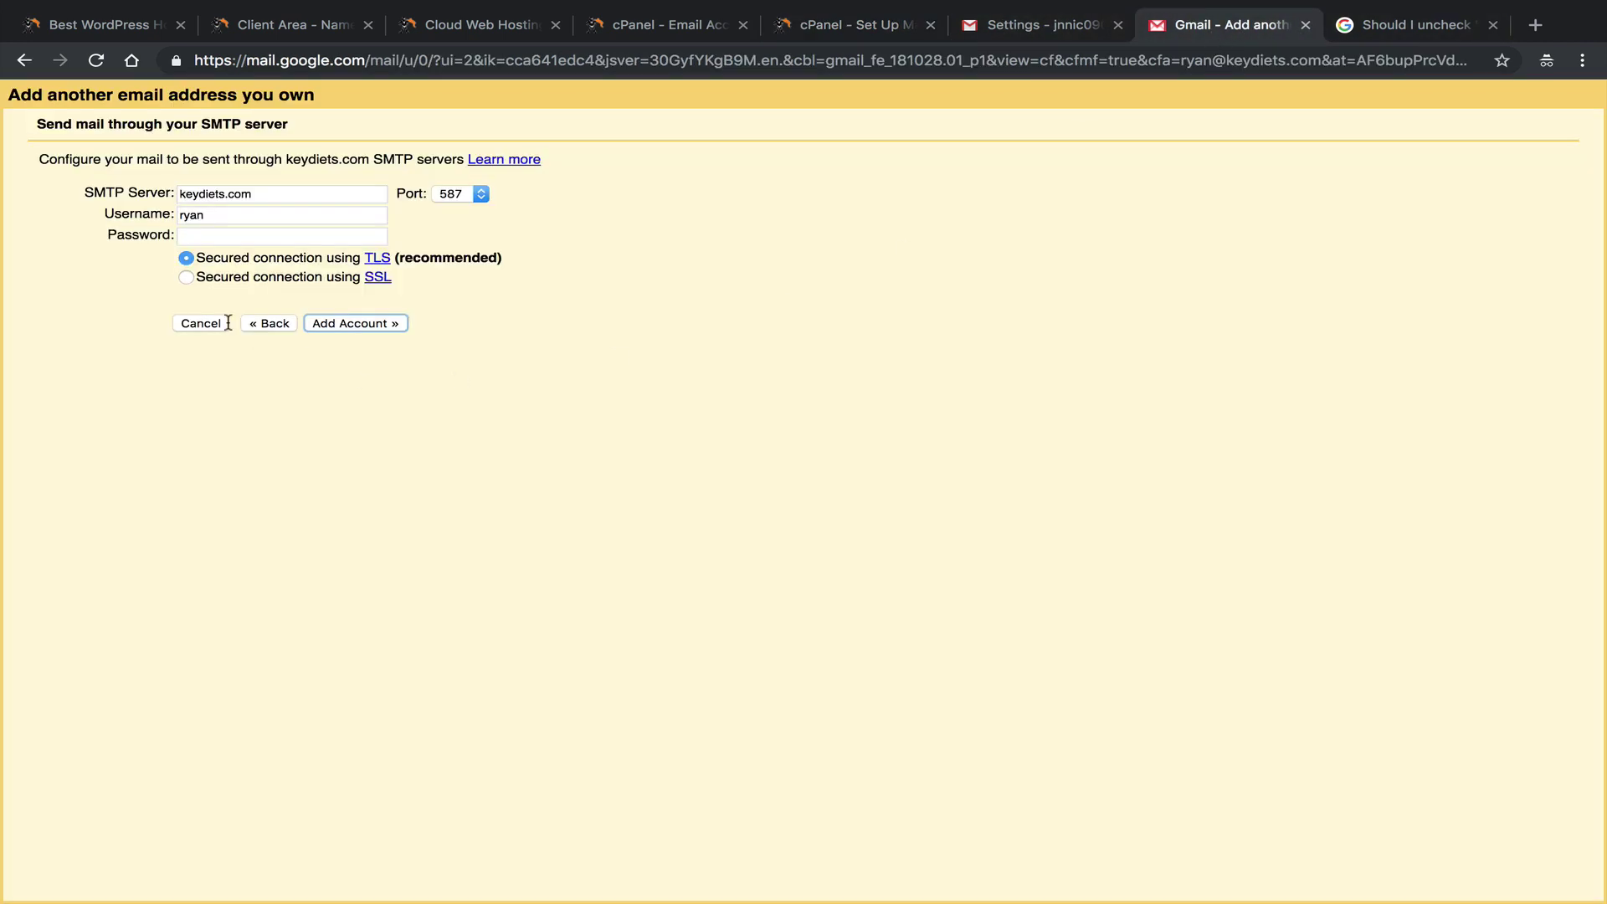
click(220, 243)
triple_click(266, 193)
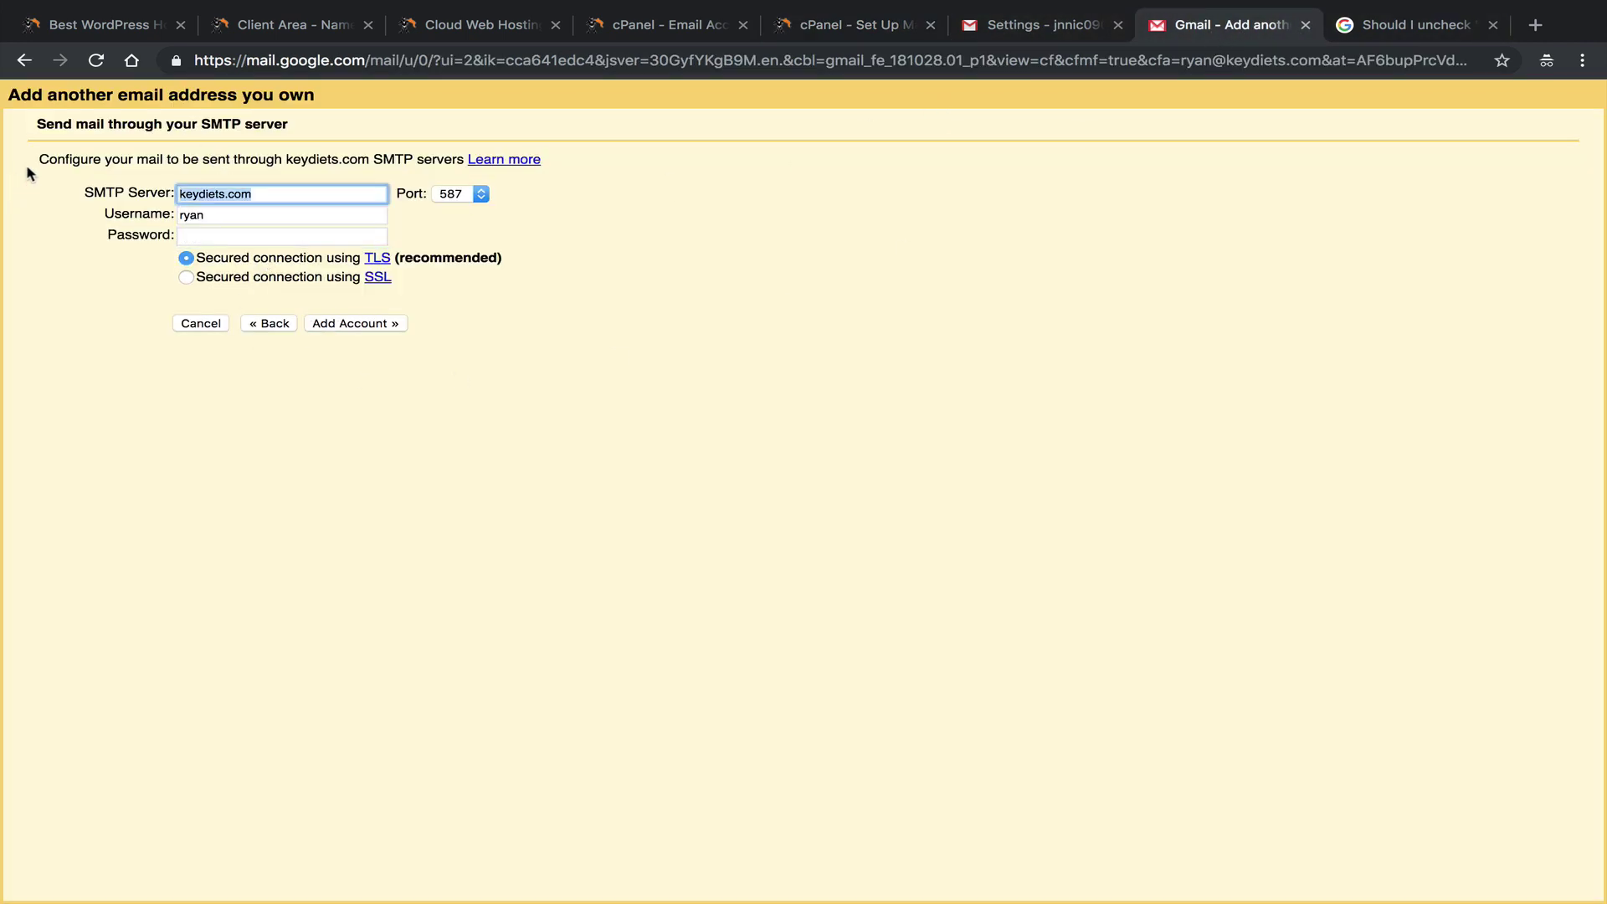
right_click(231, 183)
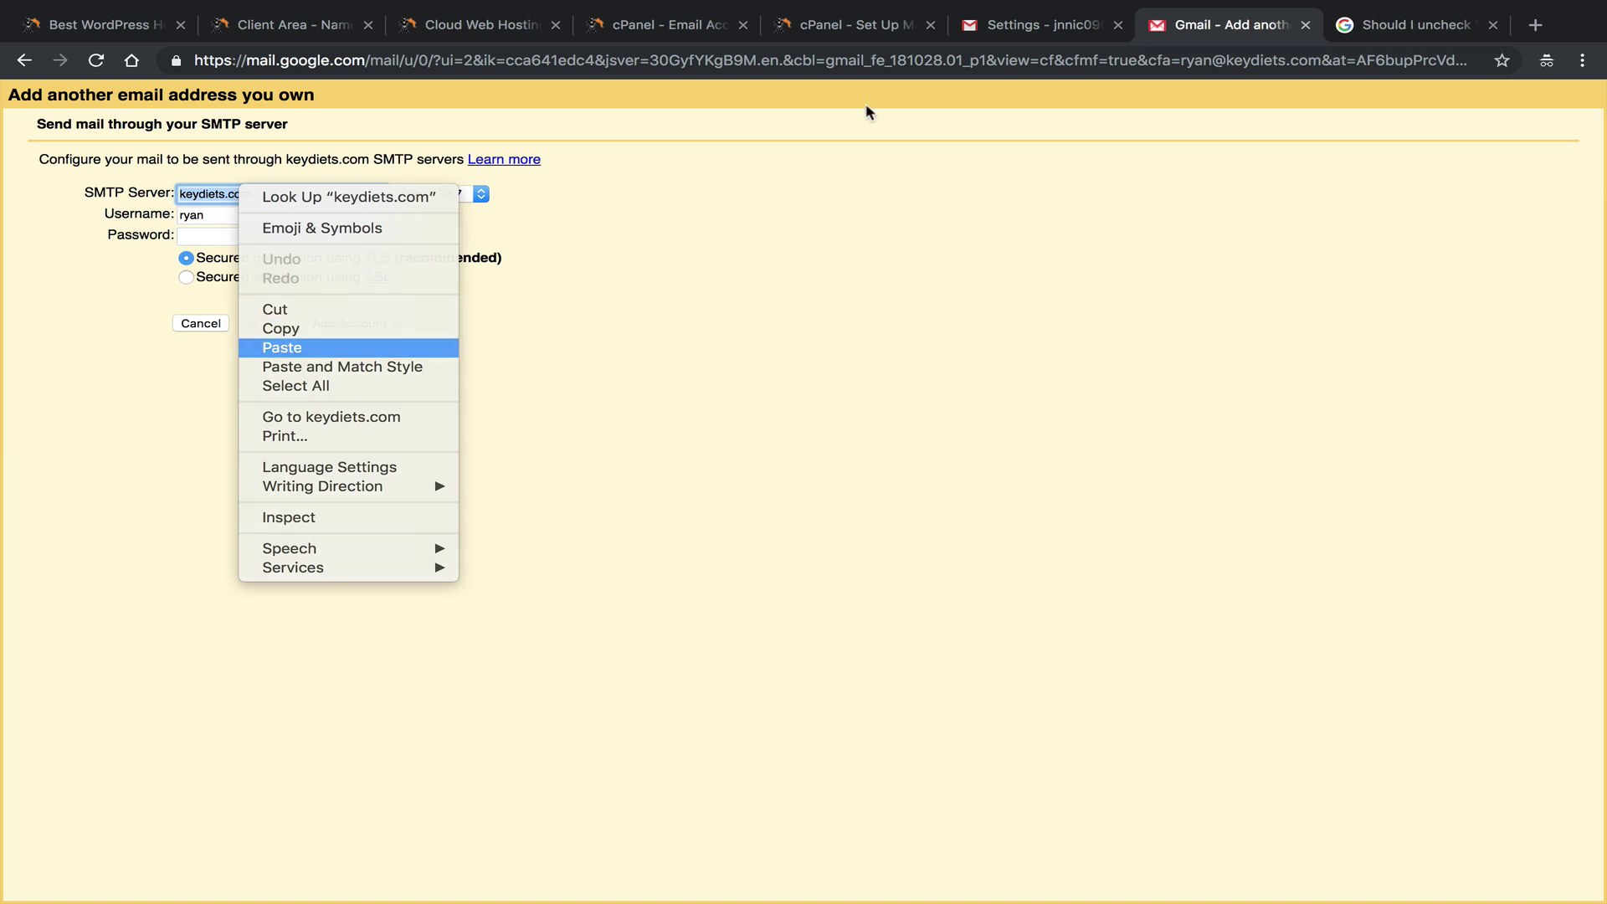
click(369, 347)
Set the SMTP port to 465 and remove the leading space from the server name.
click(803, 30)
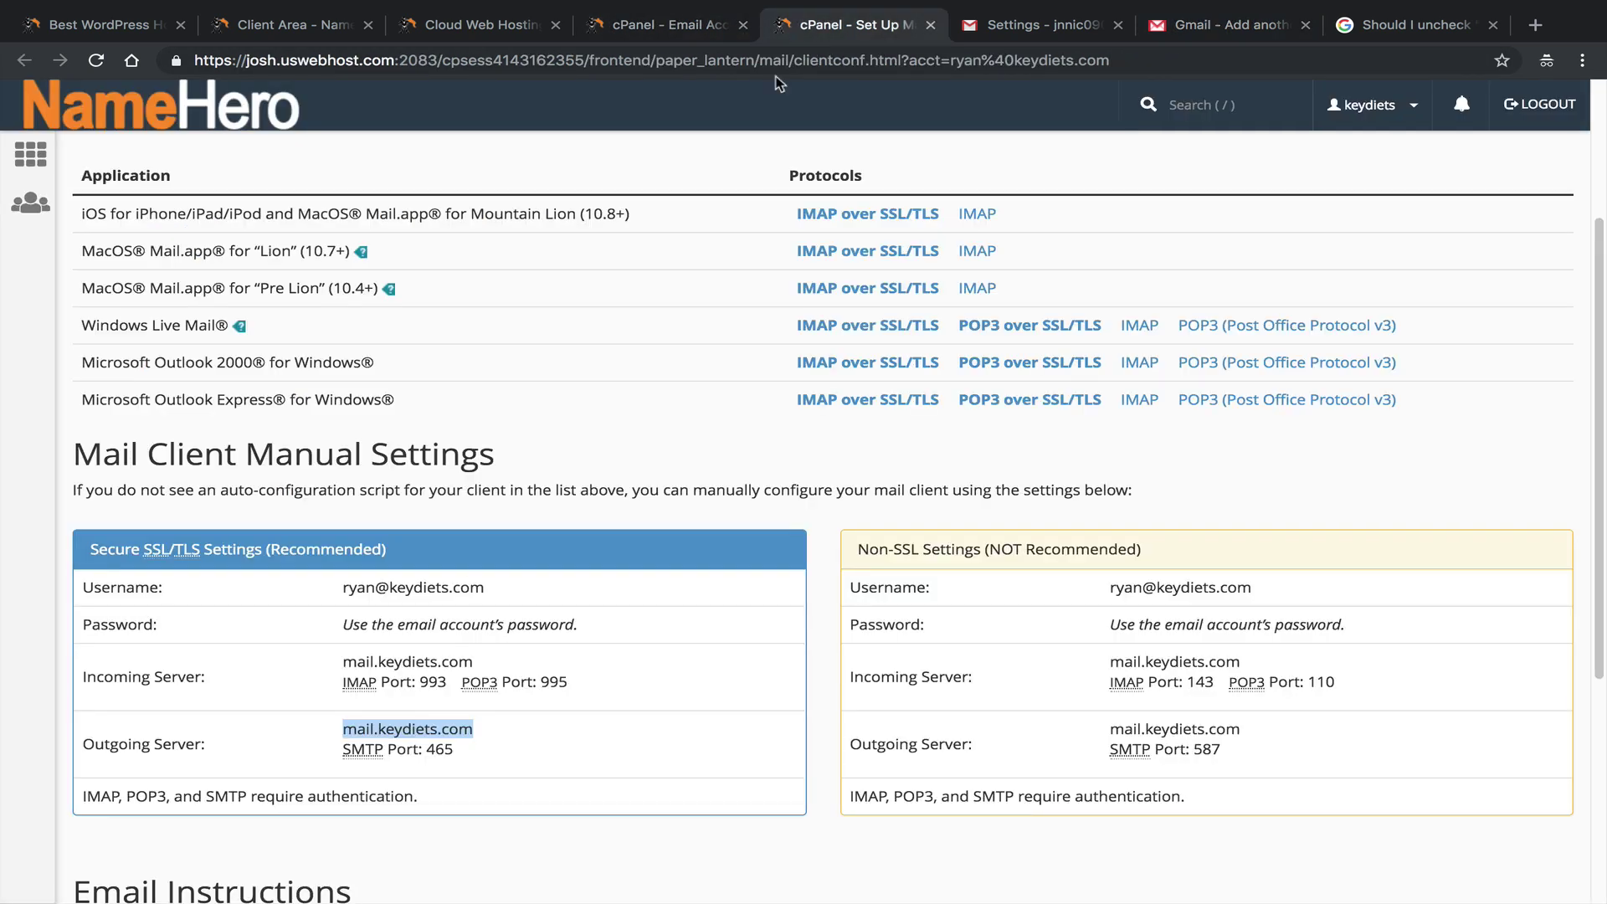
click(1218, 25)
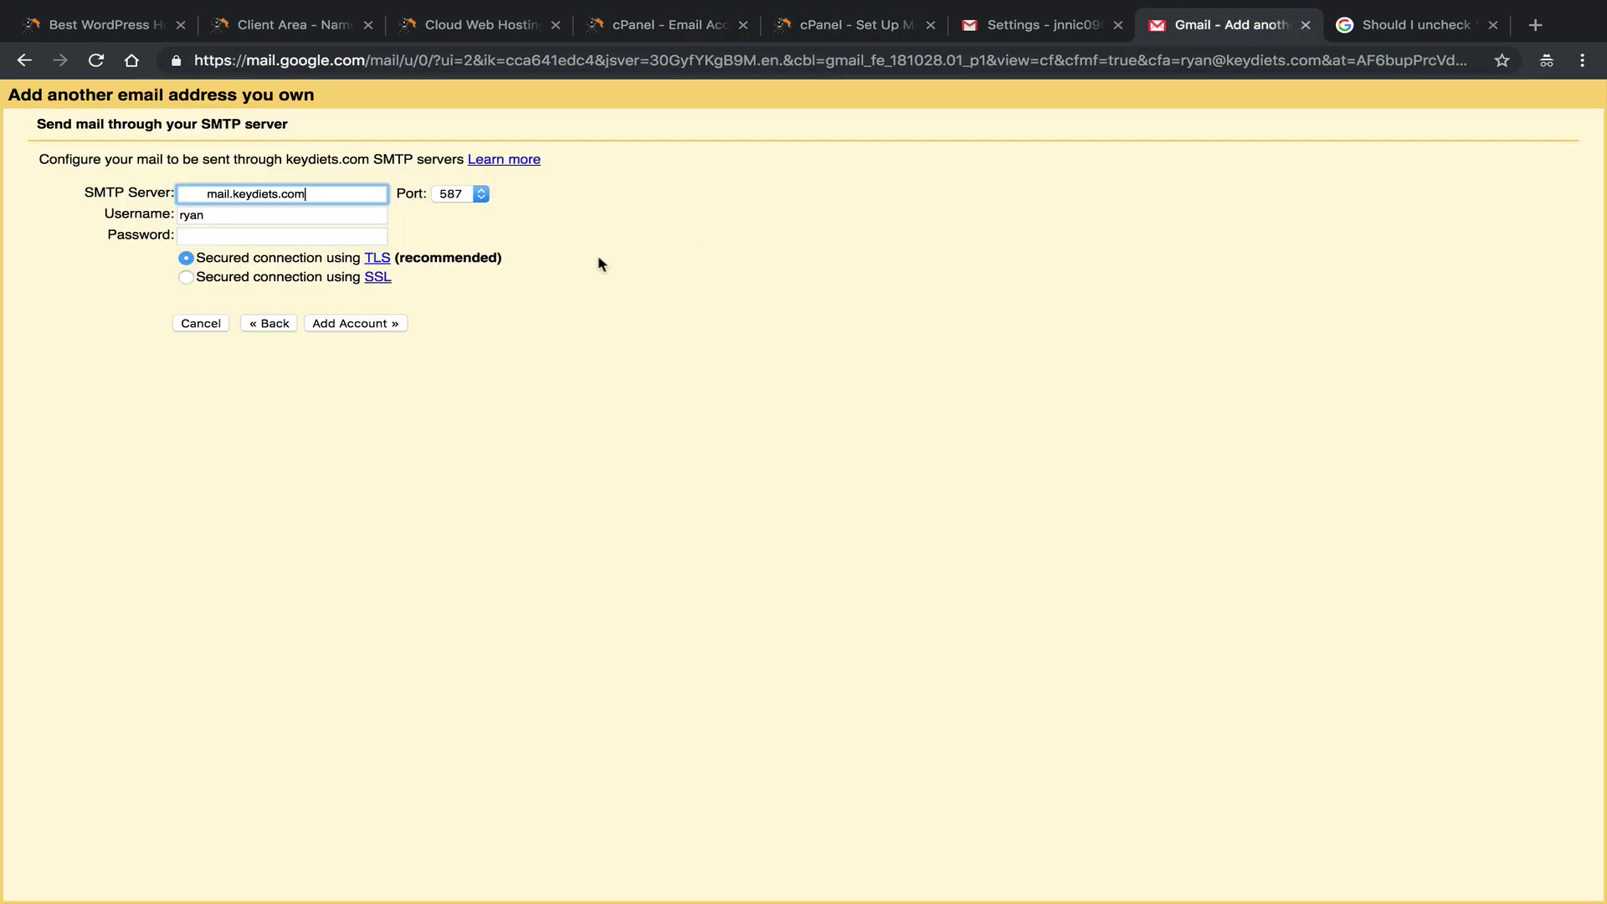
click(481, 195)
click(451, 172)
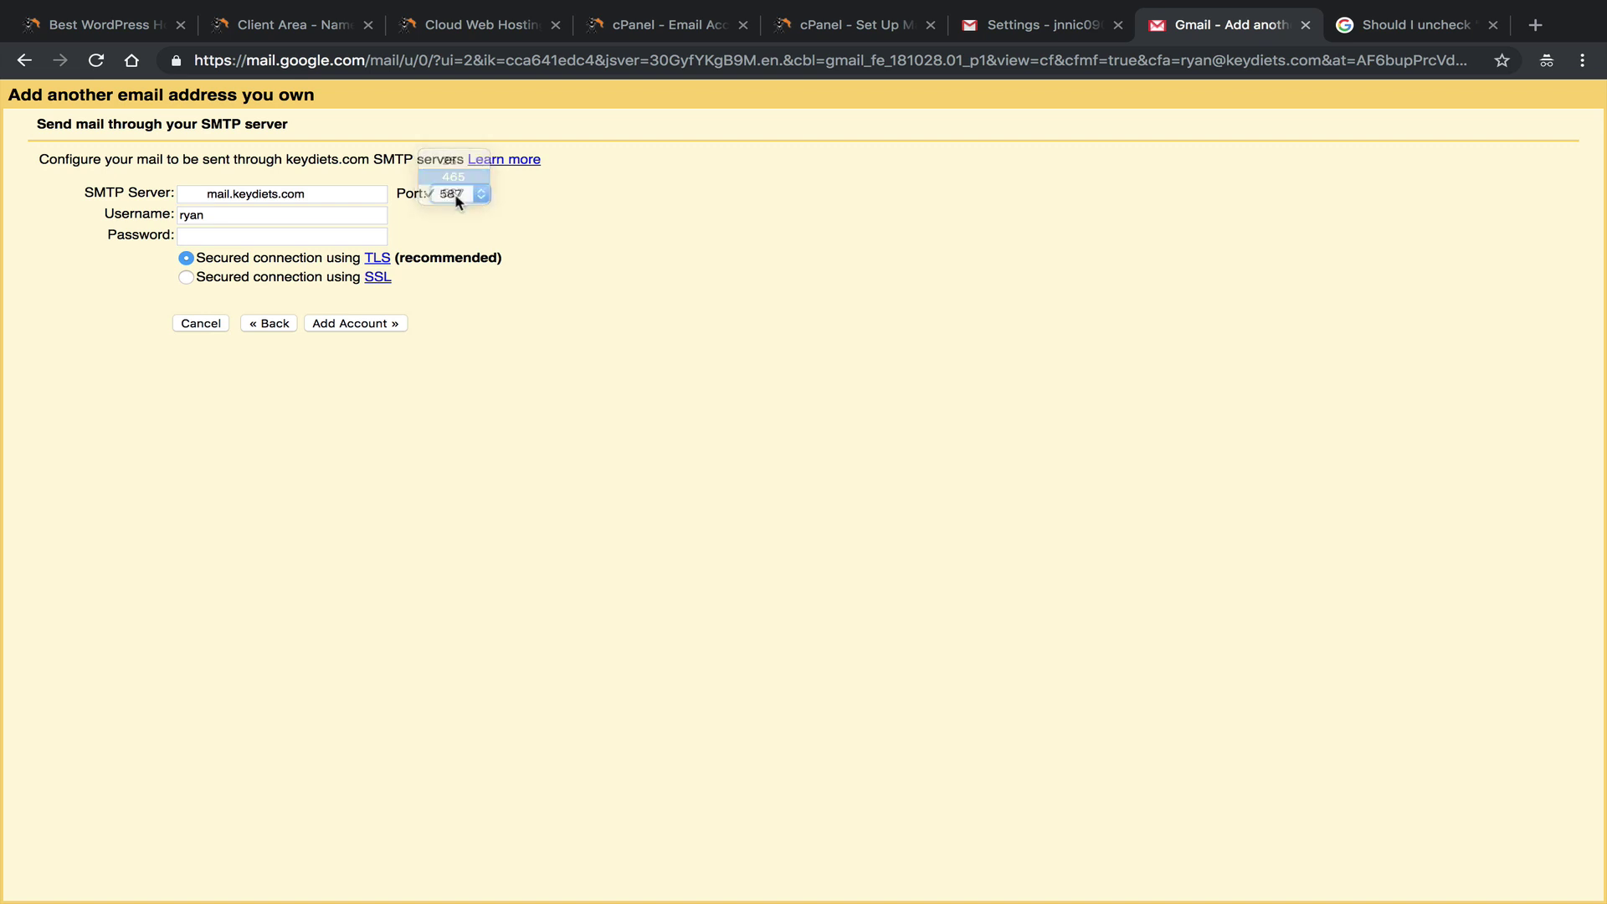
click(208, 193)
key(BackSpace)
key(BackSpace)
key(BackSpace)
key(BackSpace)
key(BackSpace)
key(BackSpace)
key(BackSpace)
key(BackSpace)
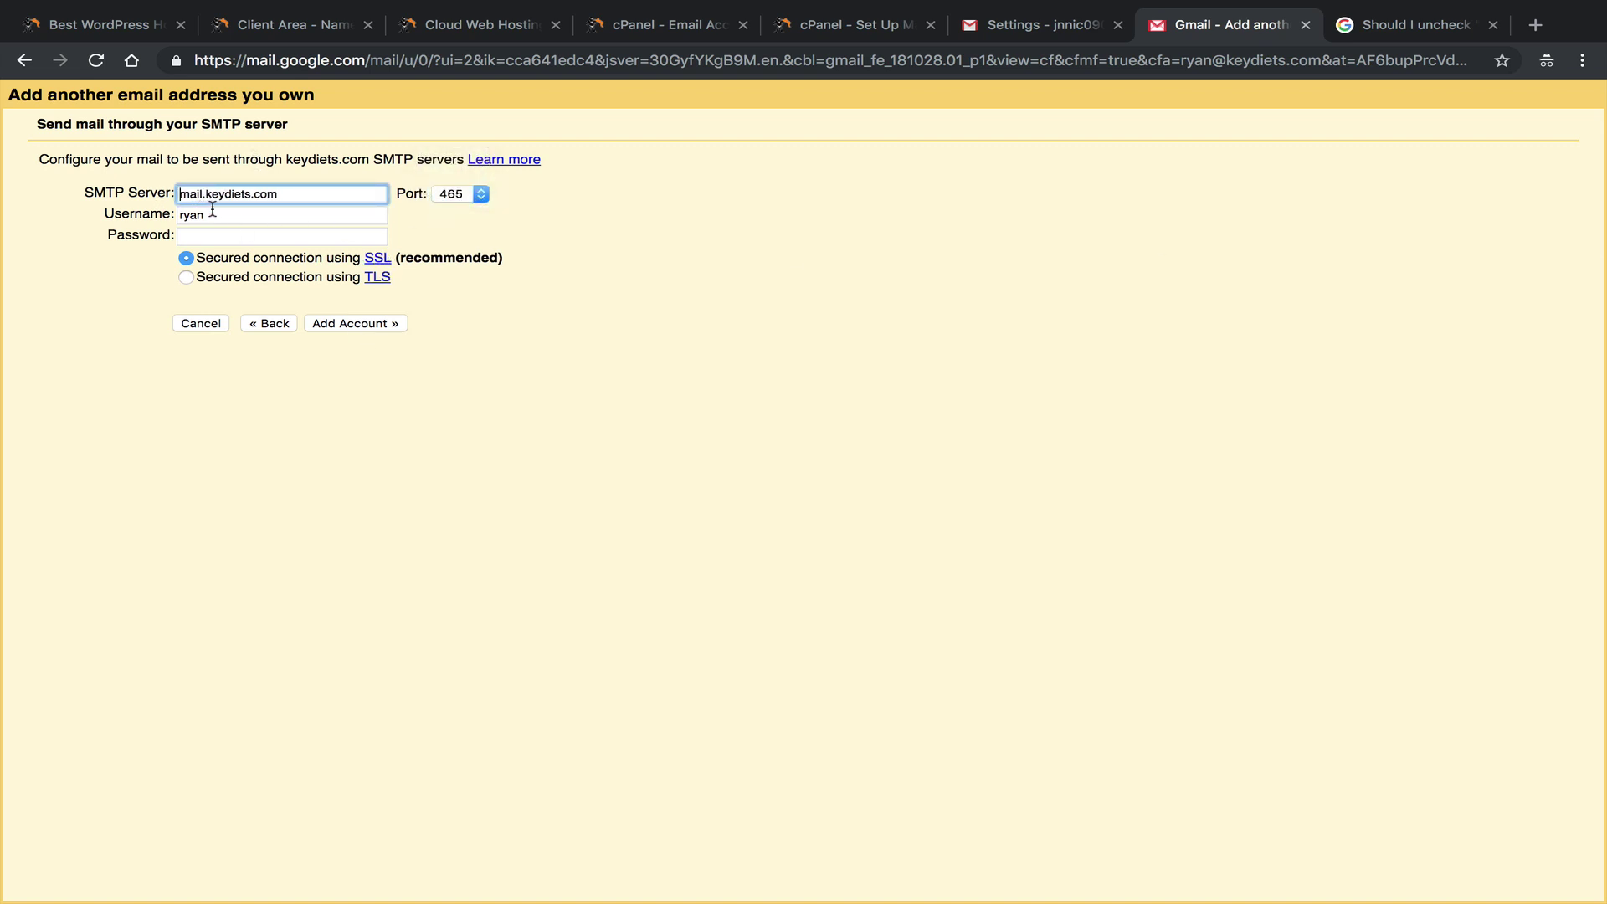
Complete the username as the full keydiets.com address and paste the account password.
click(224, 216)
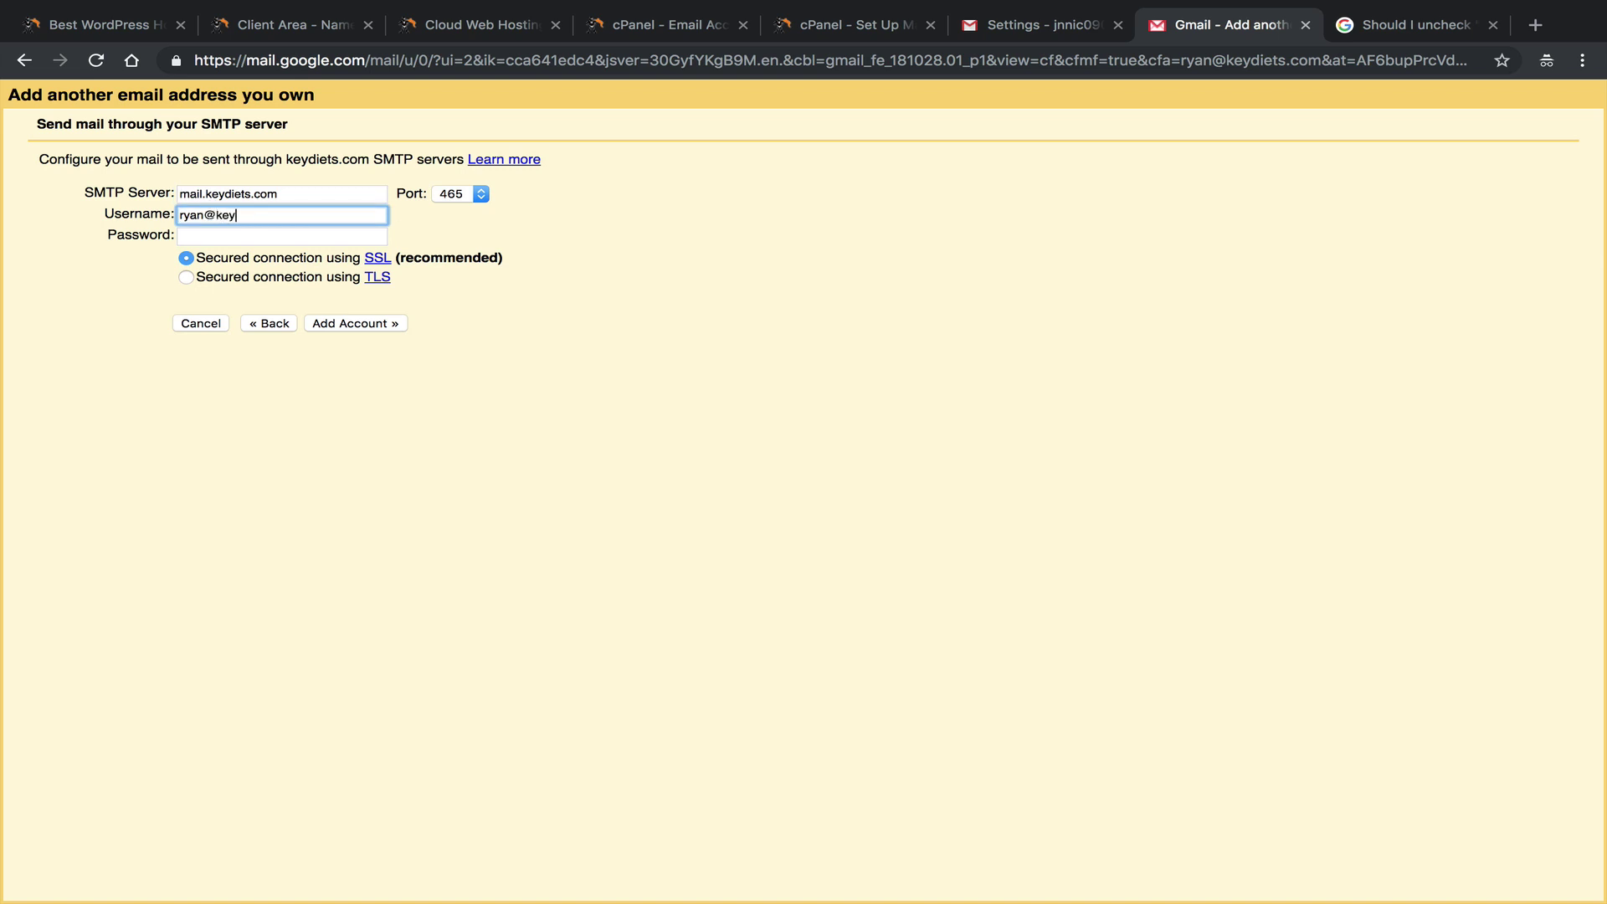
text(@keydiets.com)
key(super+Tab)
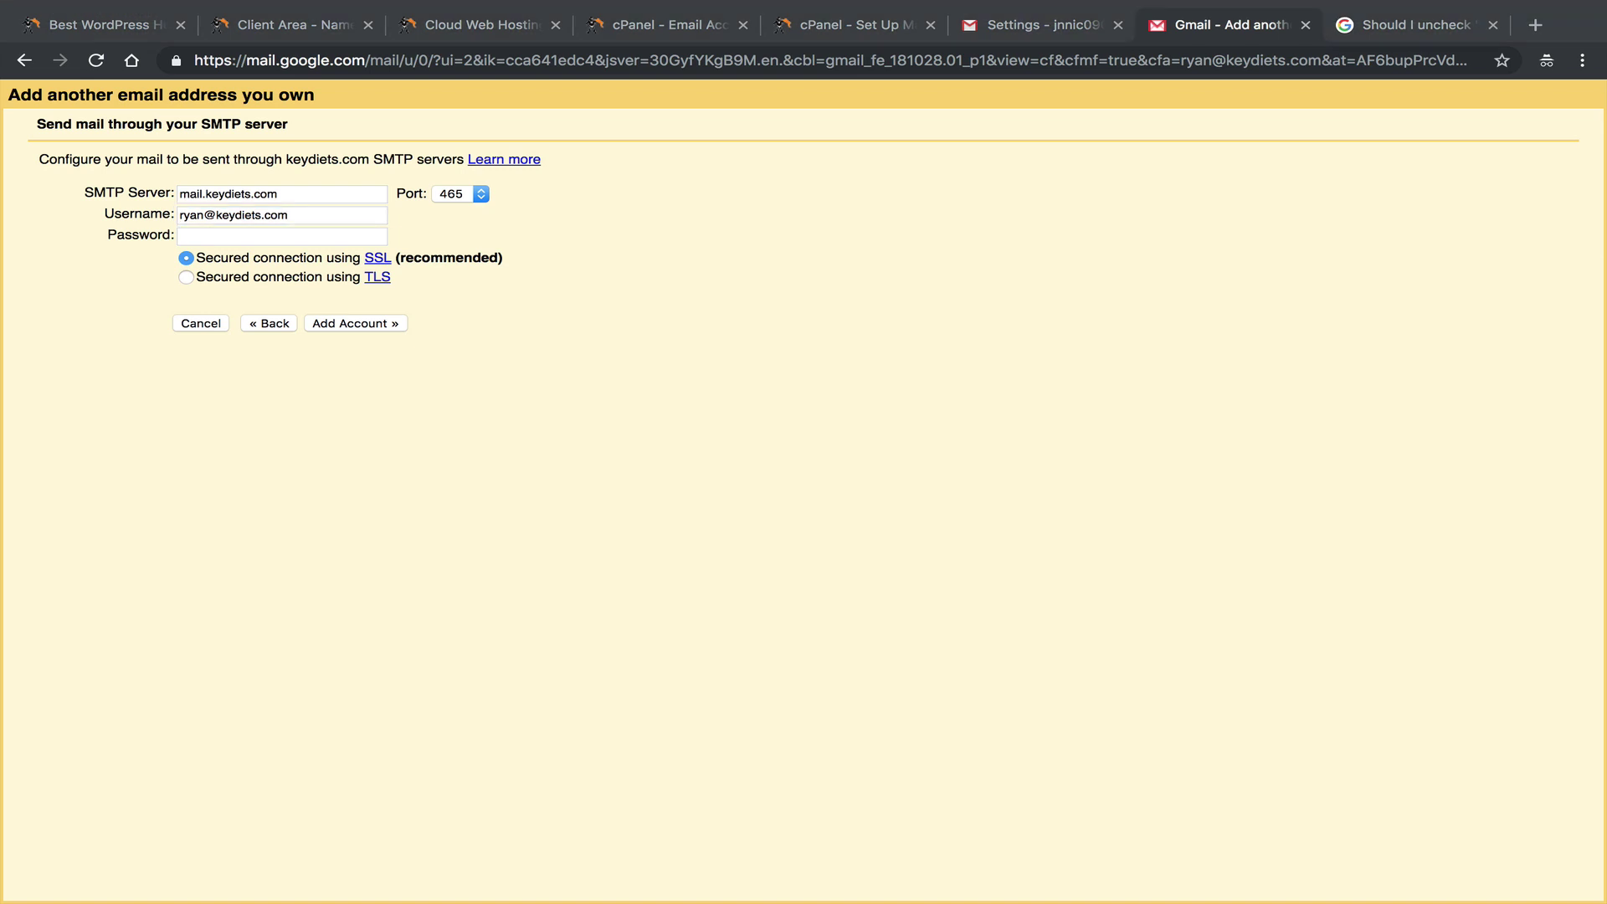
key(super+Tab)
click(322, 235)
right_click(311, 235)
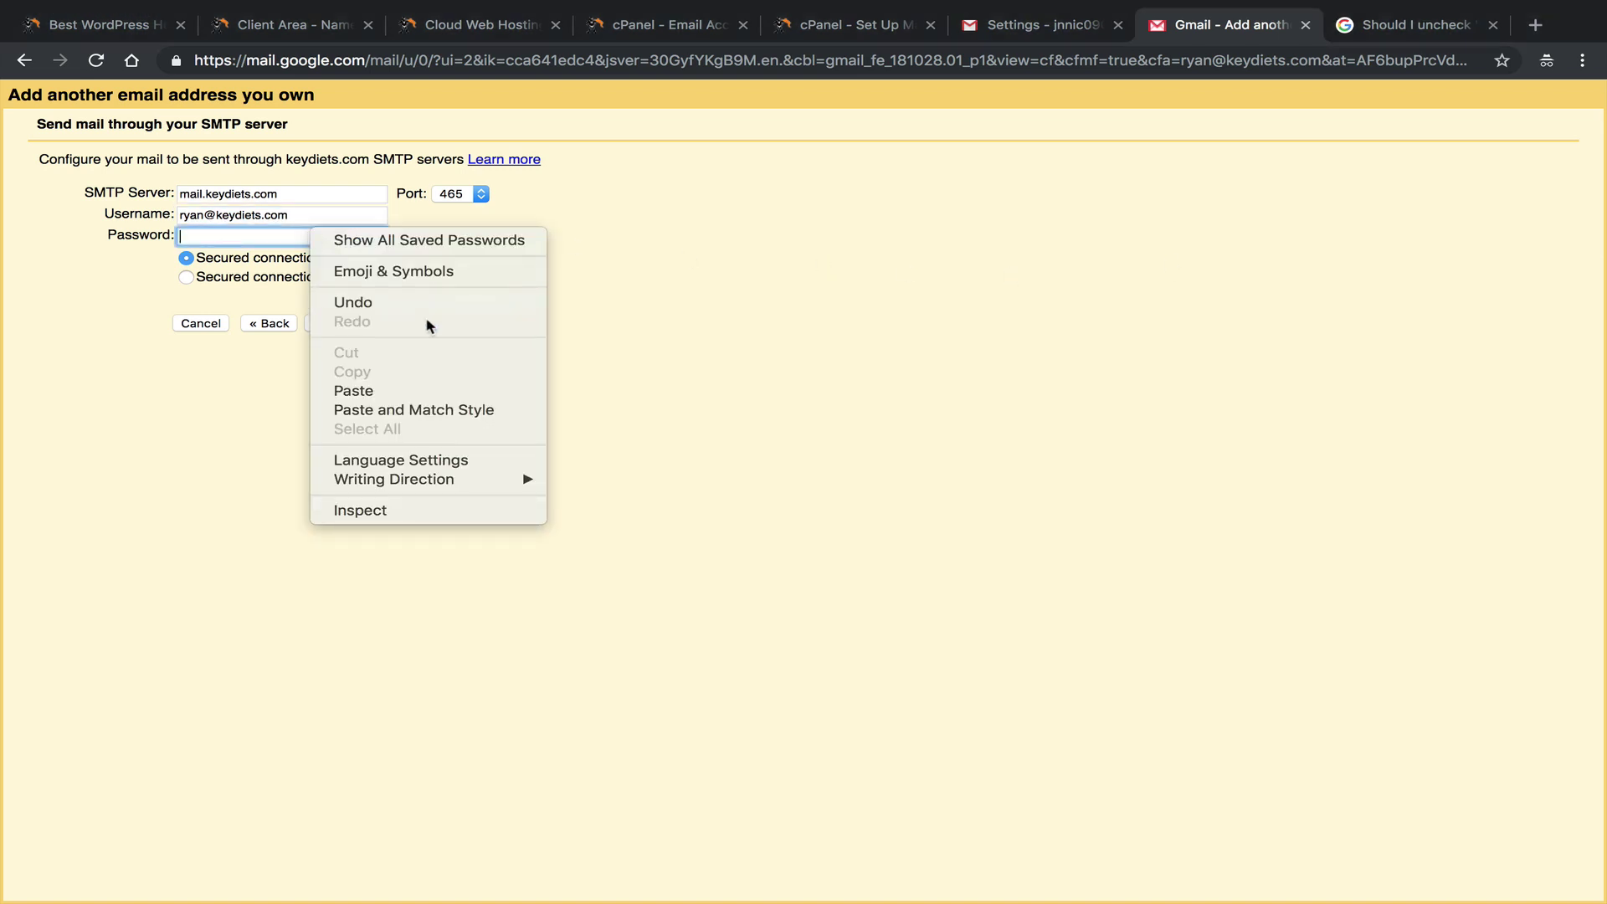
click(435, 391)
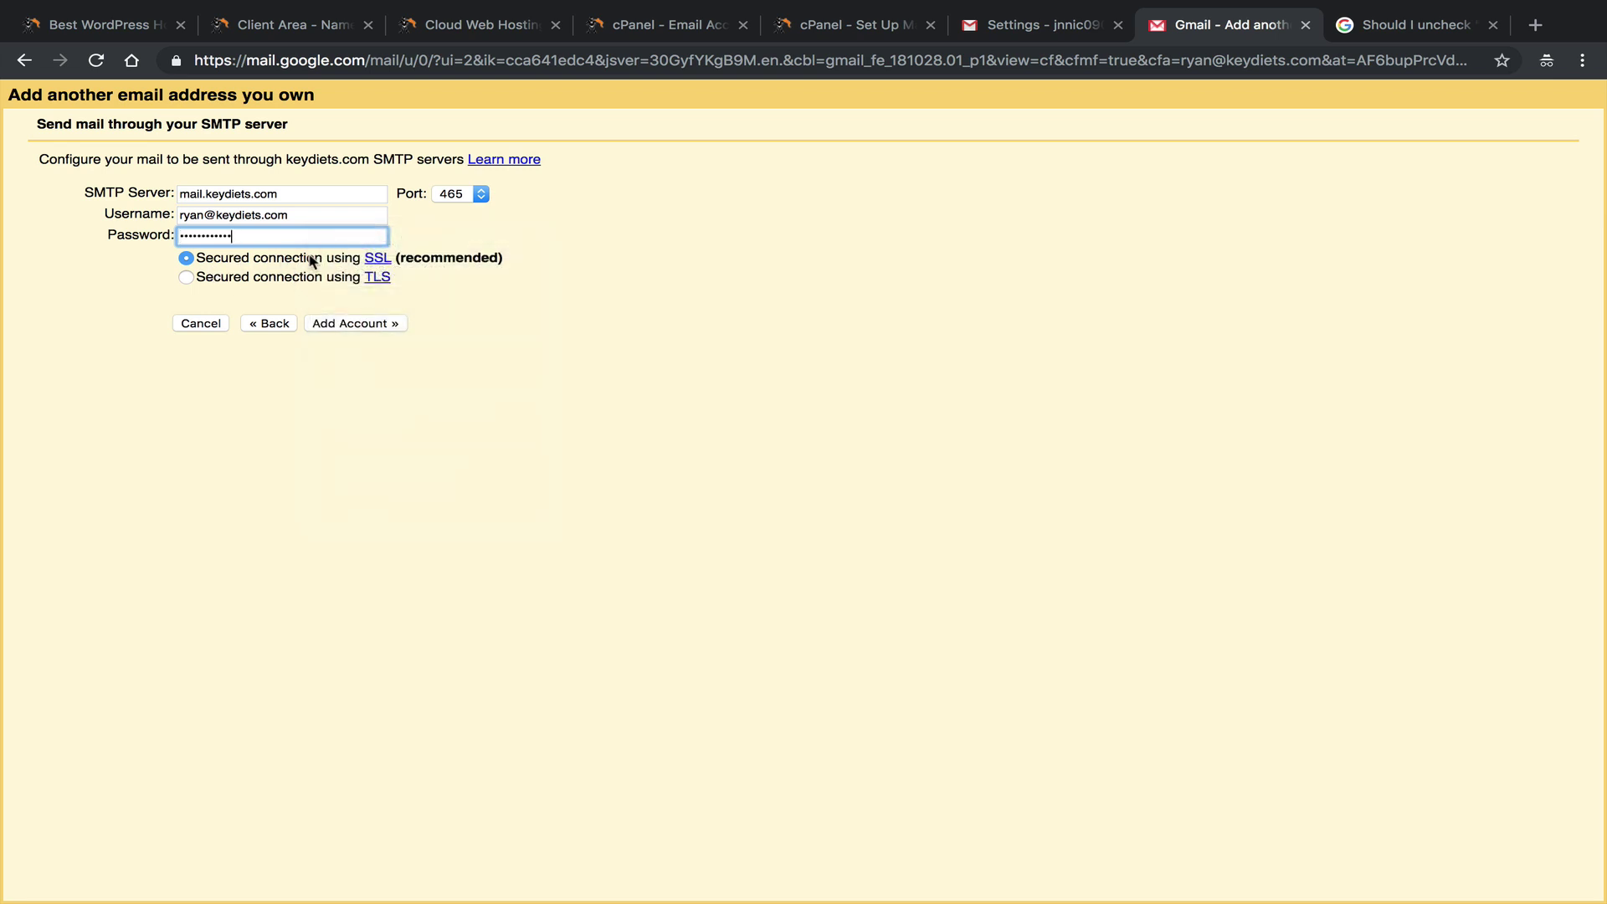
click(845, 25)
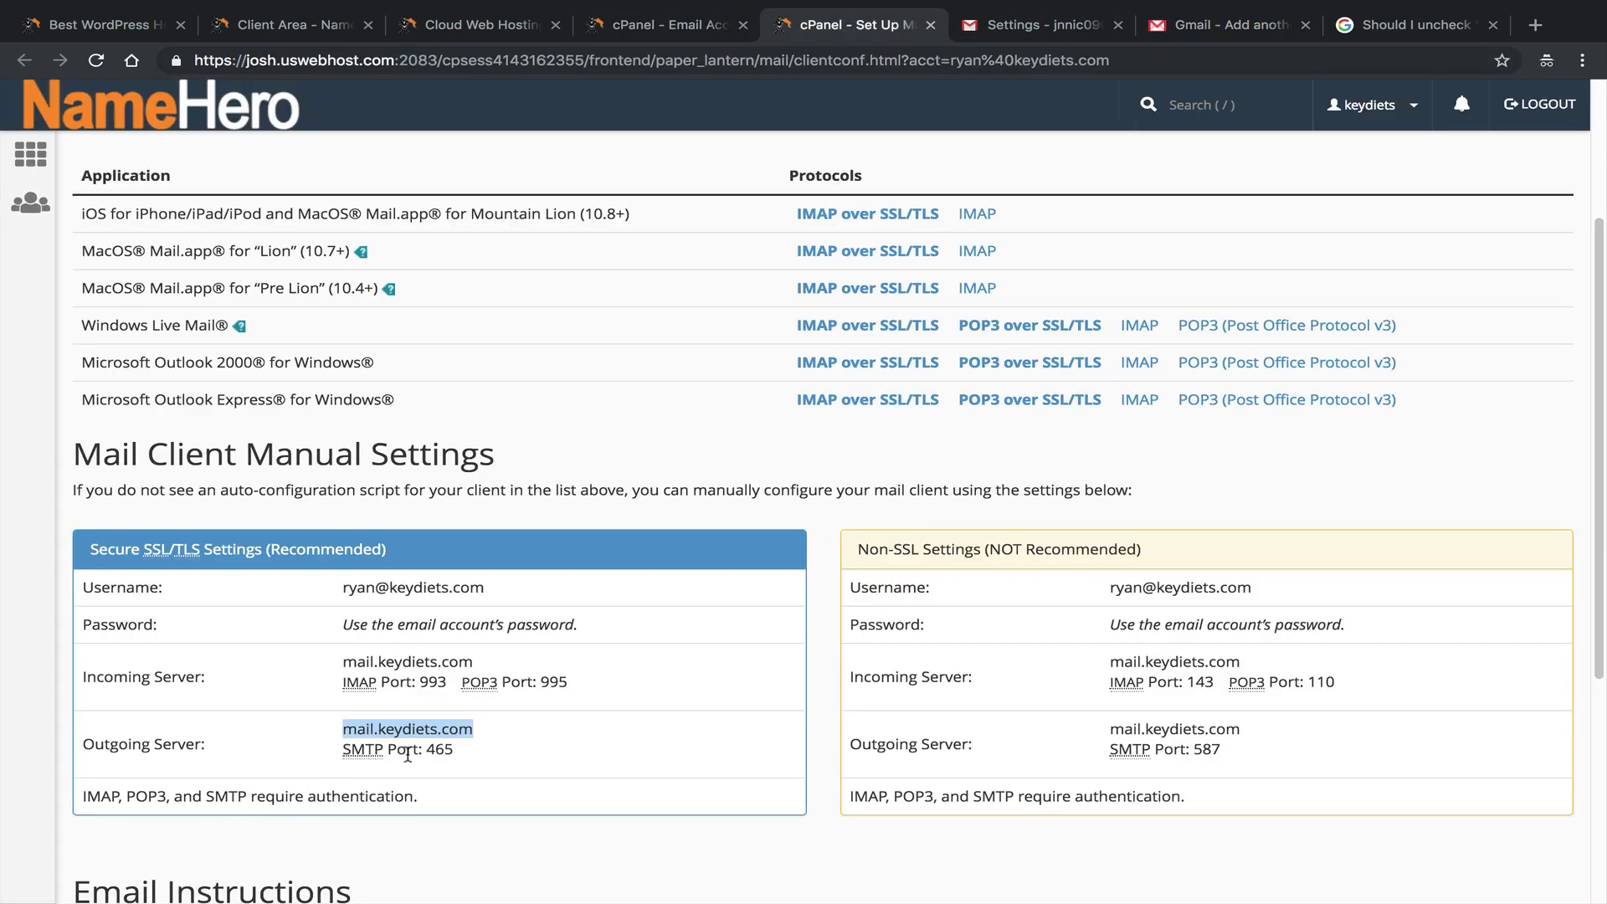
click(1247, 27)
Submit the SMTP details to add the send-as address, then go to cPanel's email accounts page.
click(350, 325)
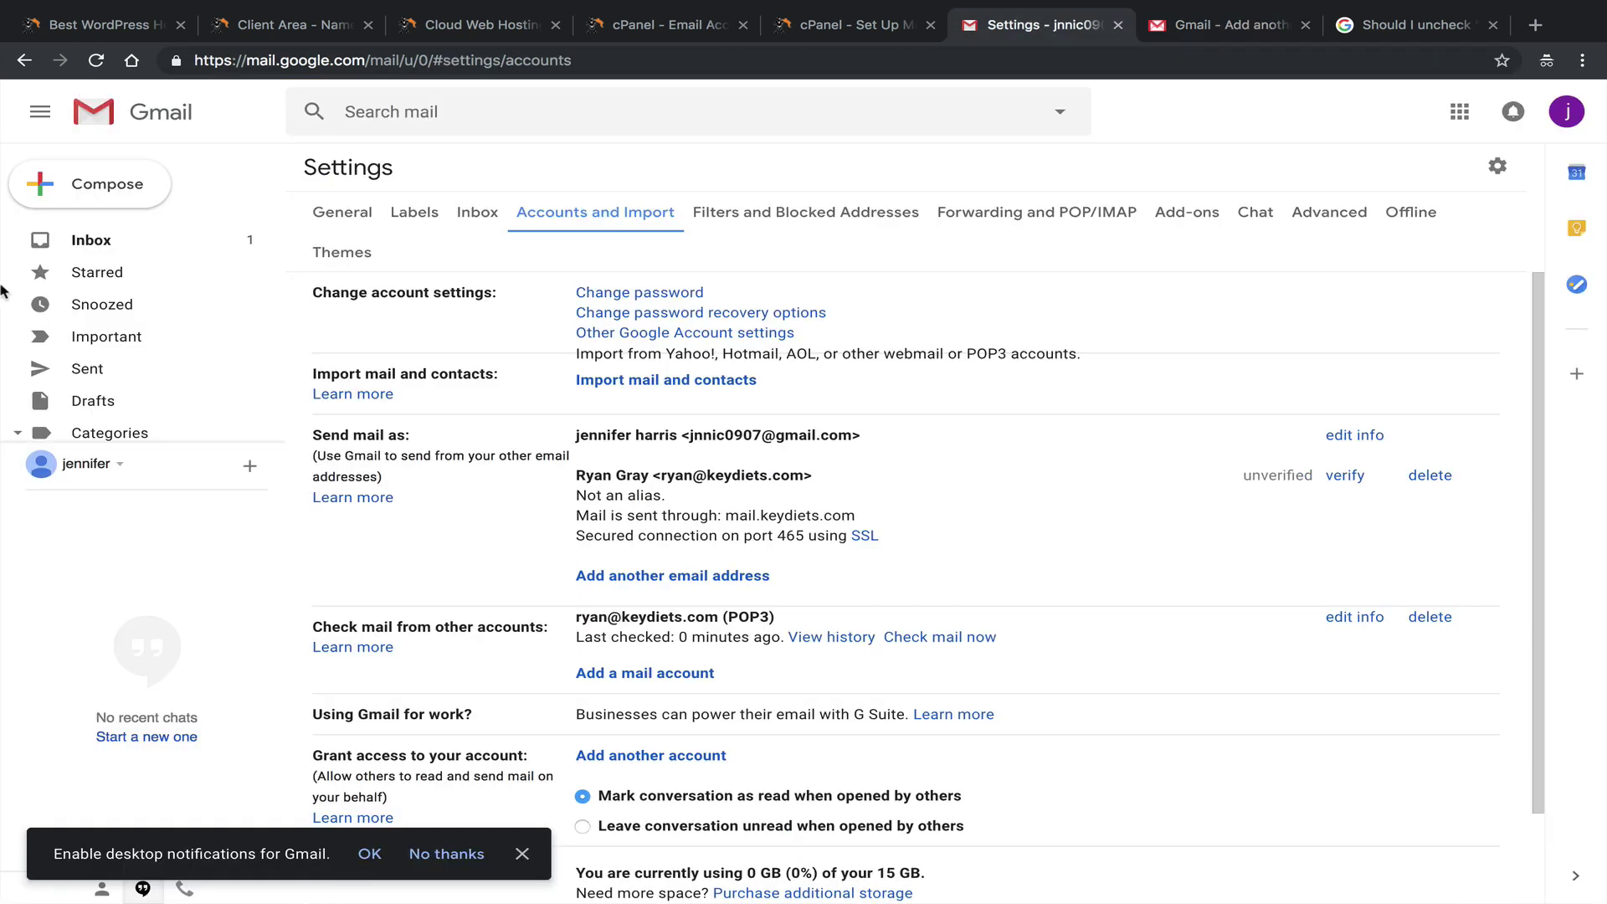
click(96, 241)
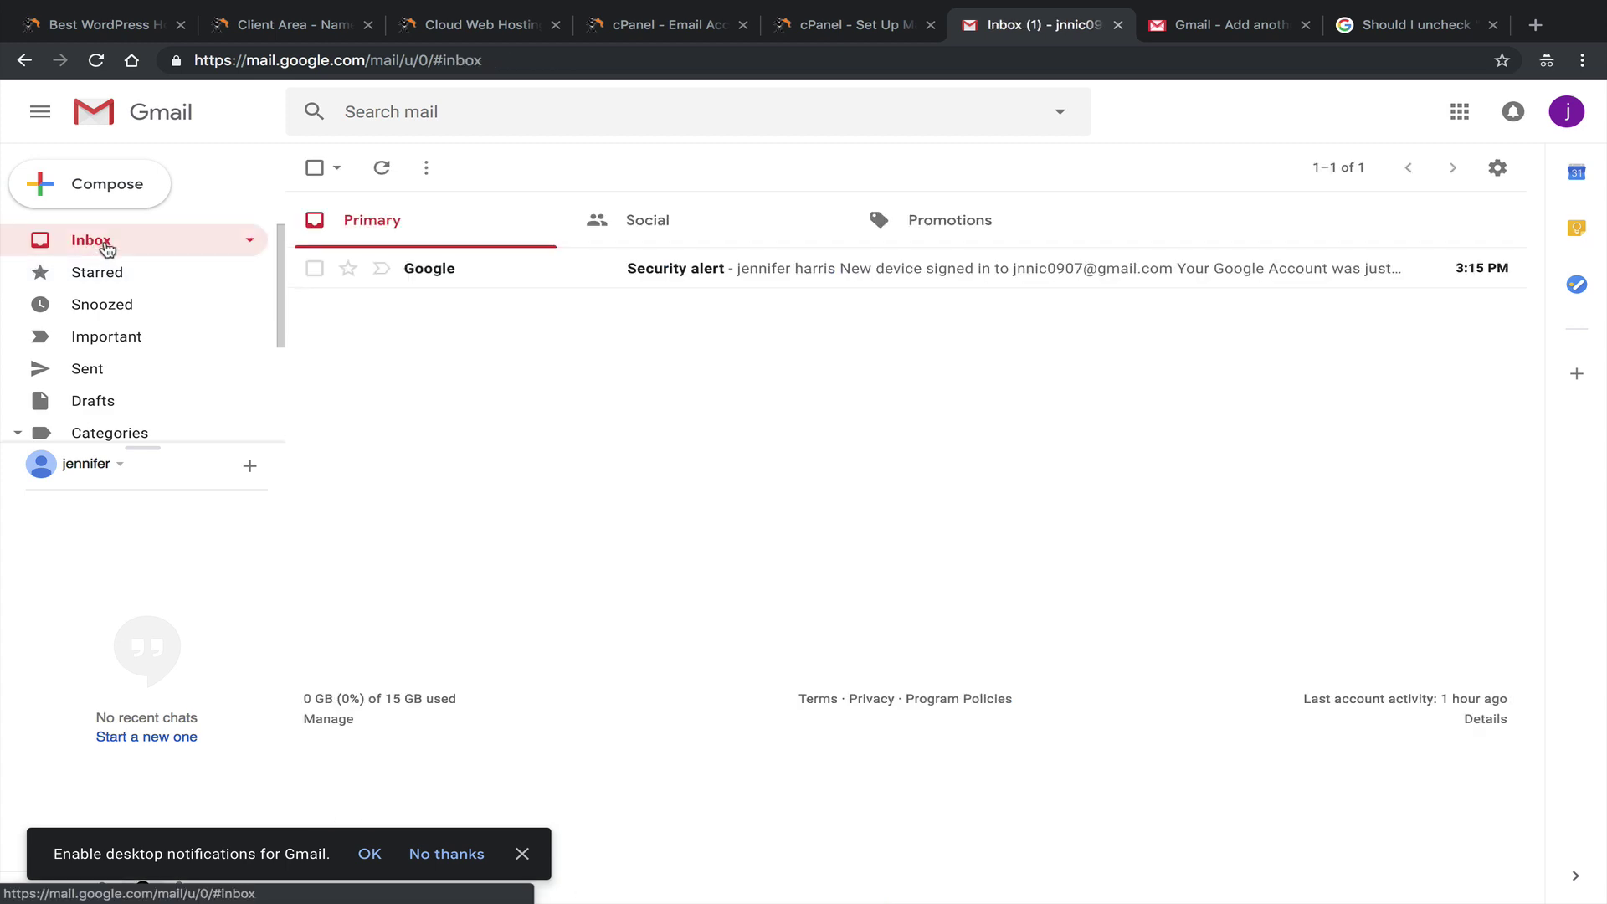
click(850, 25)
click(641, 30)
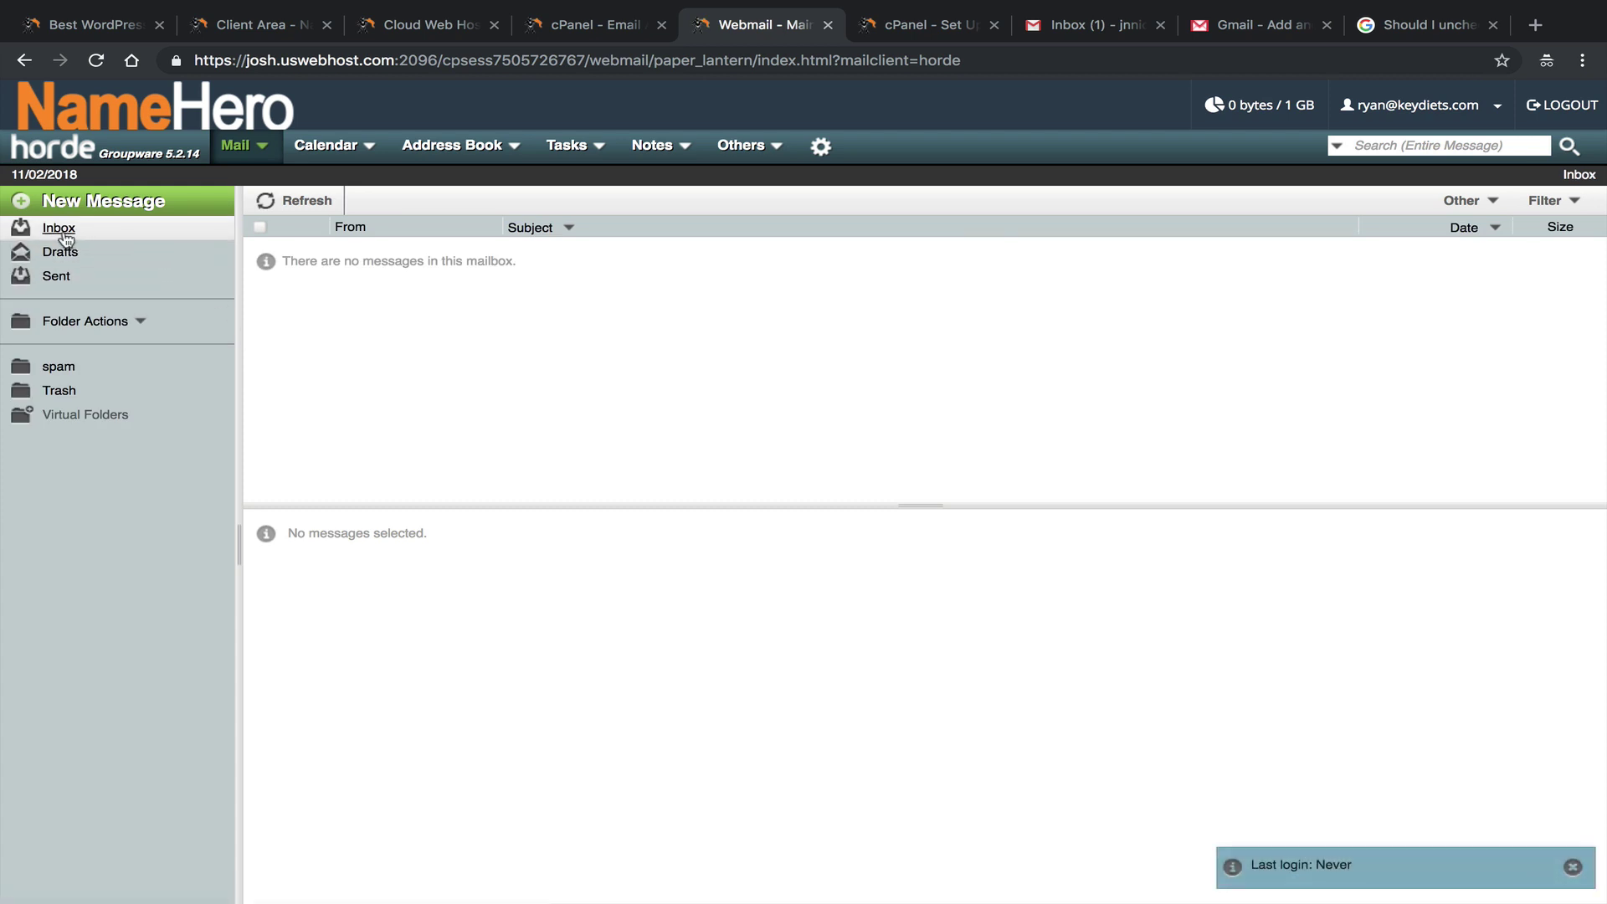
click(77, 369)
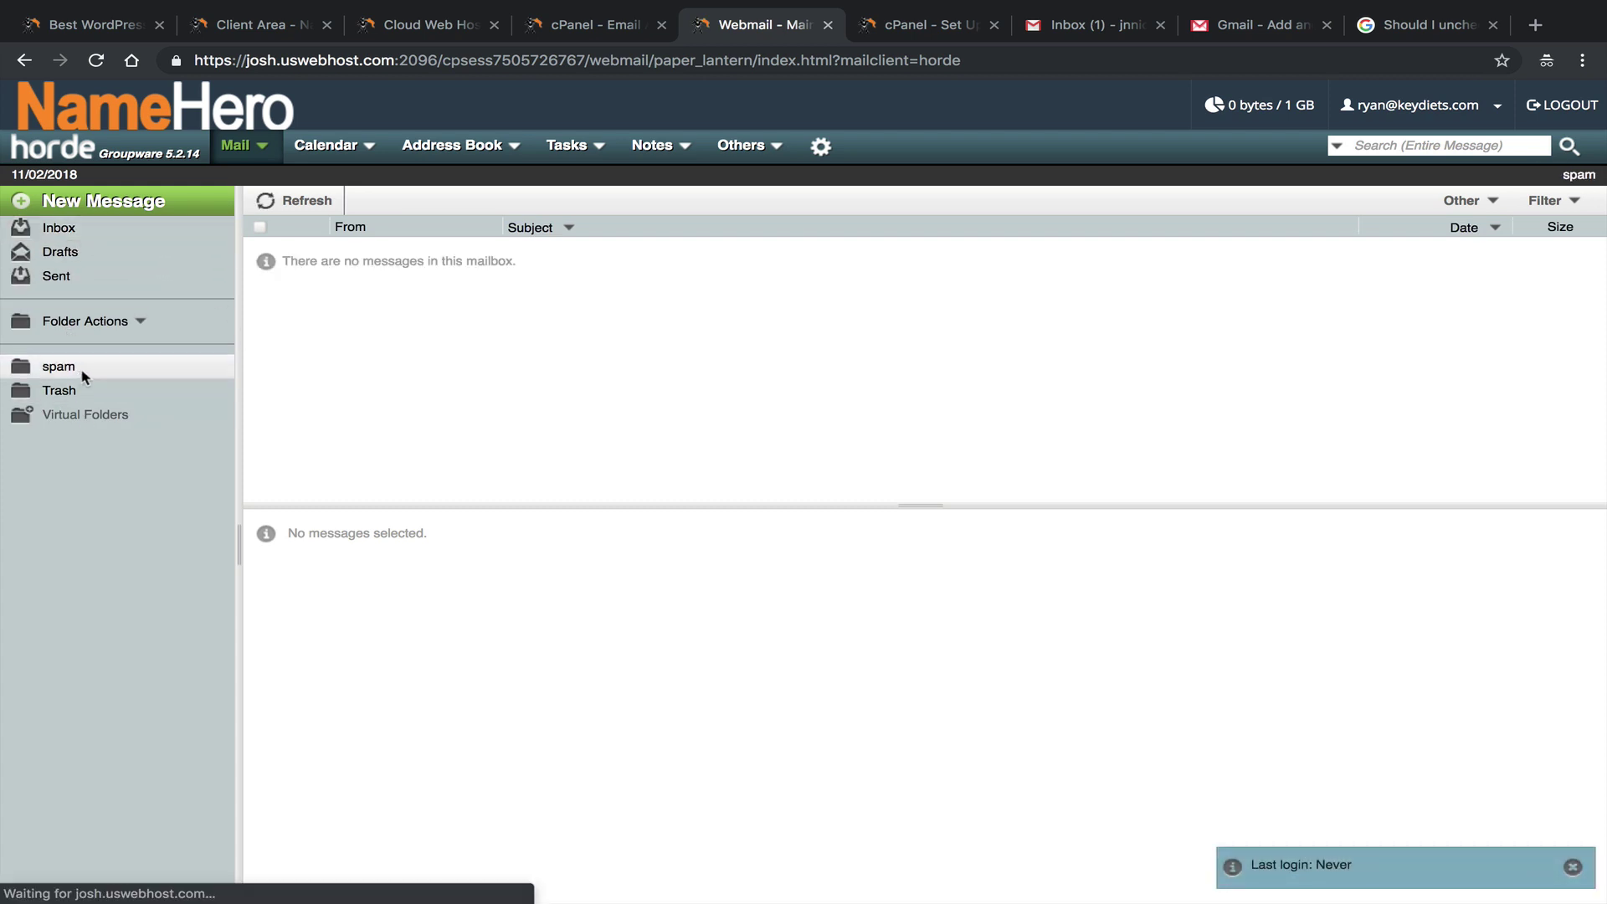
click(62, 227)
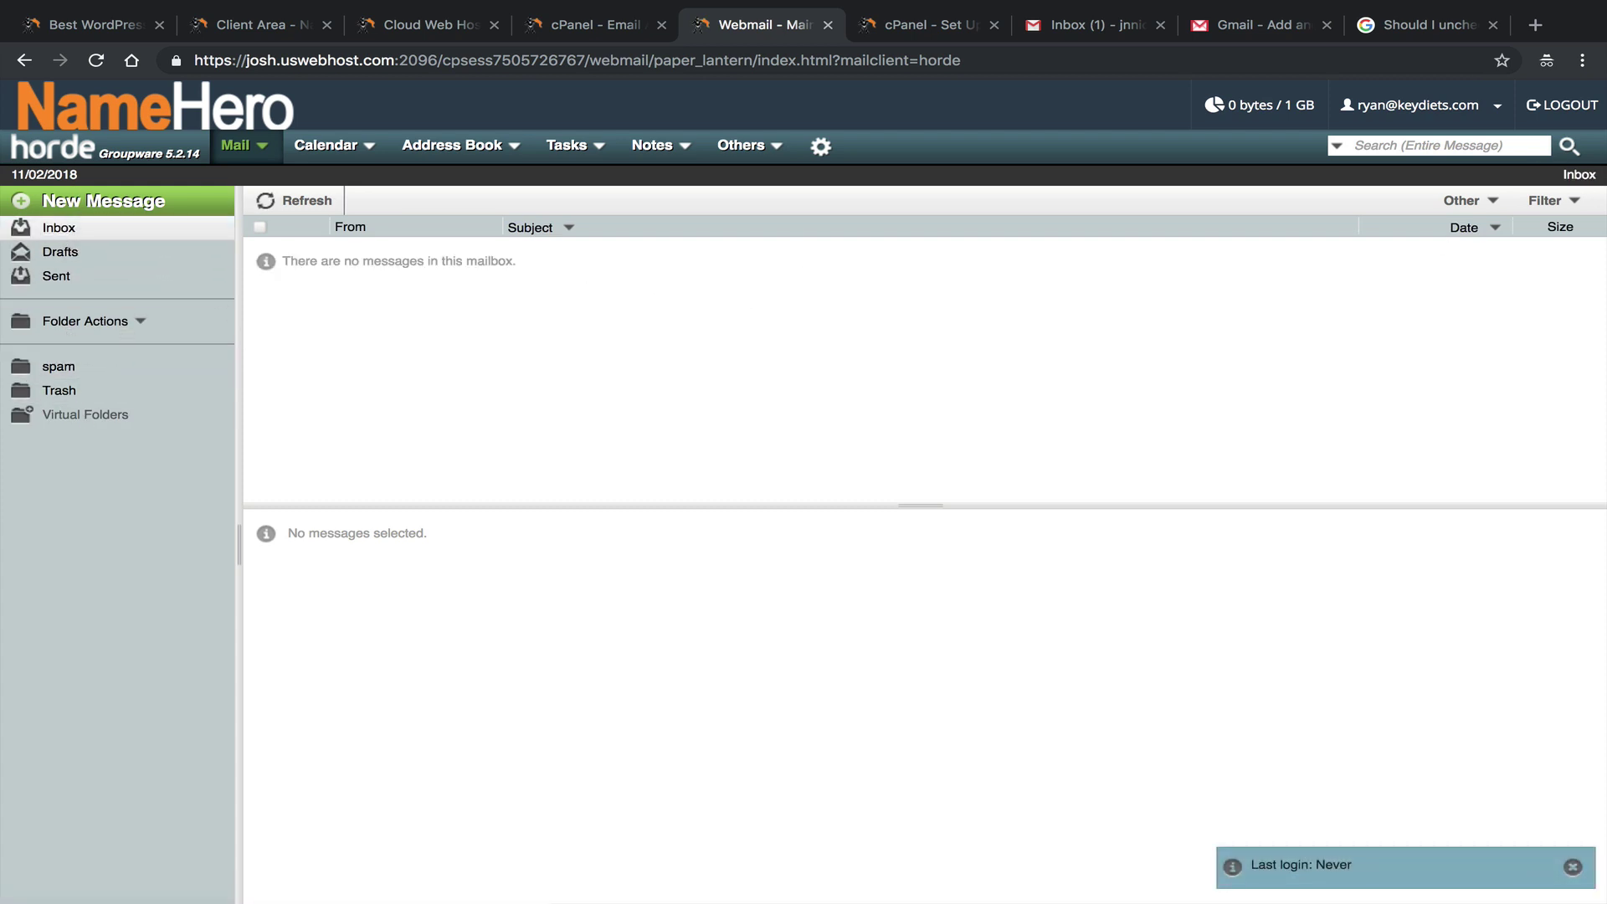
key(ctrl+7)
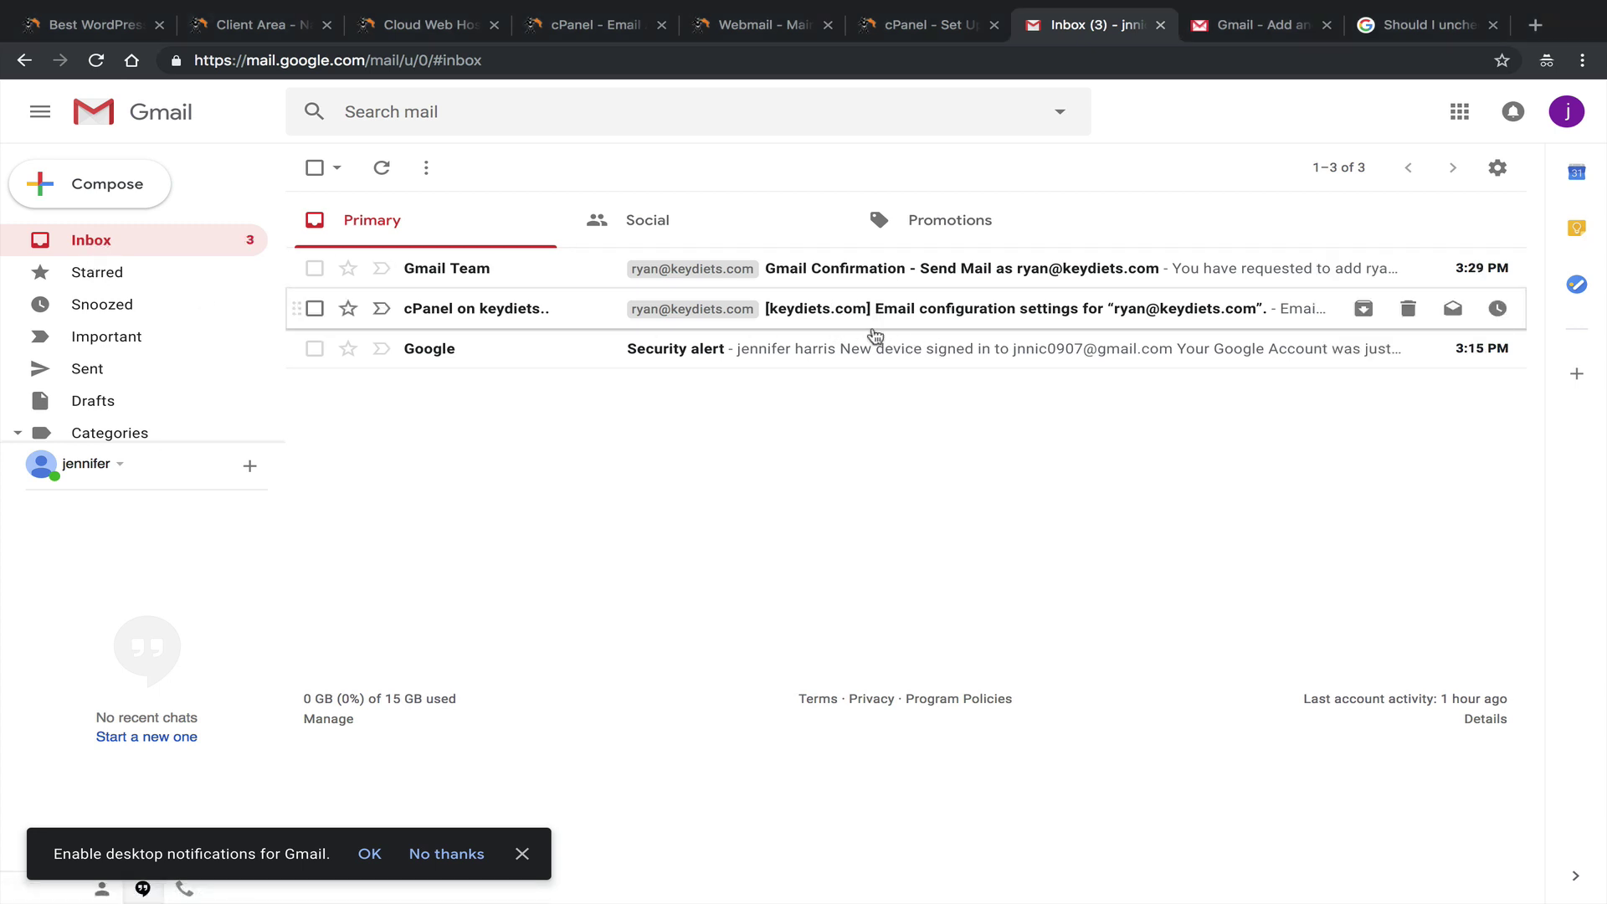
Open the Gmail confirmation email and copy its confirmation code.
click(970, 316)
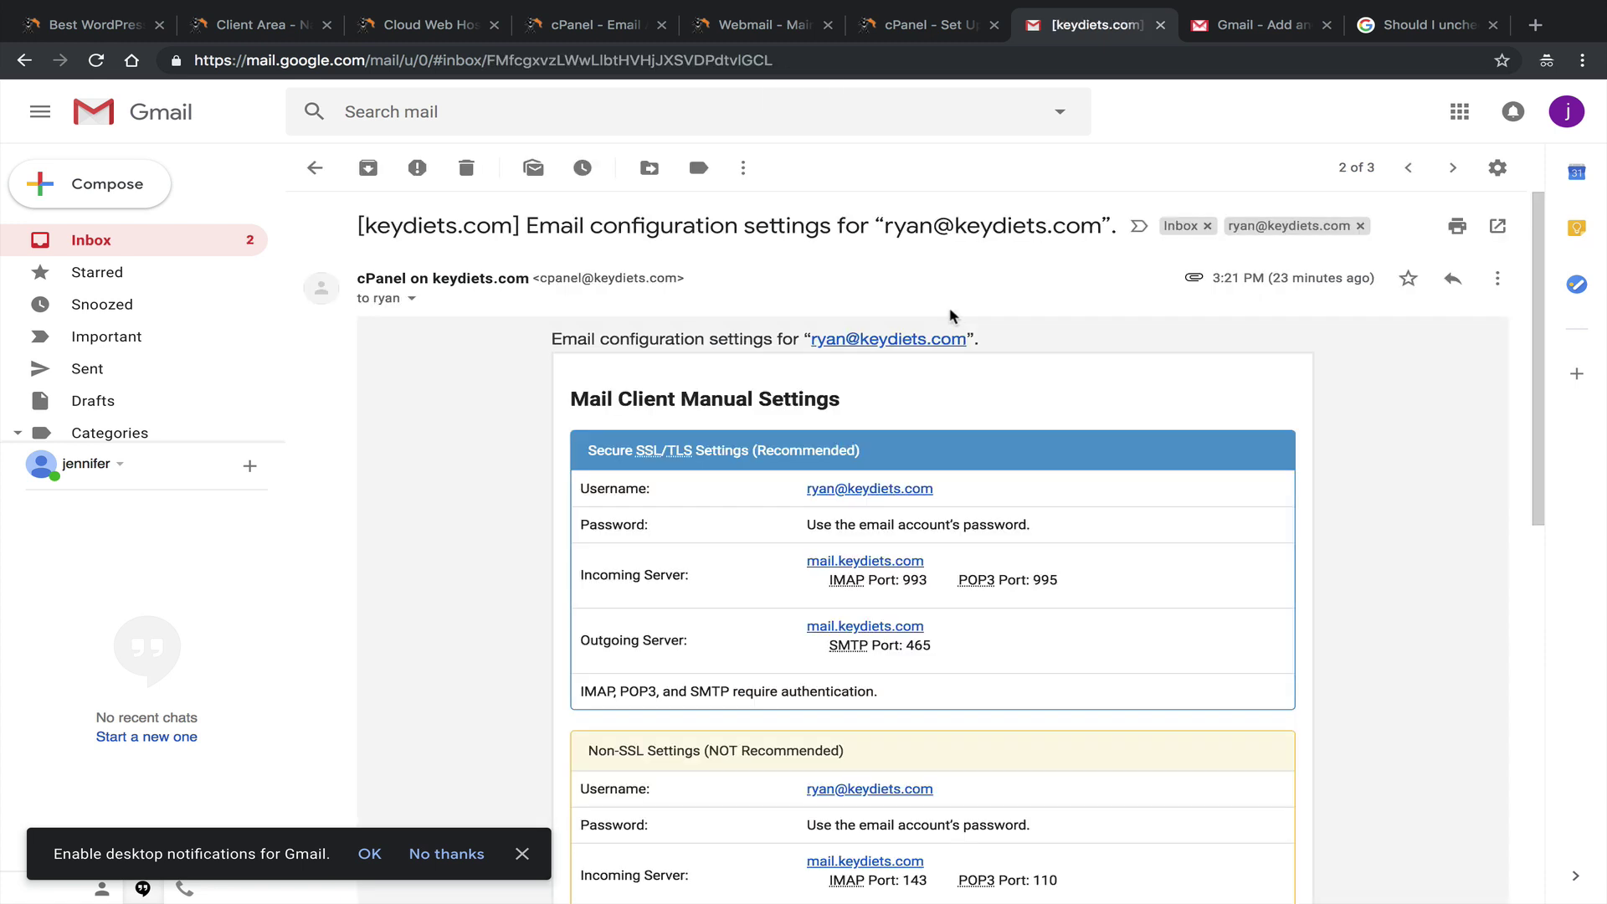
click(91, 241)
click(812, 270)
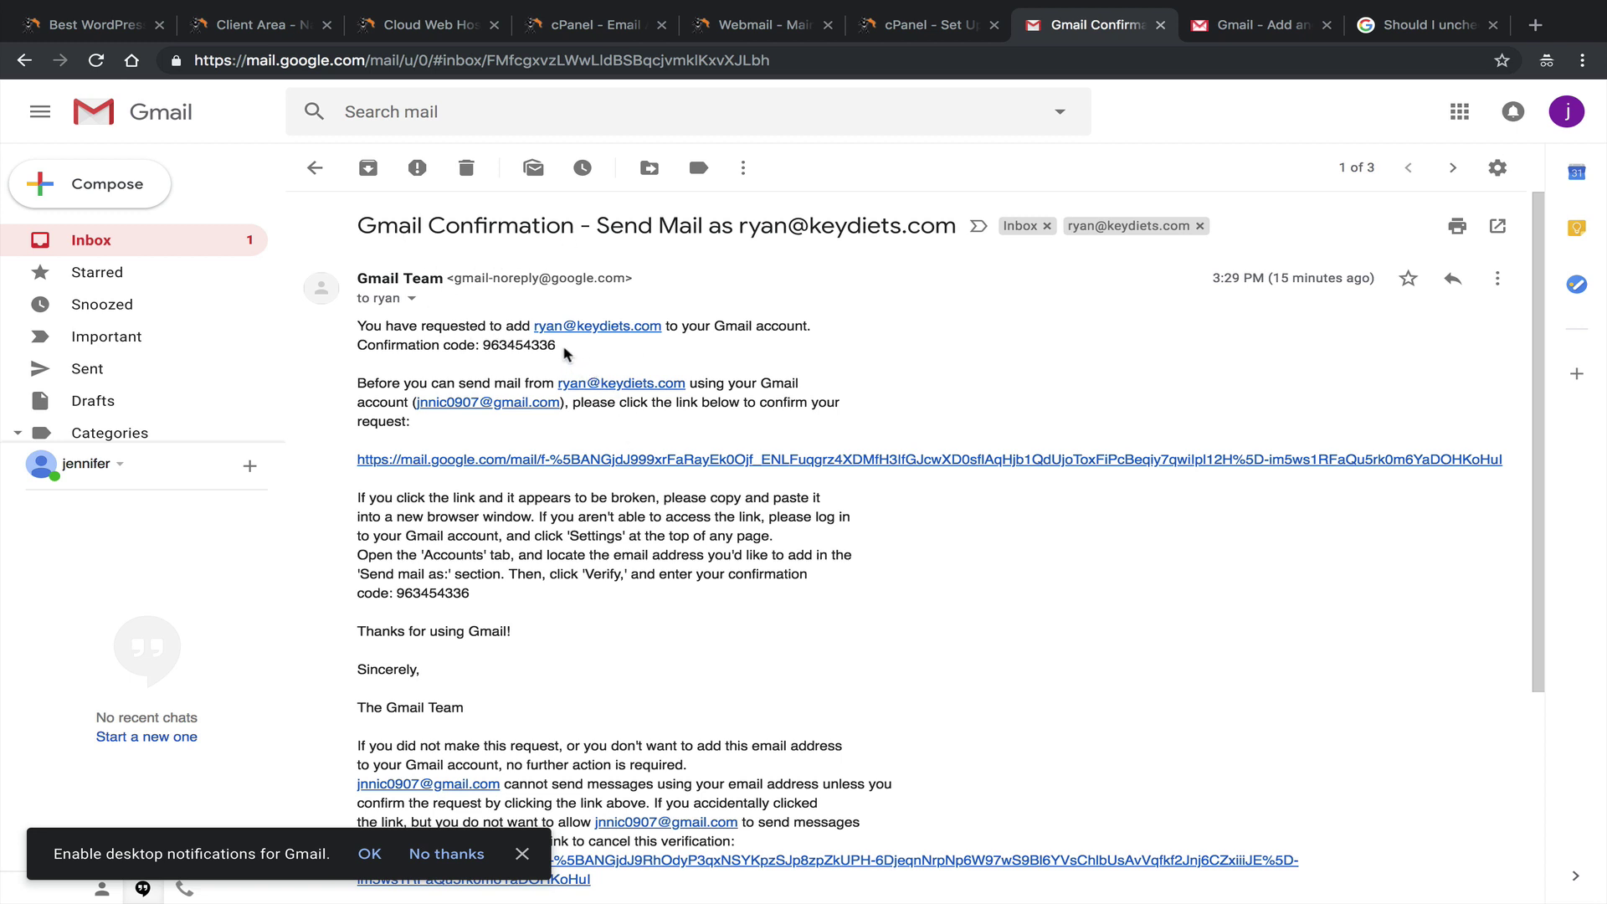
triple_click(569, 352)
drag(516, 345, 481, 344)
right_click(485, 345)
click(586, 383)
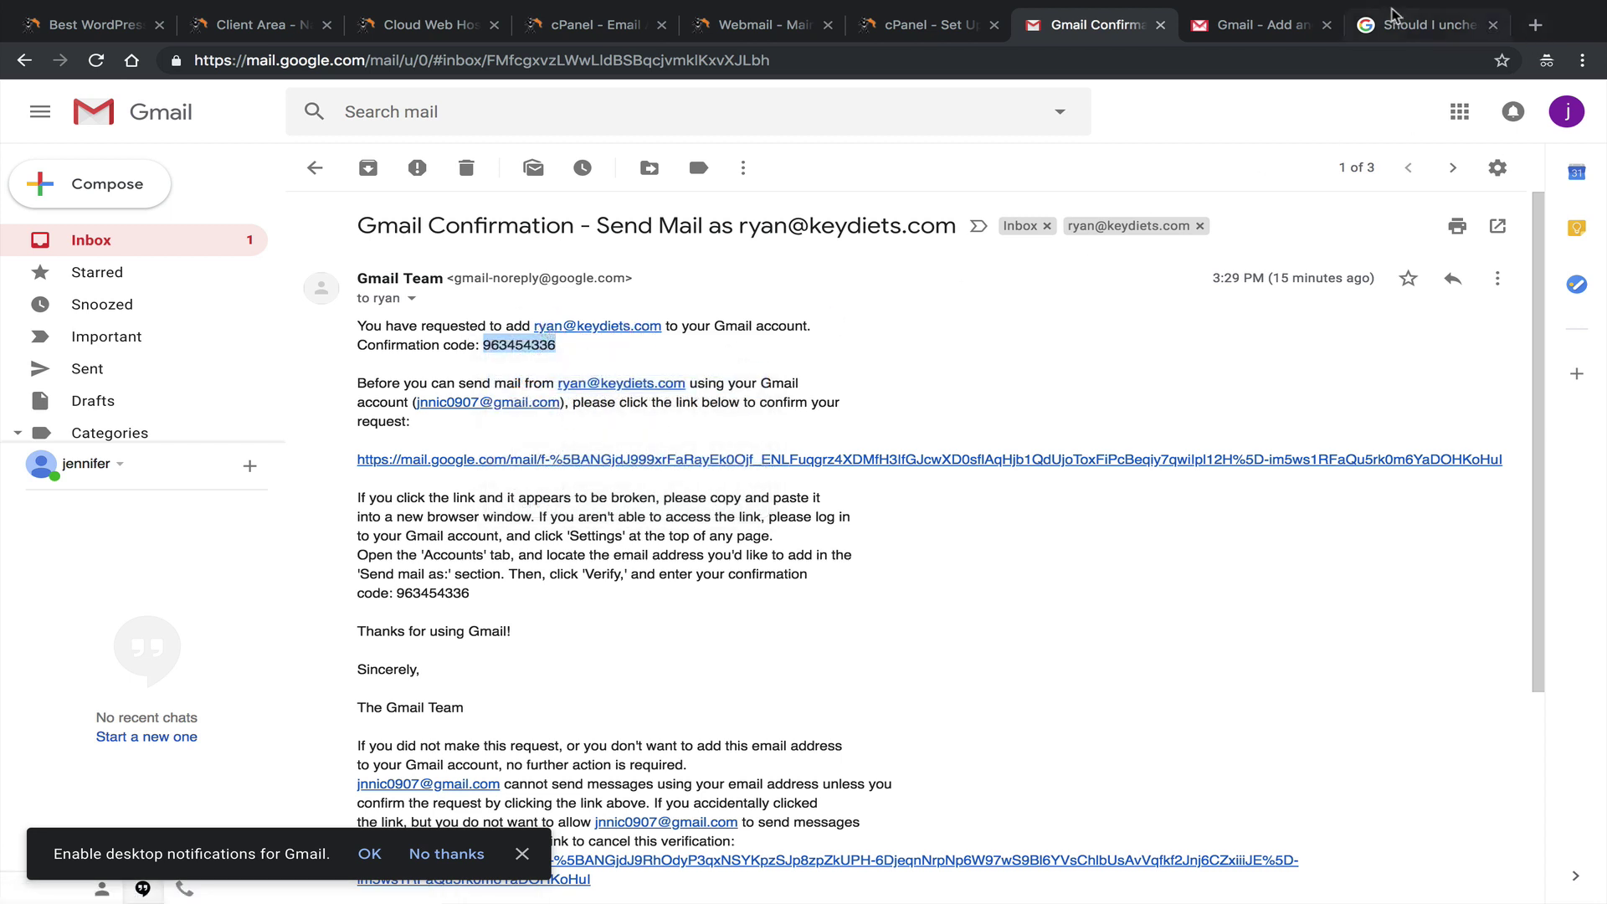
Paste the code into the verification field and verify the keydiets.com address.
click(1268, 24)
right_click(766, 256)
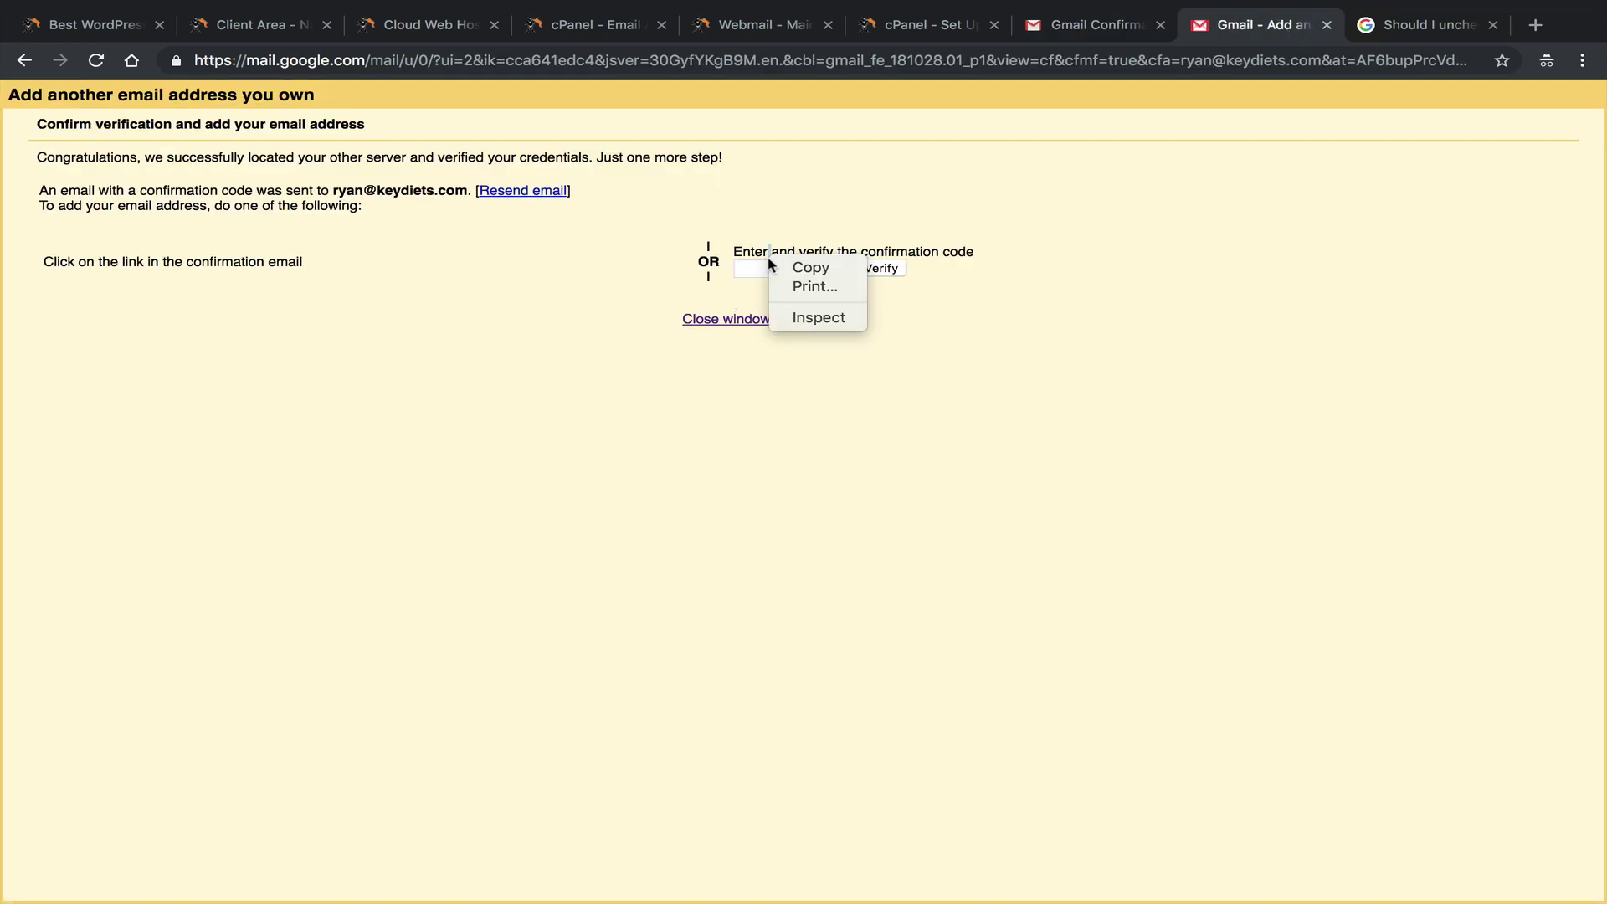
click(751, 267)
right_click(751, 267)
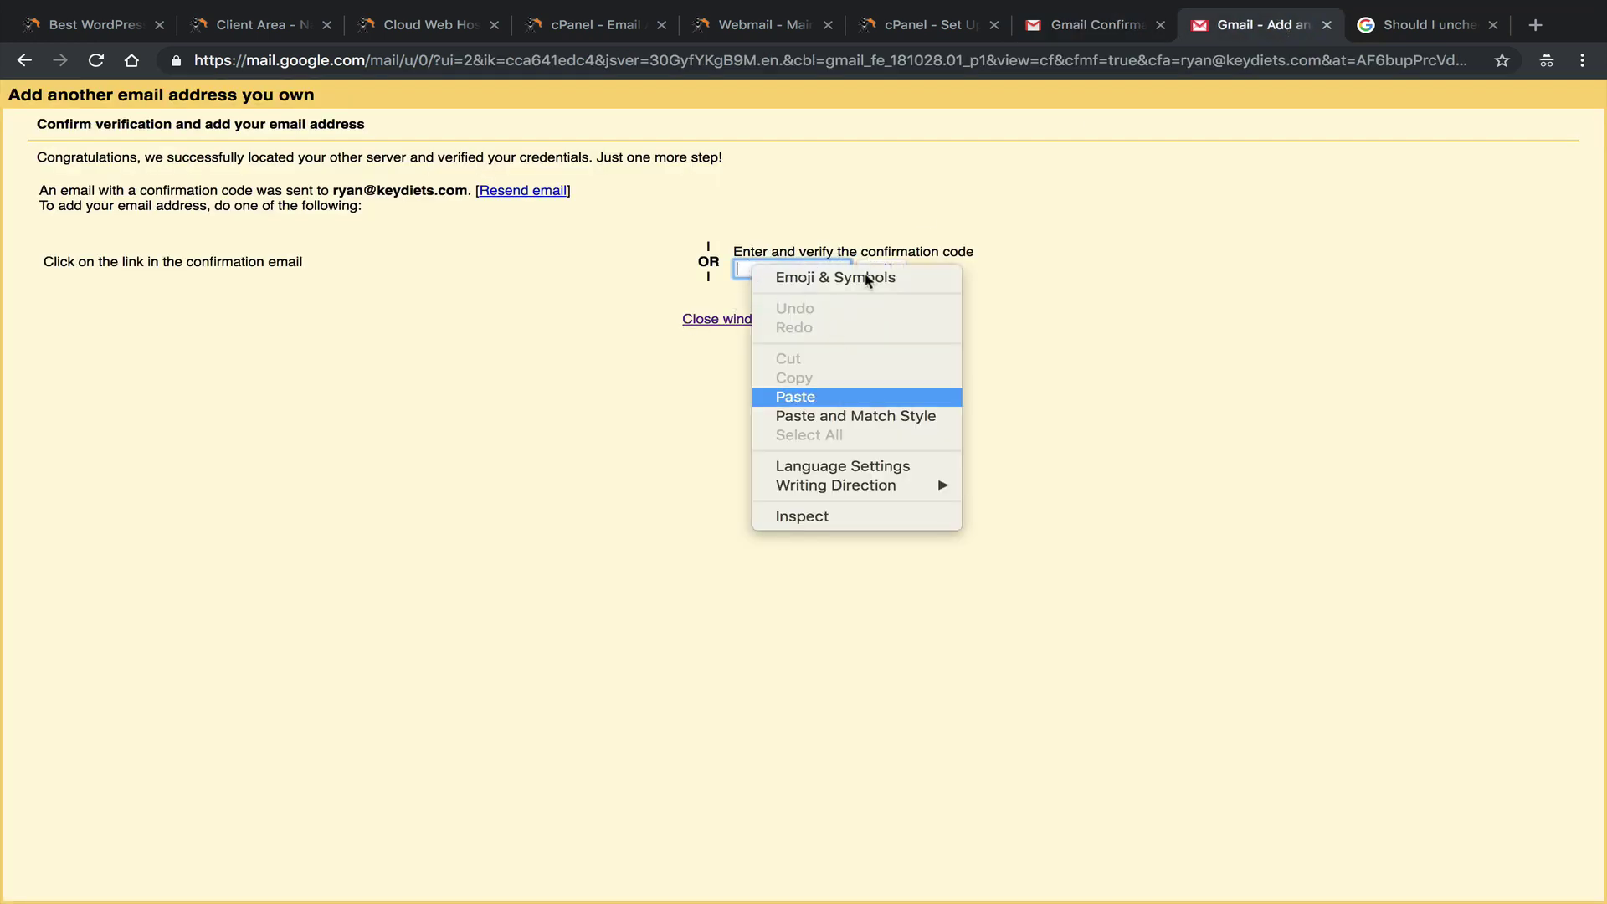
click(837, 395)
click(871, 268)
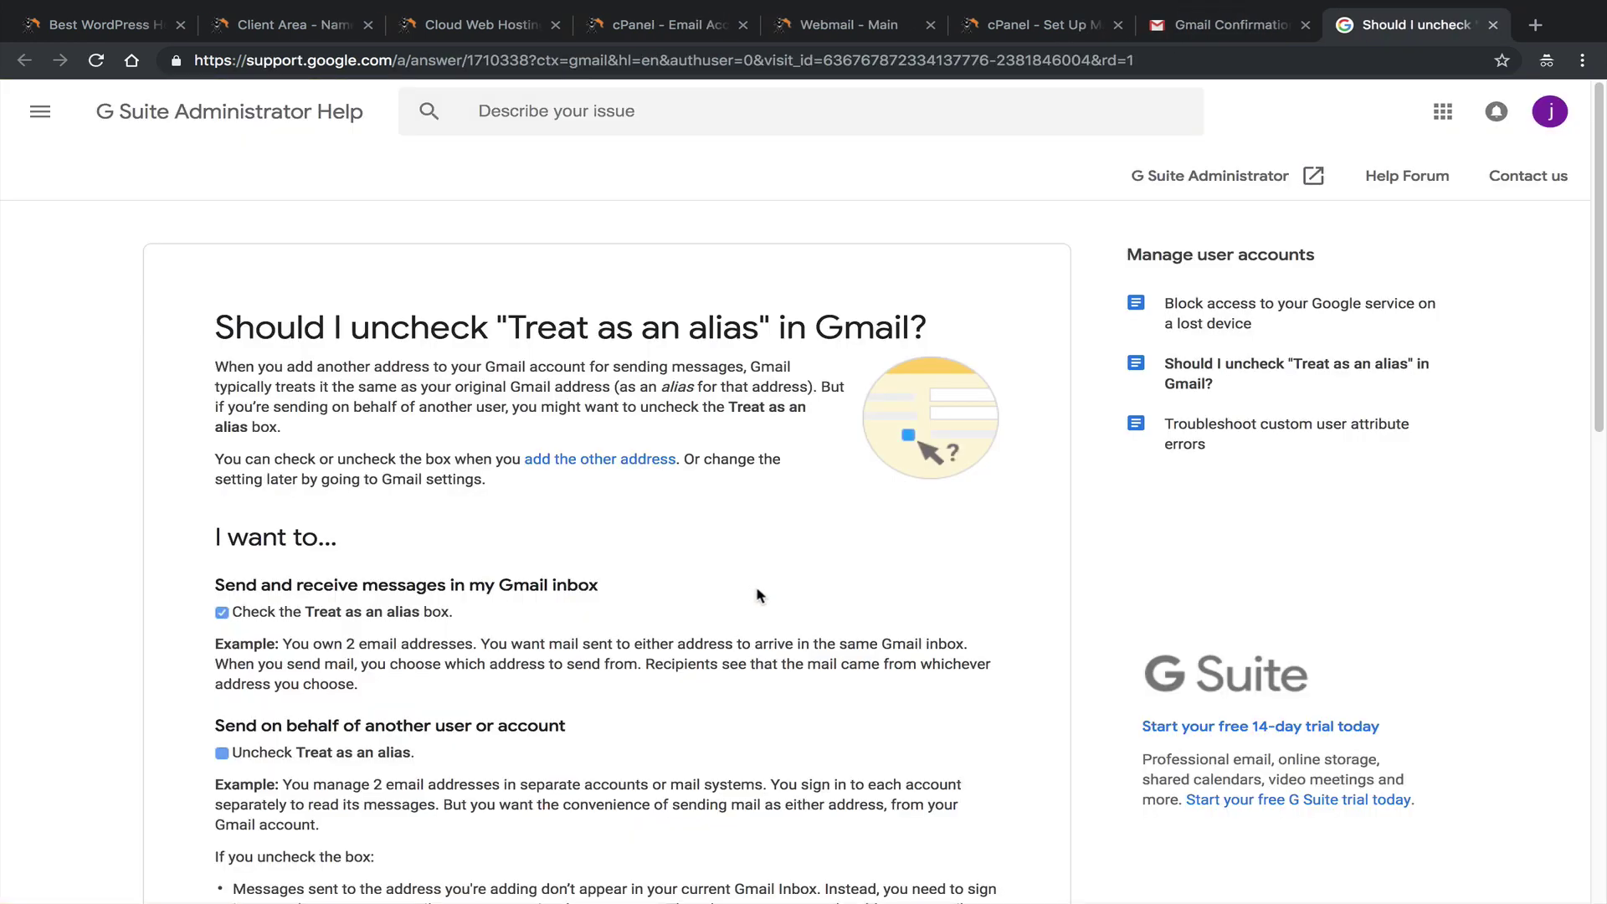
click(1218, 31)
click(1406, 25)
click(1251, 27)
Open Gmail Settings at the Accounts and Import tab.
click(1497, 167)
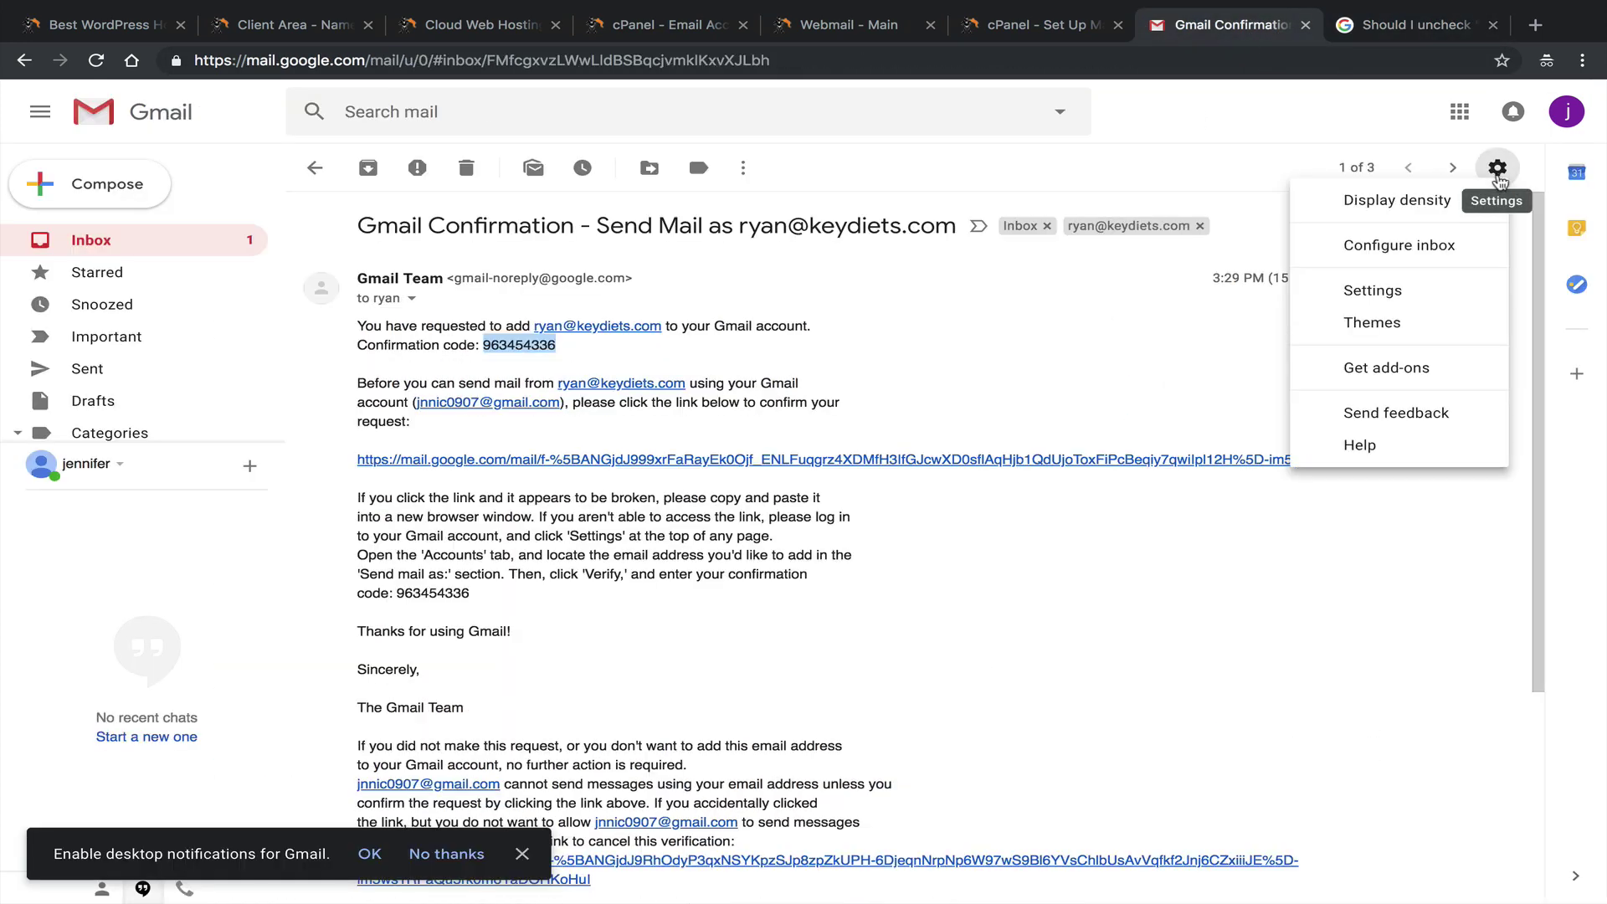
click(1404, 289)
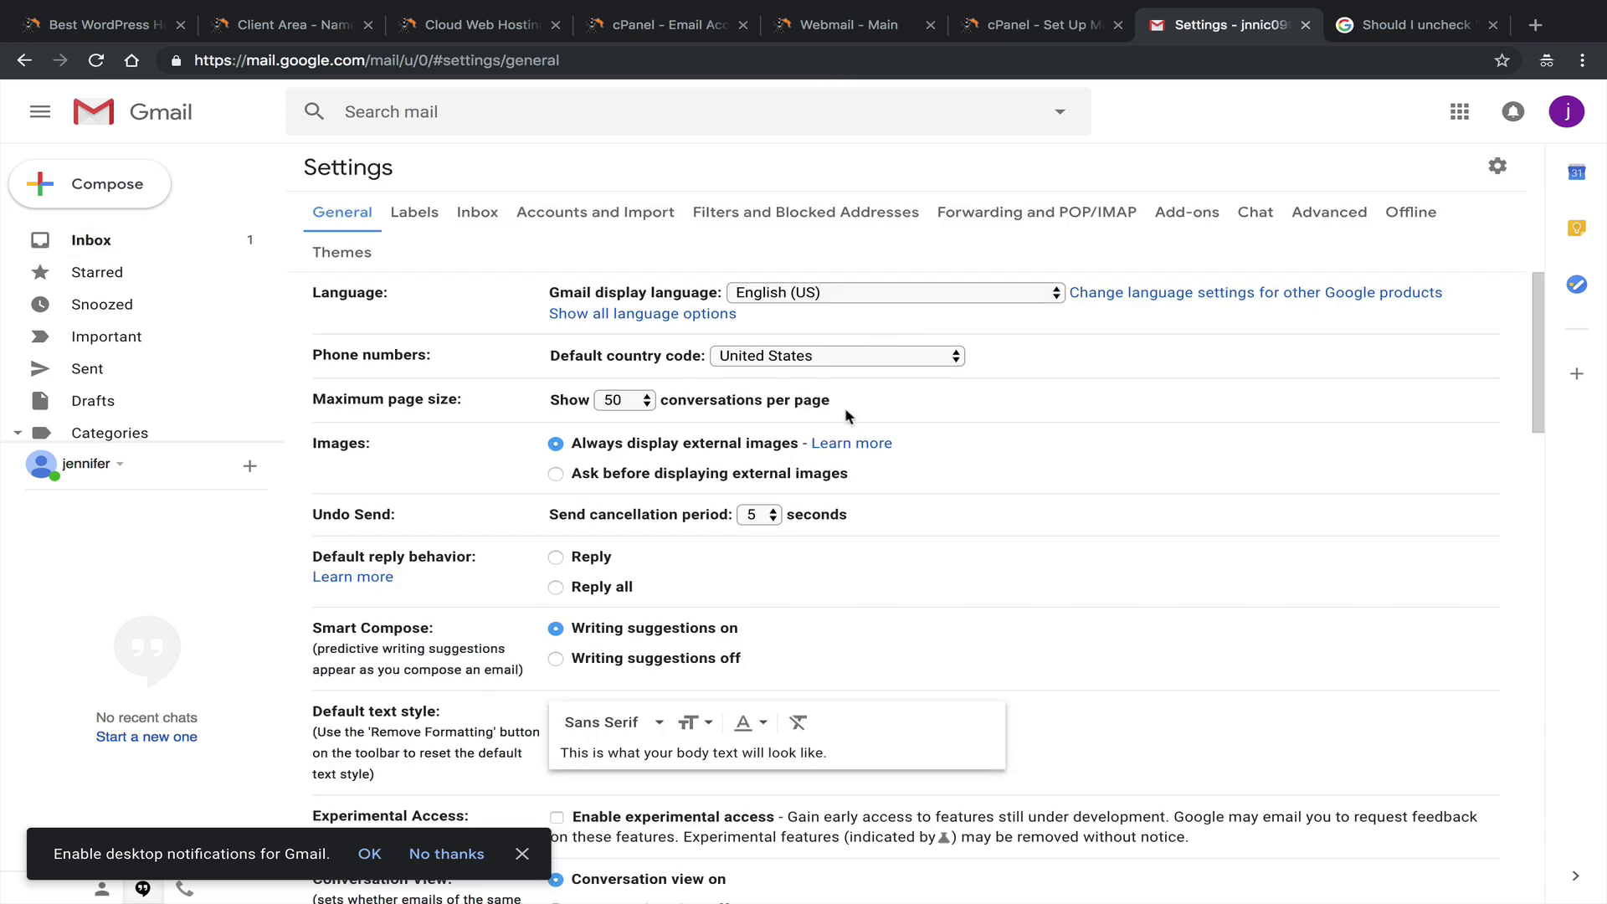
click(540, 216)
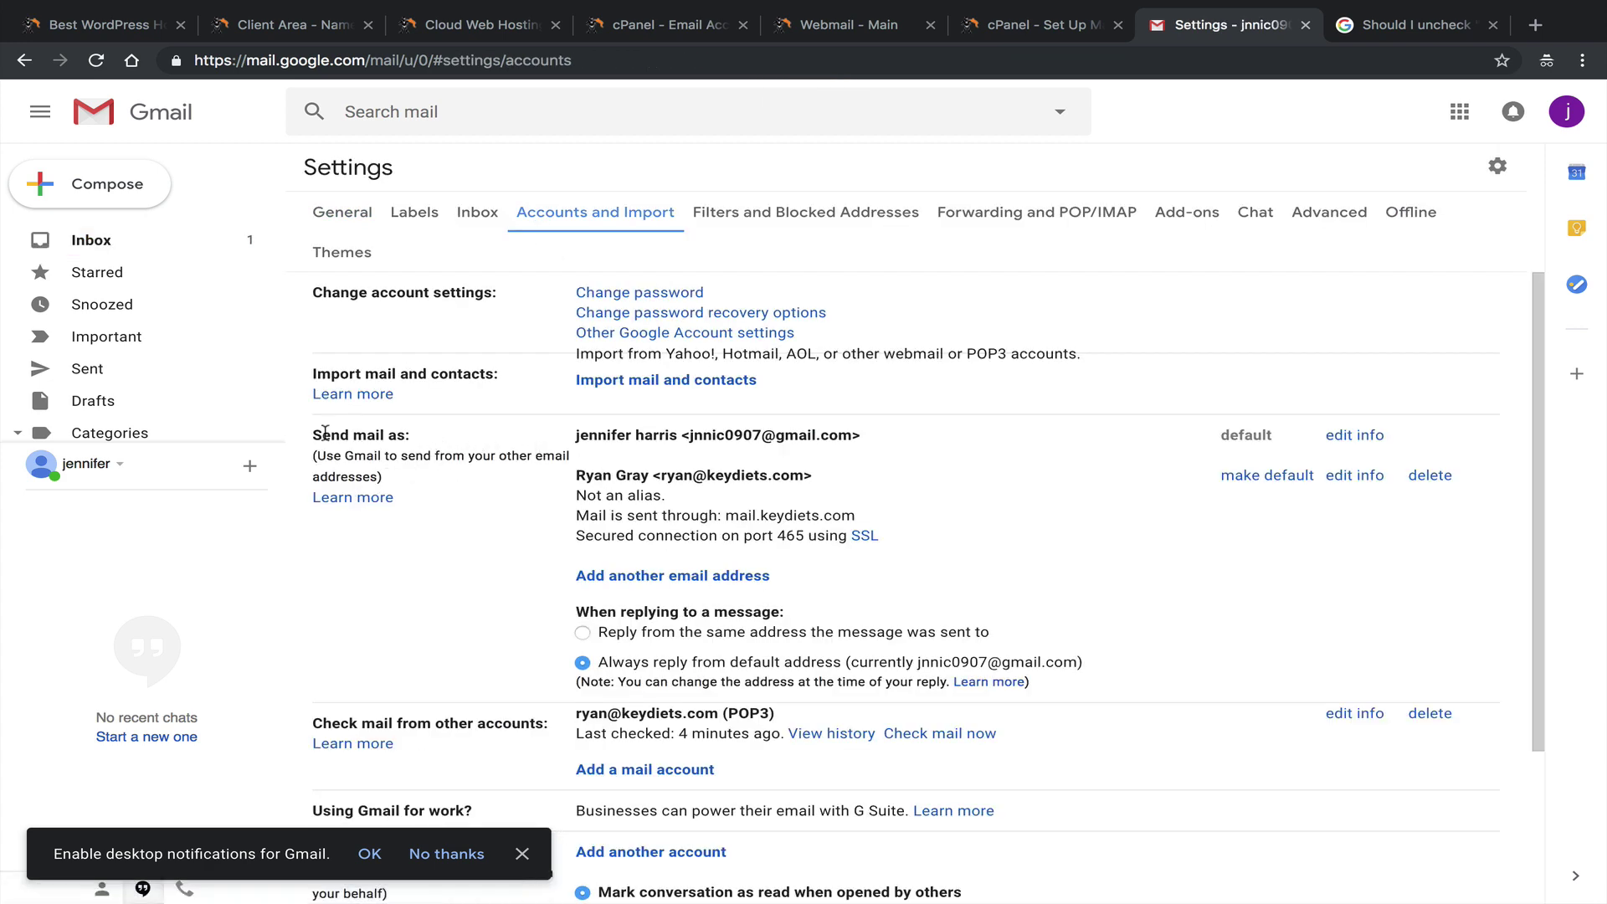
Review the Send mail as entries, including the verified keydiets.com sender, then return to the inbox.
drag(324, 434, 406, 435)
drag(575, 434, 814, 475)
click(611, 495)
click(823, 484)
drag(586, 495, 653, 437)
click(659, 495)
click(577, 481)
click(656, 441)
drag(813, 476, 575, 476)
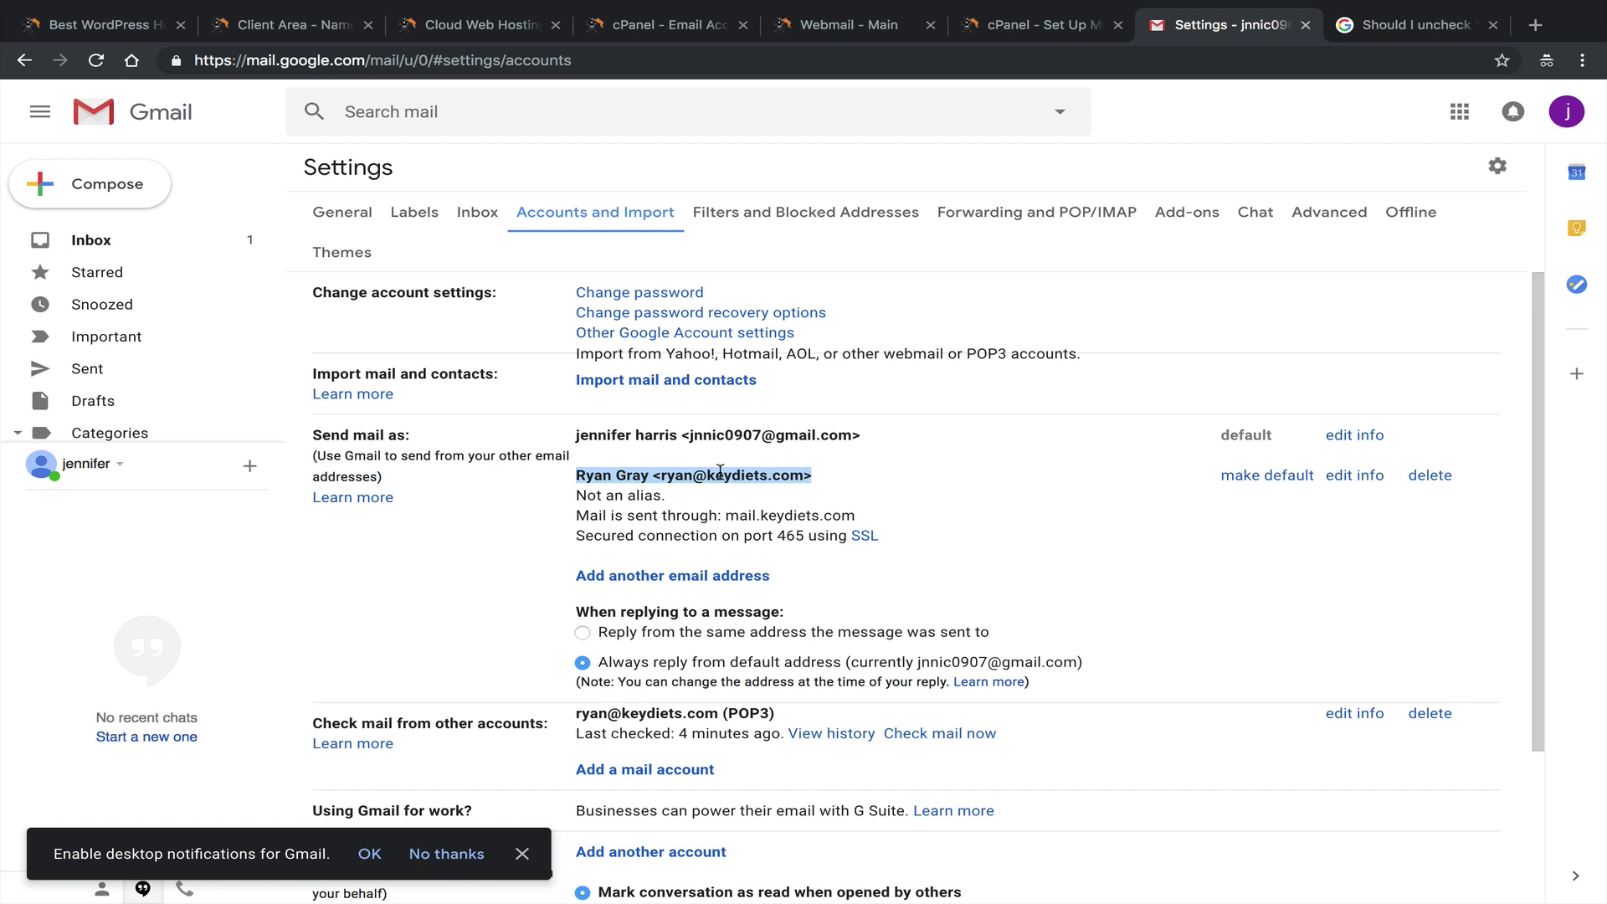
click(85, 234)
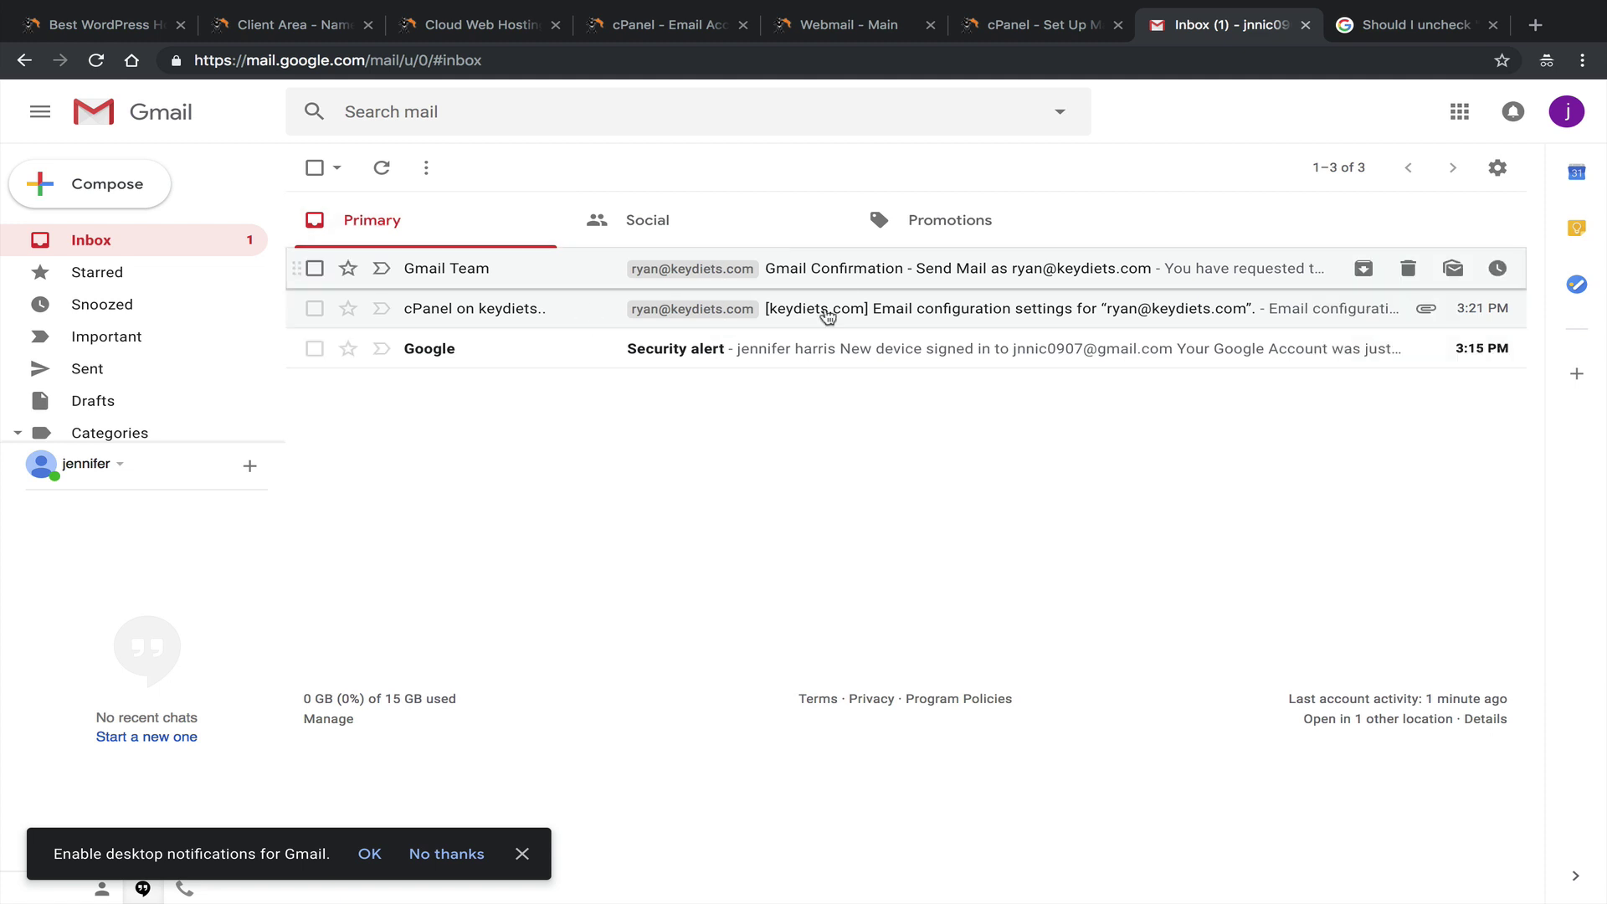
click(163, 187)
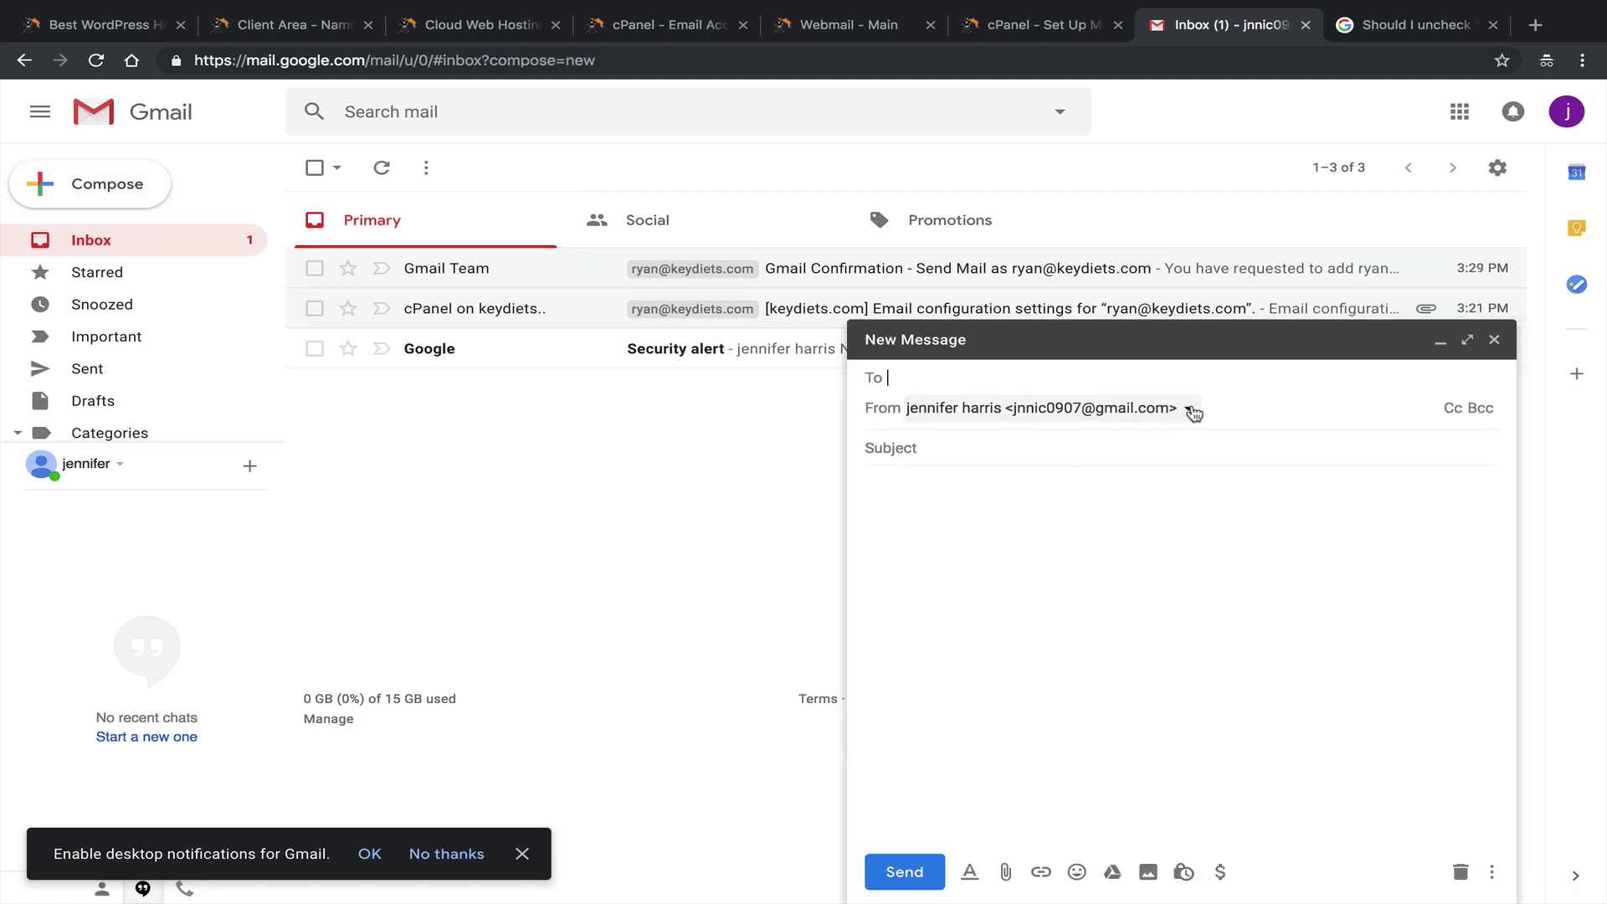
click(1186, 415)
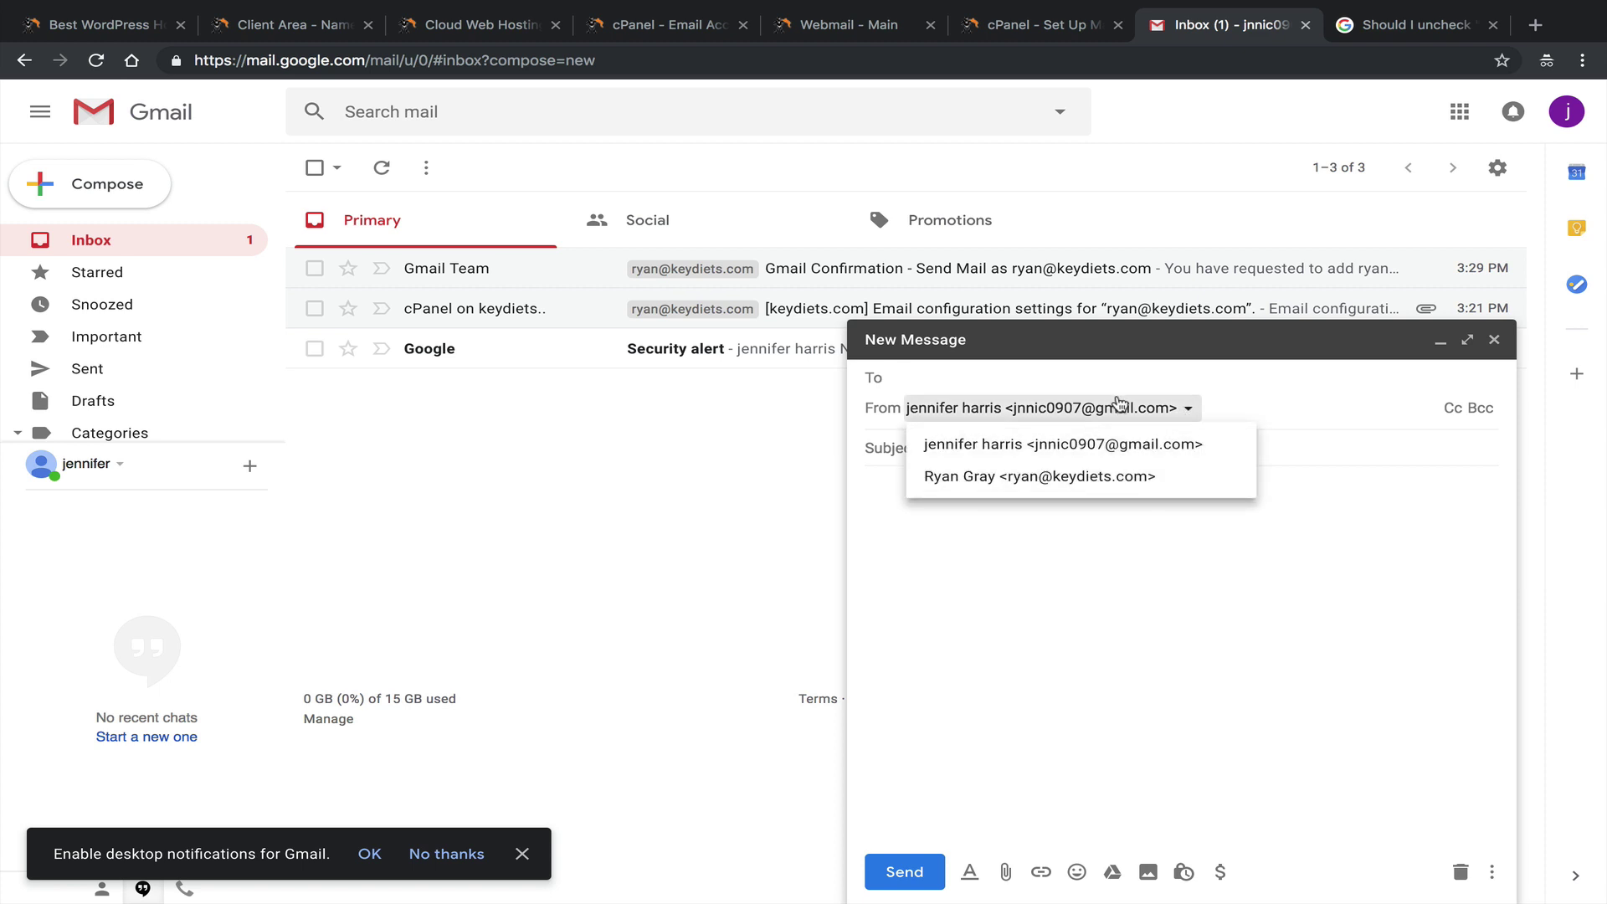
click(1112, 475)
click(1139, 410)
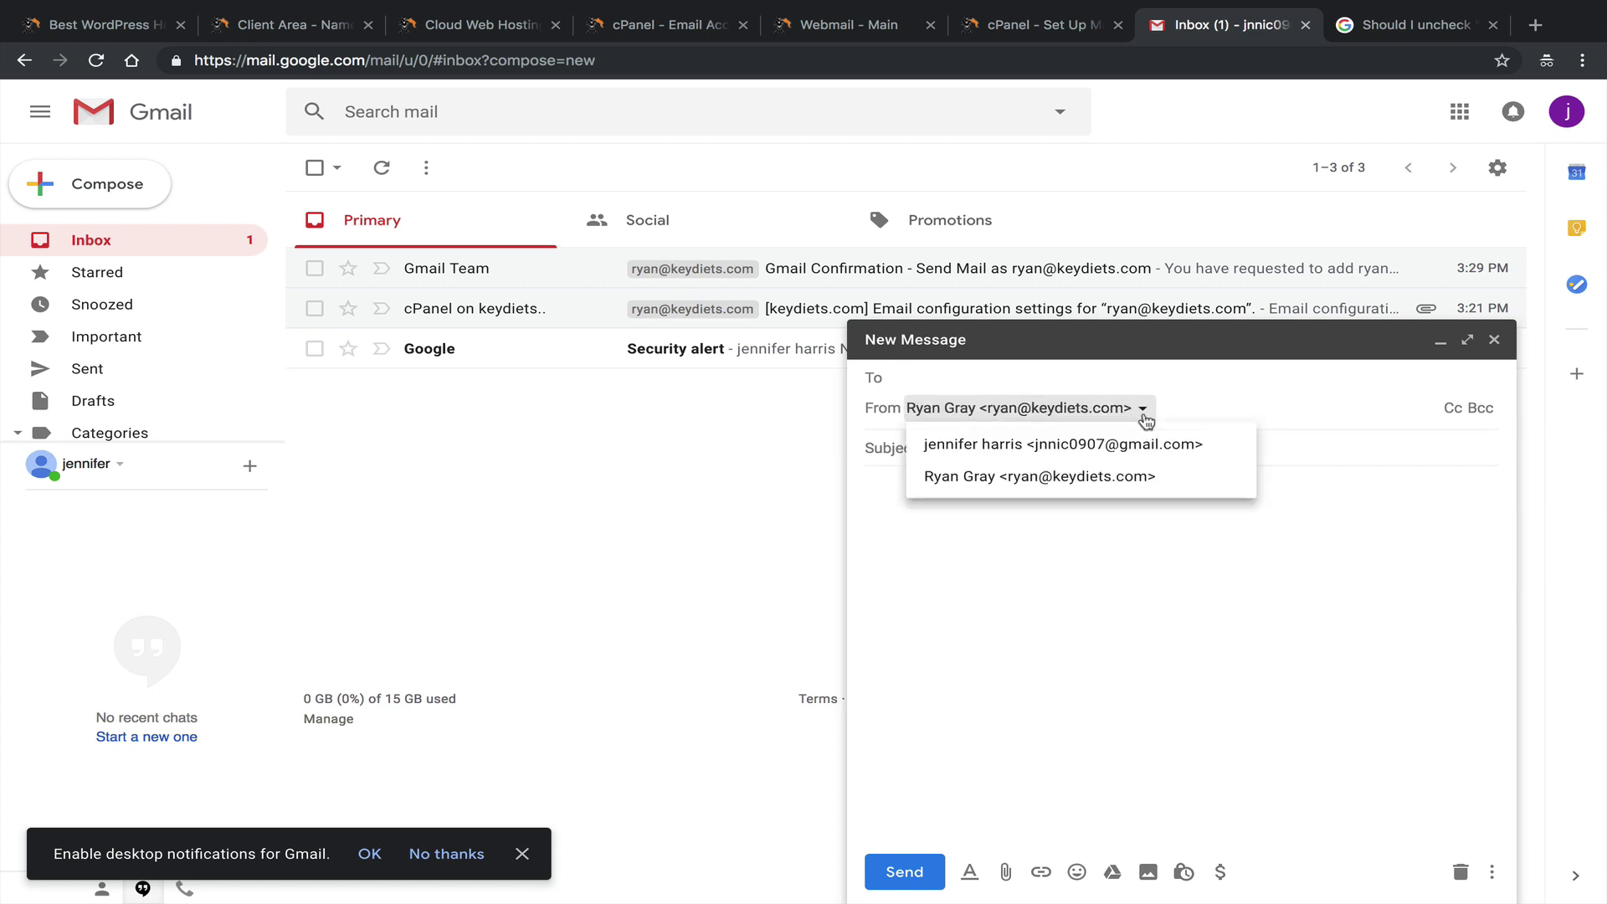
click(1099, 440)
click(1189, 412)
click(1031, 474)
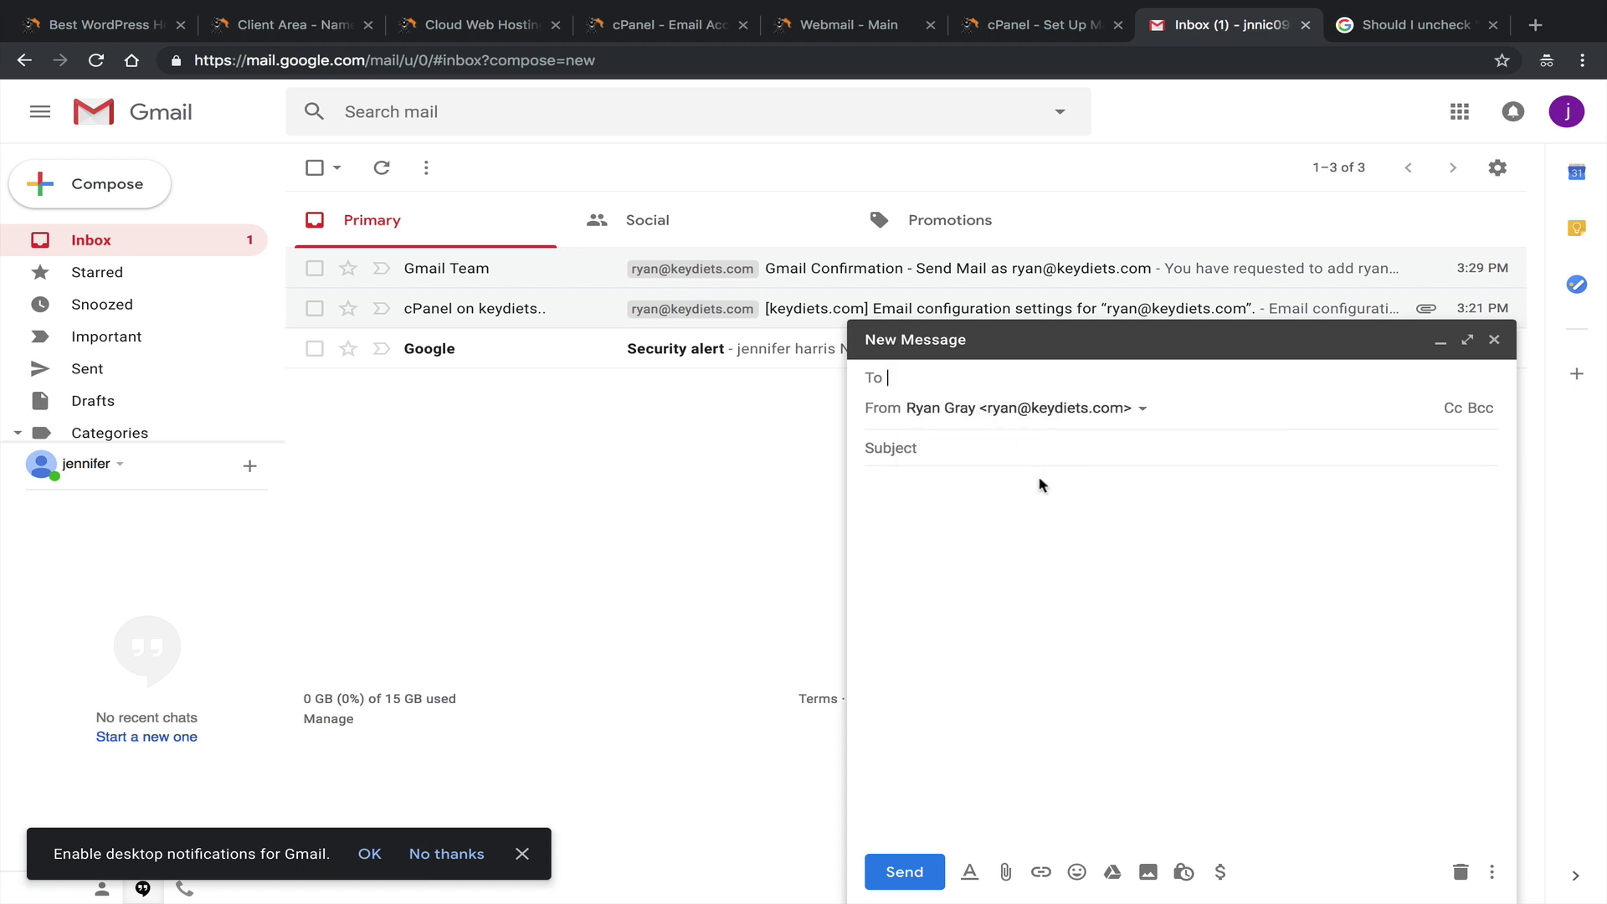
click(1493, 340)
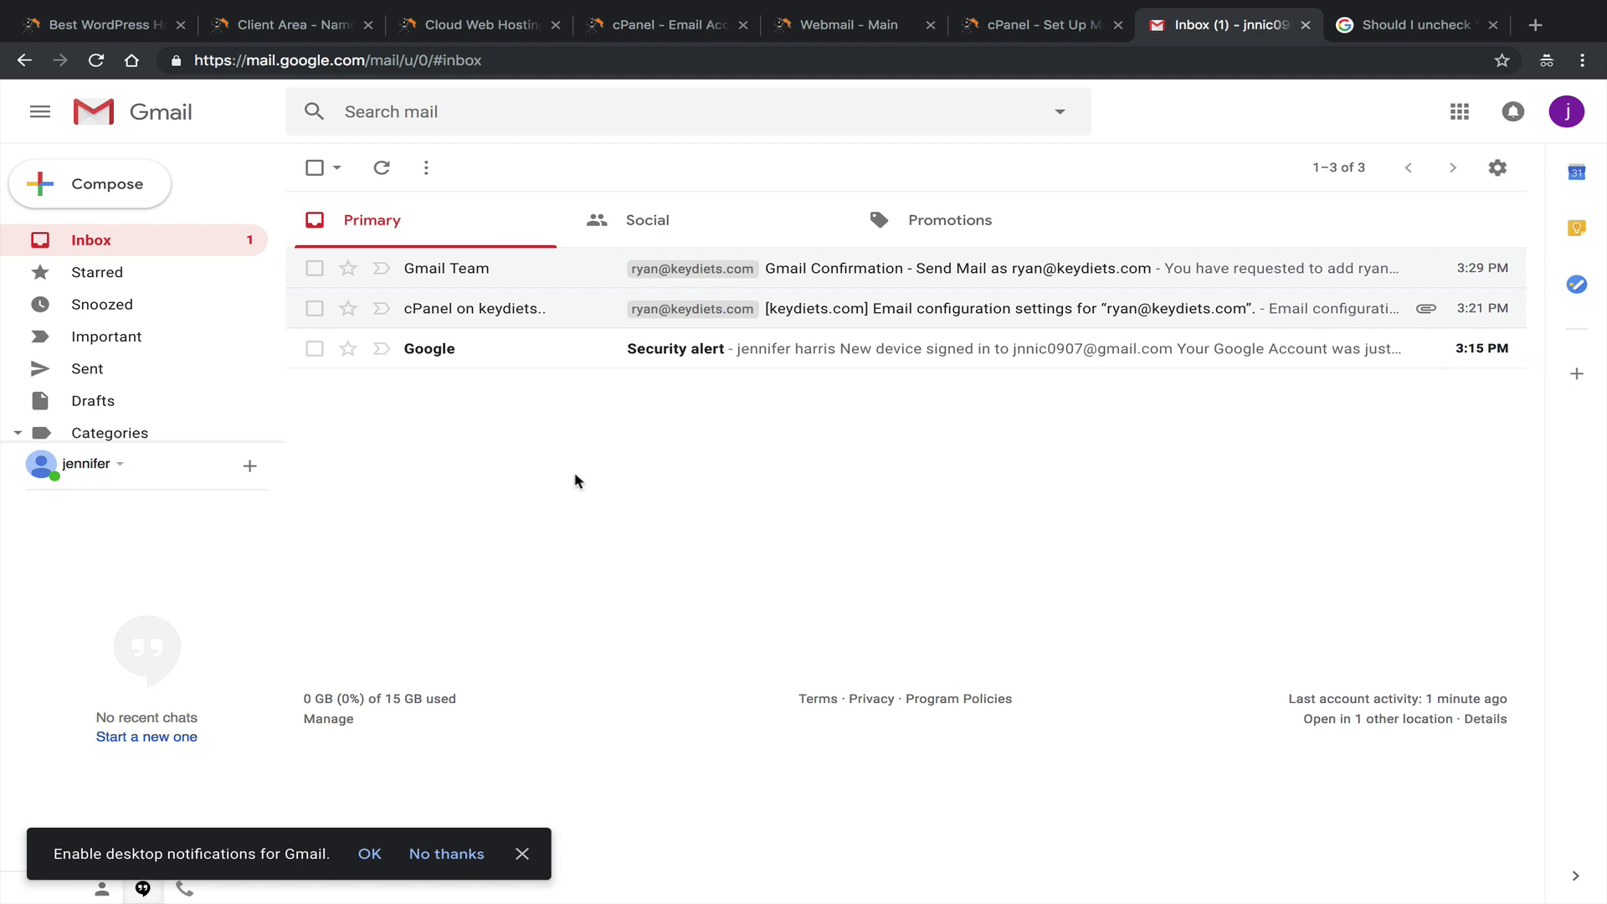